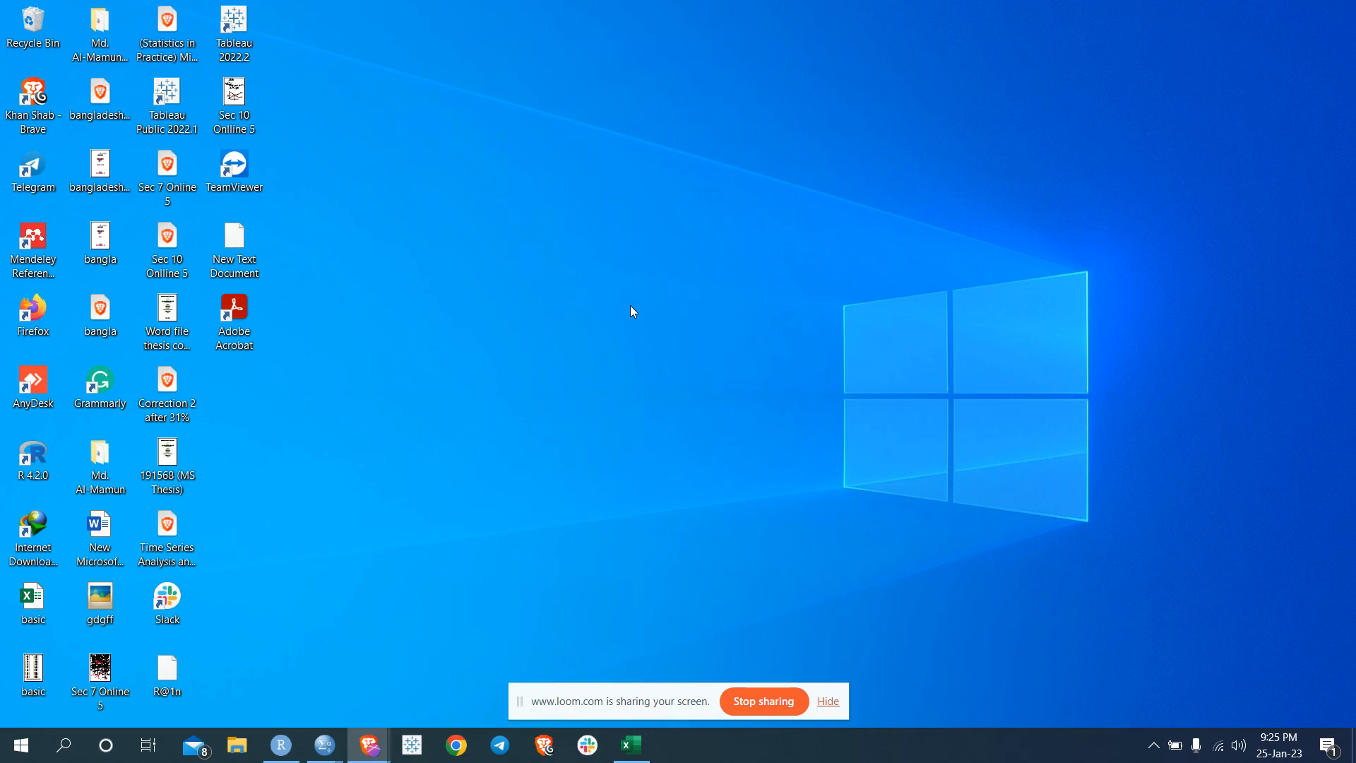
Switch to the Excel workbook and view the first survey response rows of Sheet0, starting from column A
left_click(646, 747)
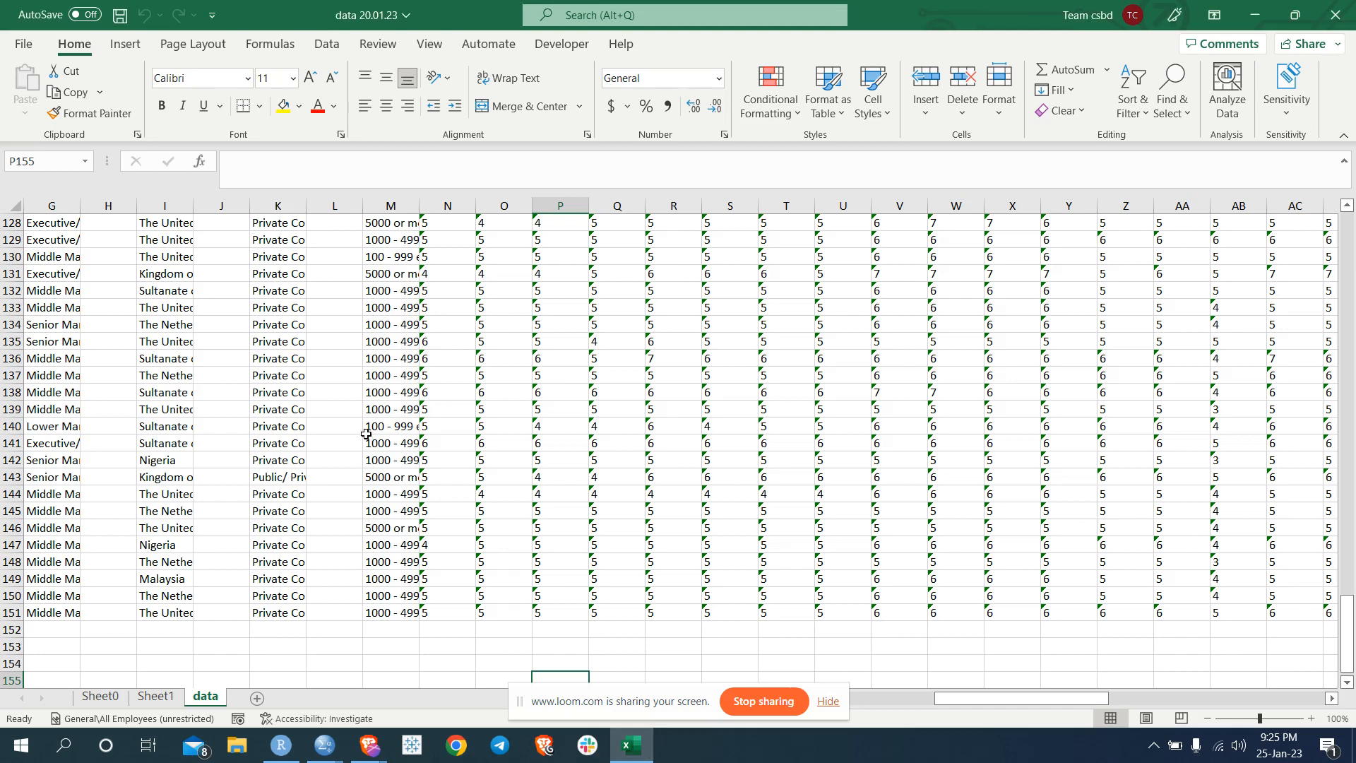
scroll(367, 433, "up", 4)
left_click(110, 695)
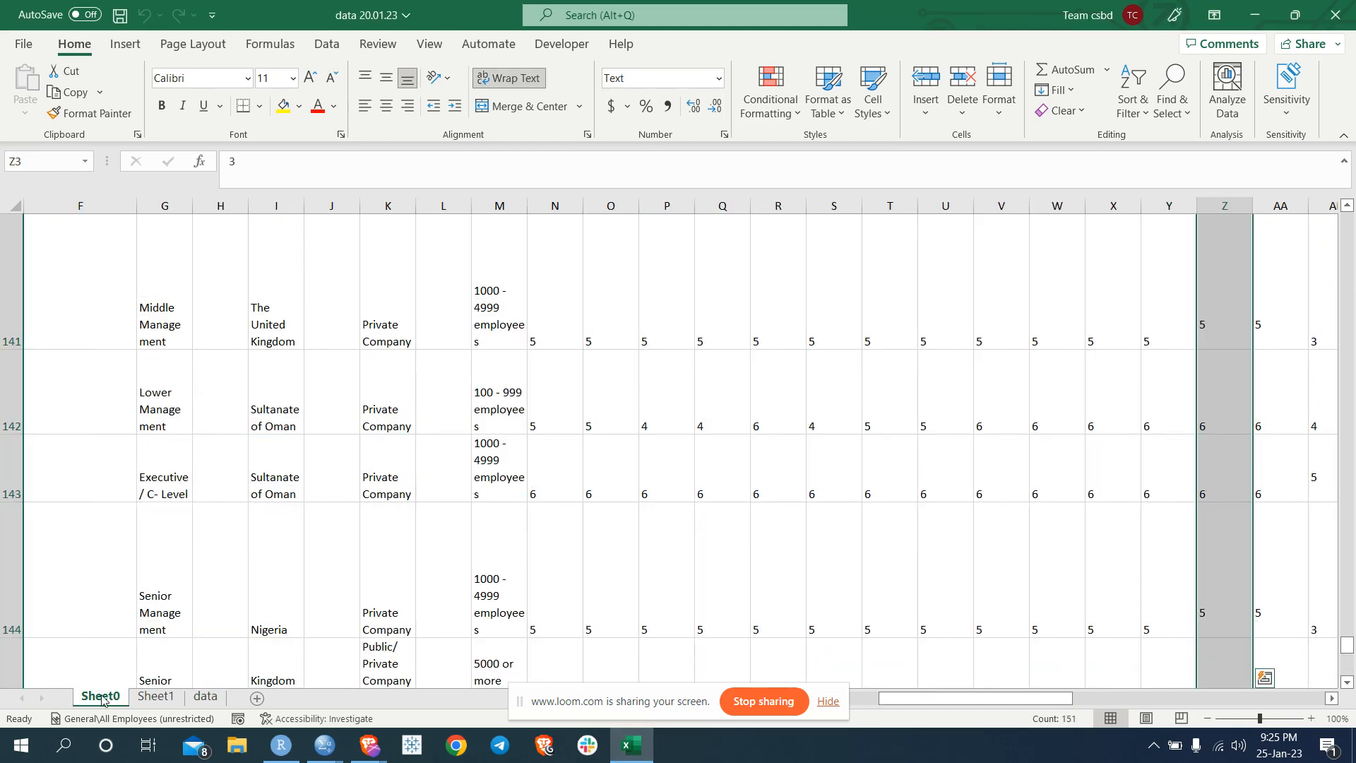
scroll(555, 371, "up", 6)
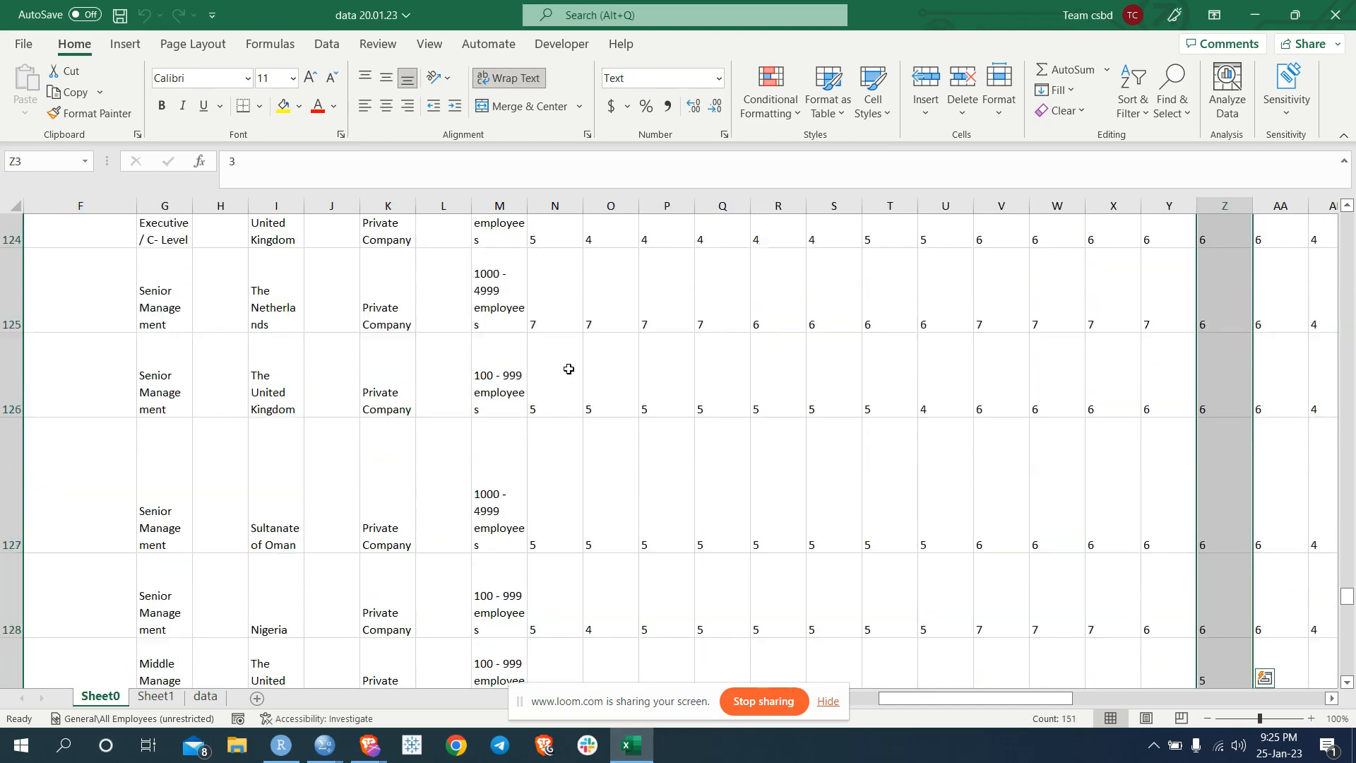
left_click_drag(1348, 587, 1344, 220)
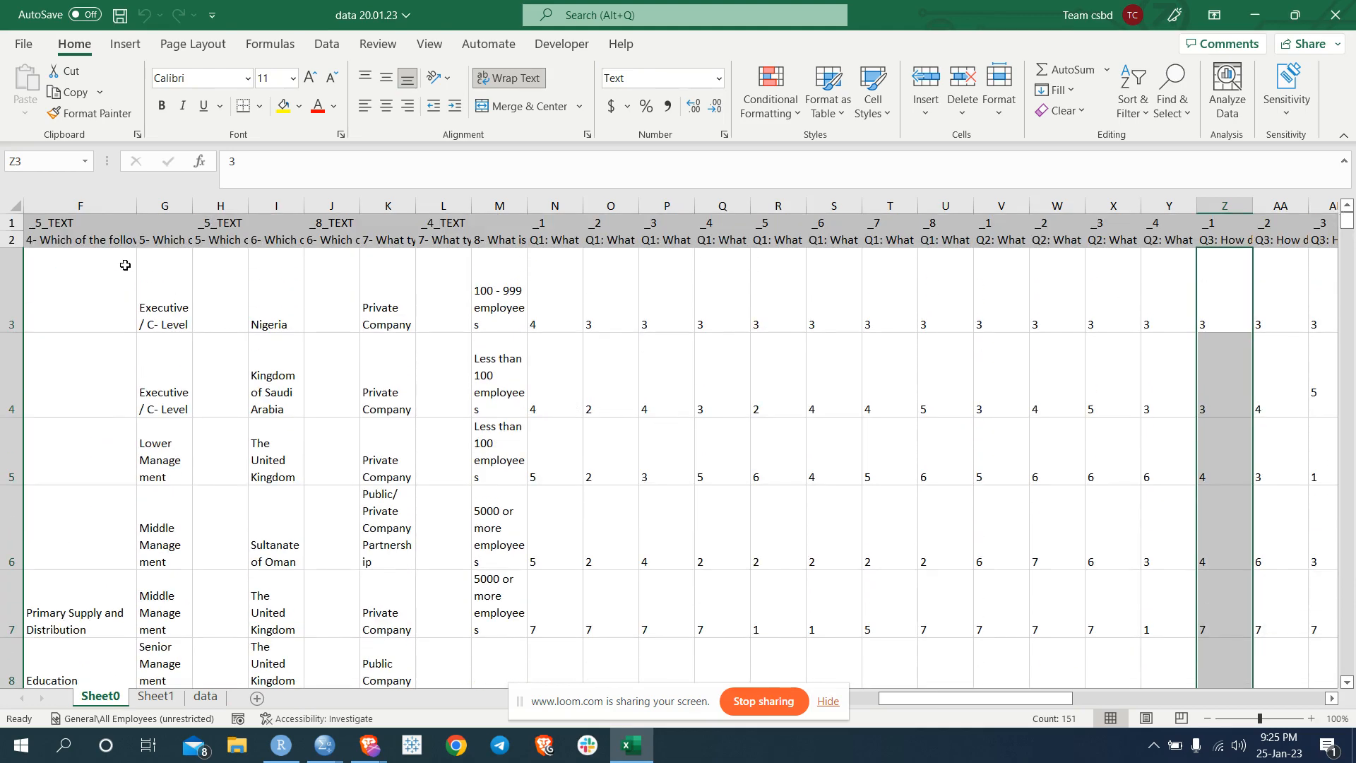
scroll(110, 255, "down", 3)
scroll(204, 324, "up", 3)
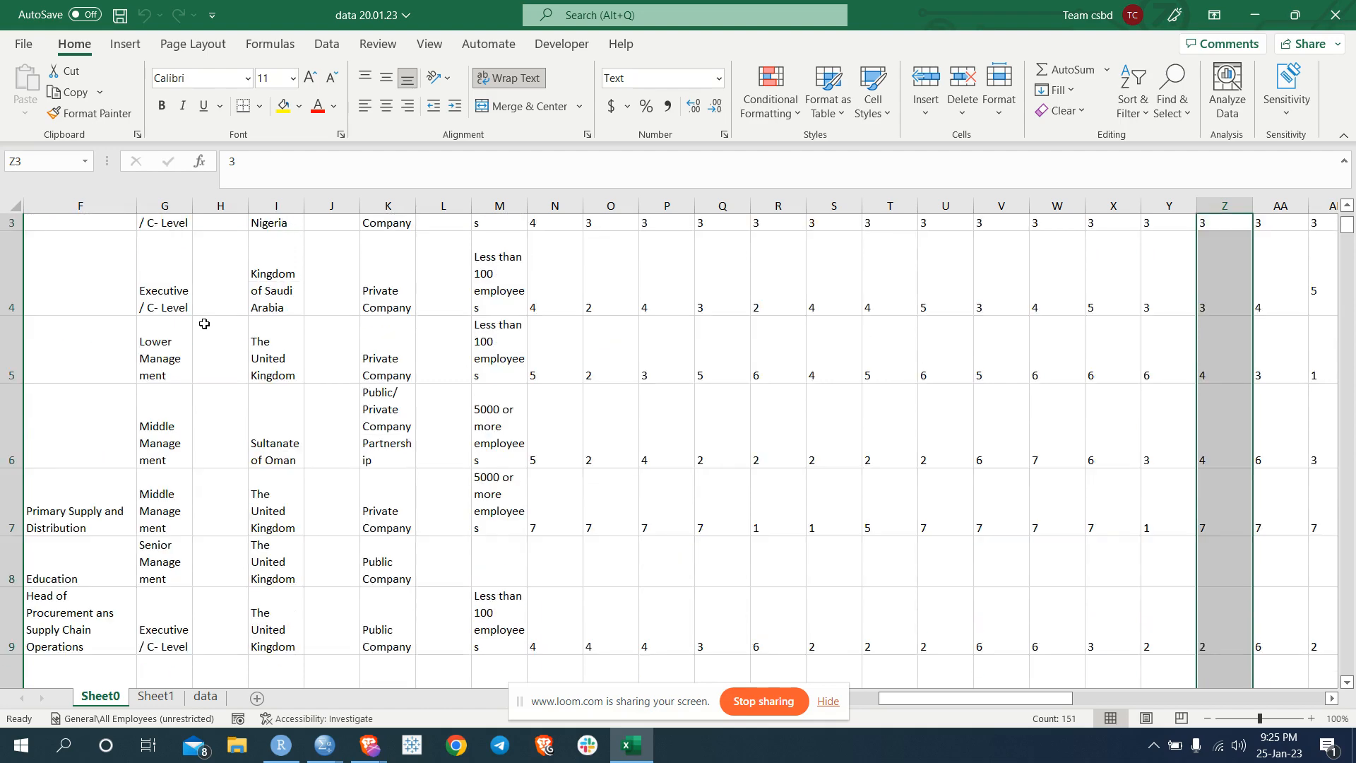
left_click_drag(940, 698, 861, 675)
scroll(496, 515, "down", 2)
scroll(498, 516, "up", 2)
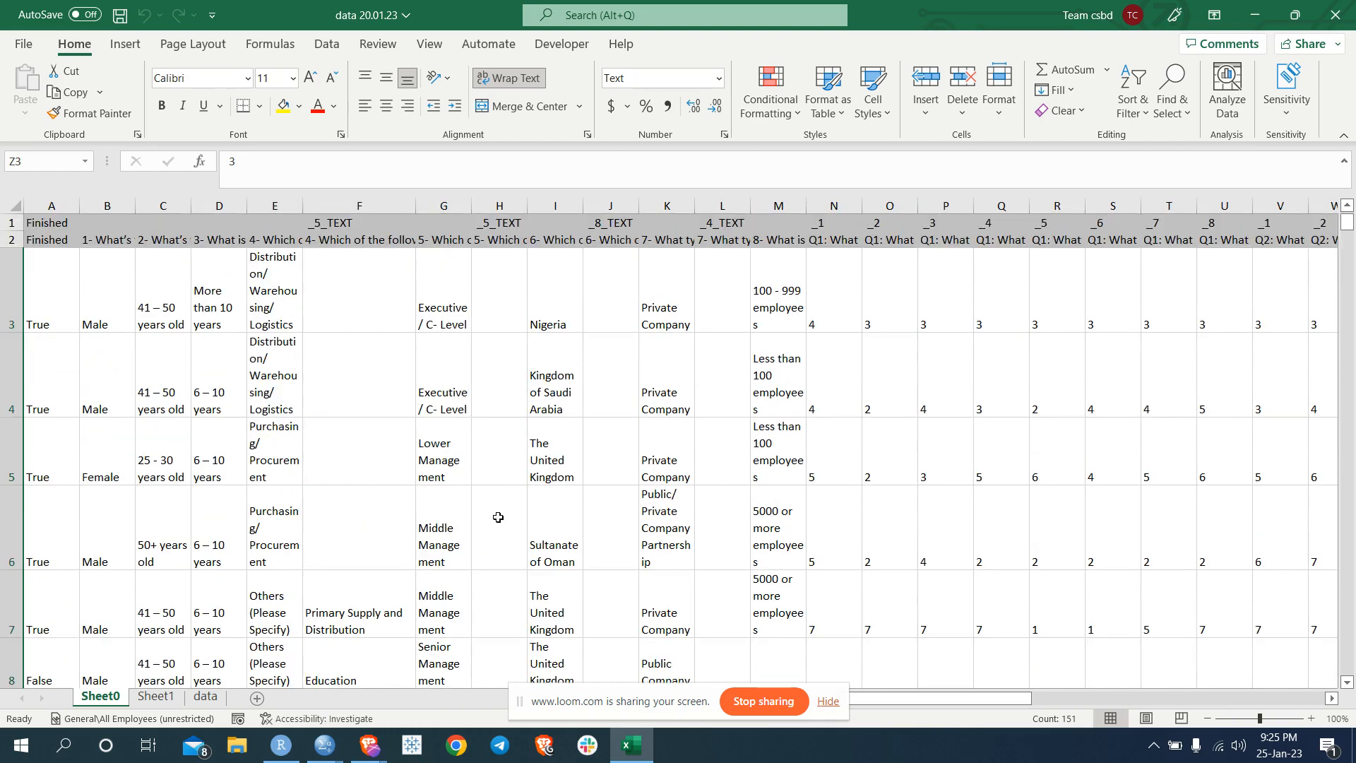
Examine the last response rows of Sheet0 down to row 154, and return to the start of the sheet
scroll(499, 517, "down", 4)
left_click_drag(1351, 256, 1350, 681)
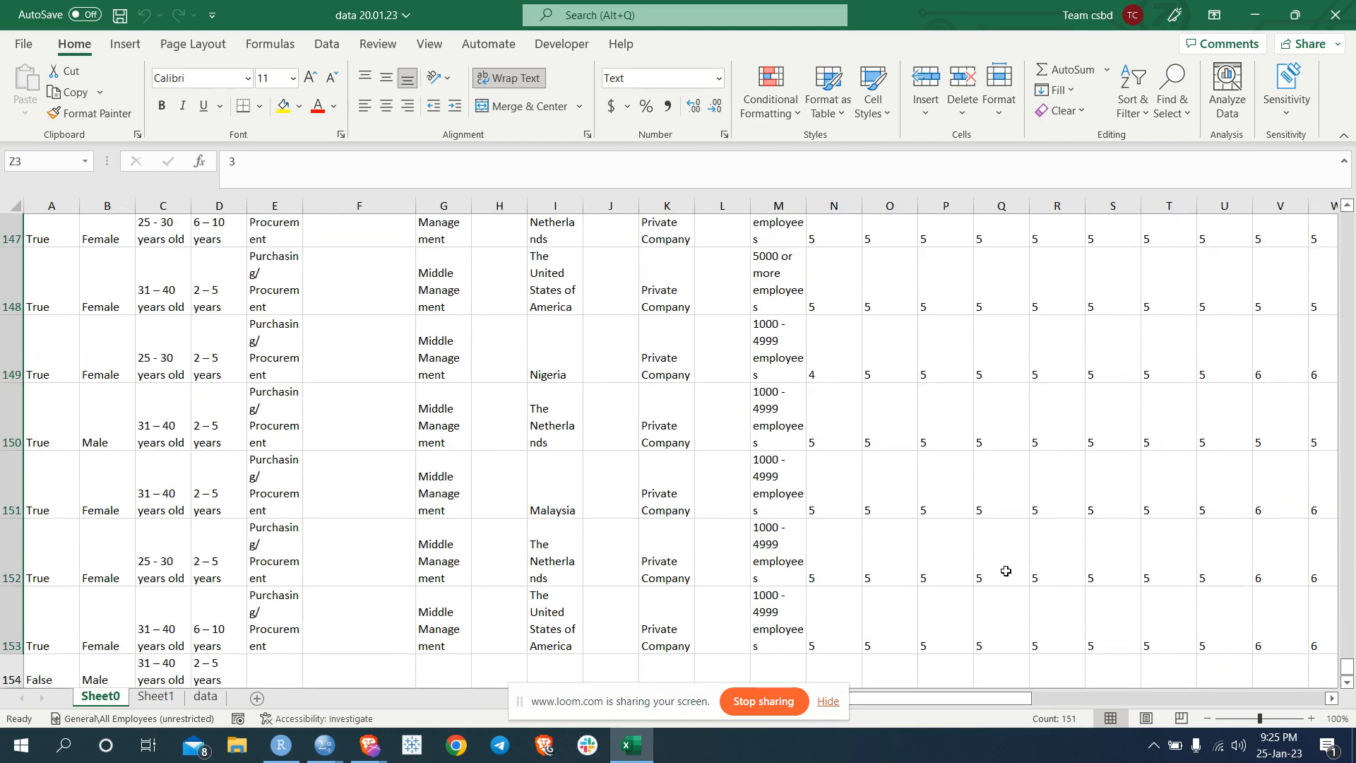
scroll(918, 522, "down", 3)
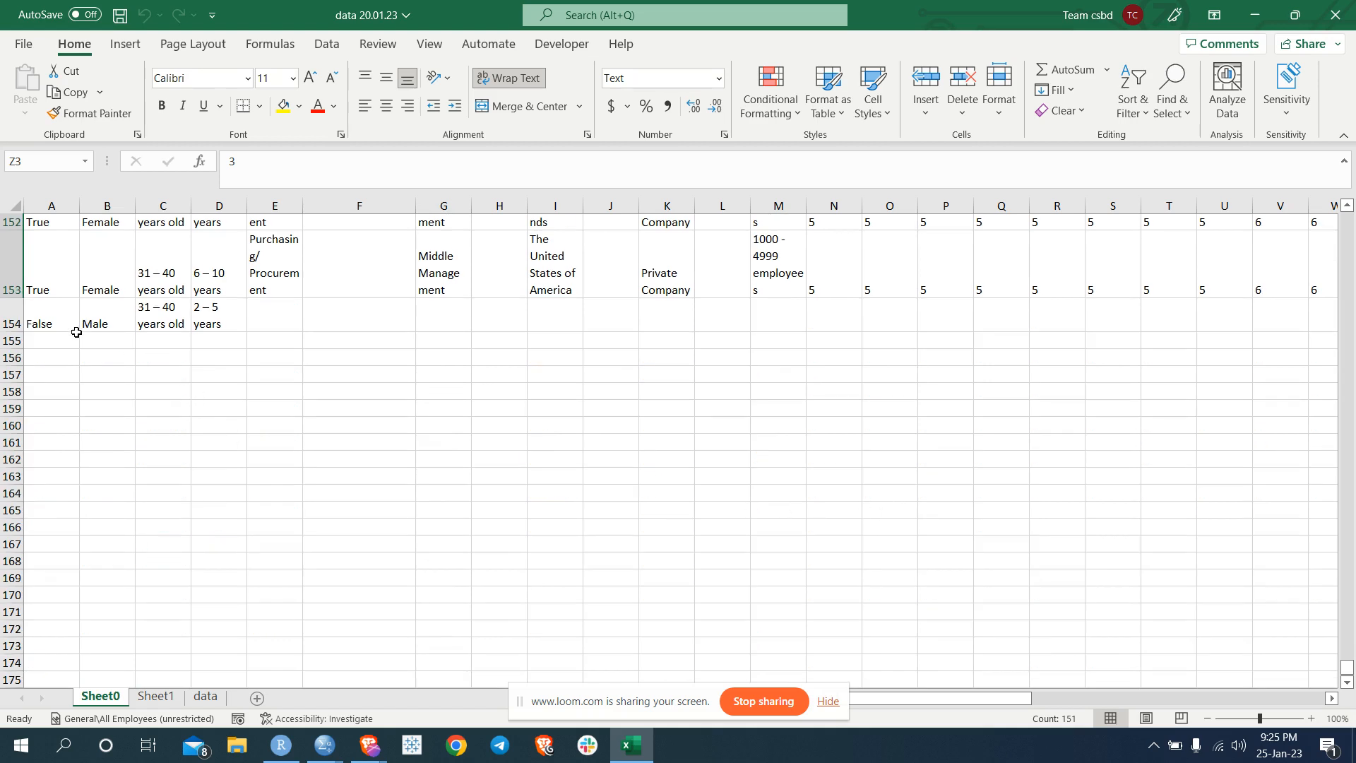
scroll(805, 429, "up", 3)
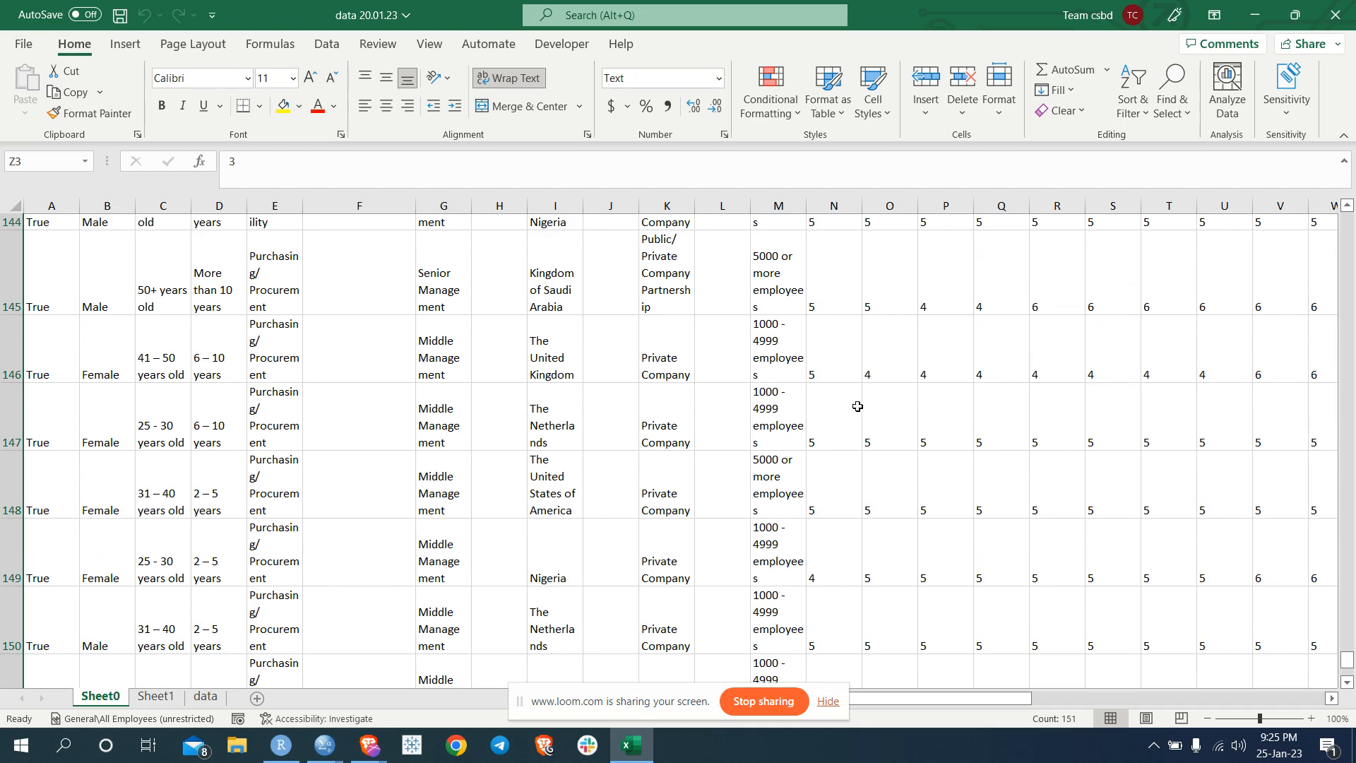
scroll(857, 407, "up", 1)
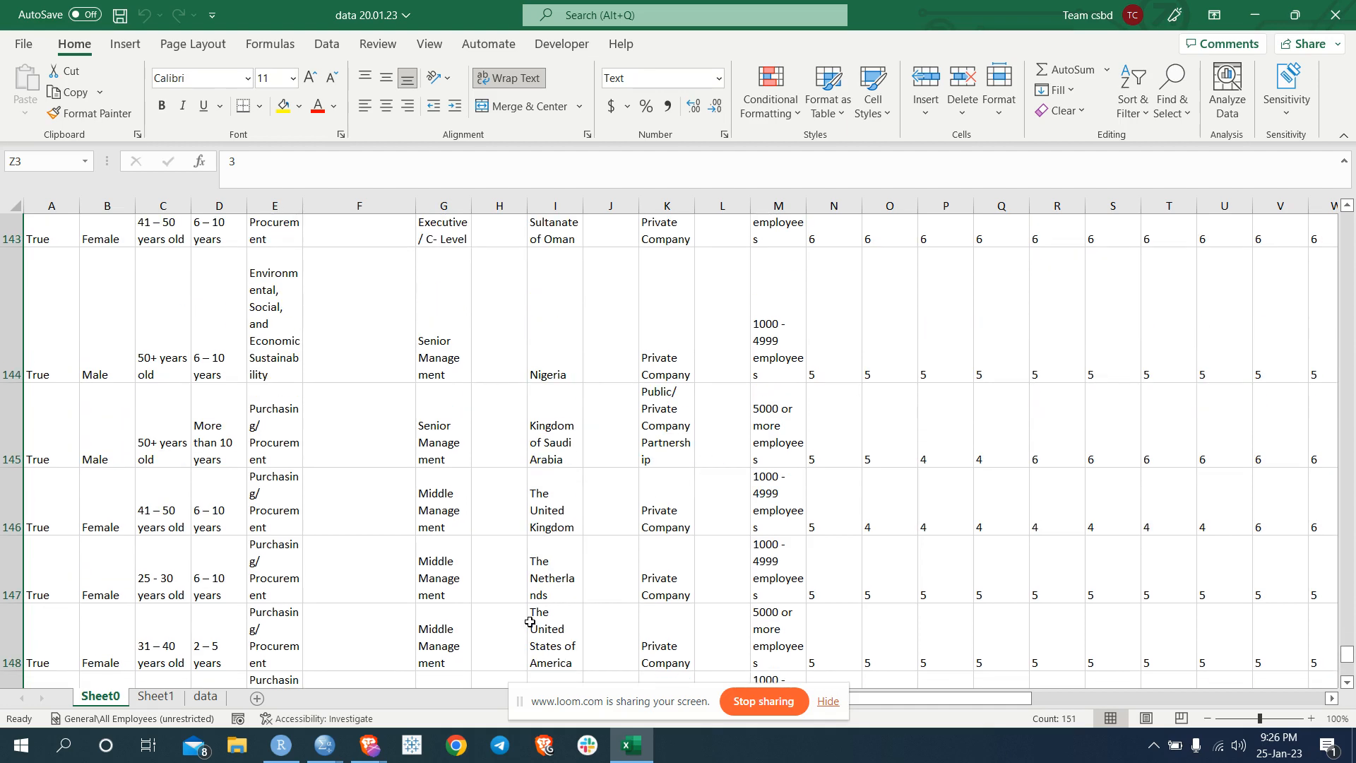
scroll(227, 382, "up", 2)
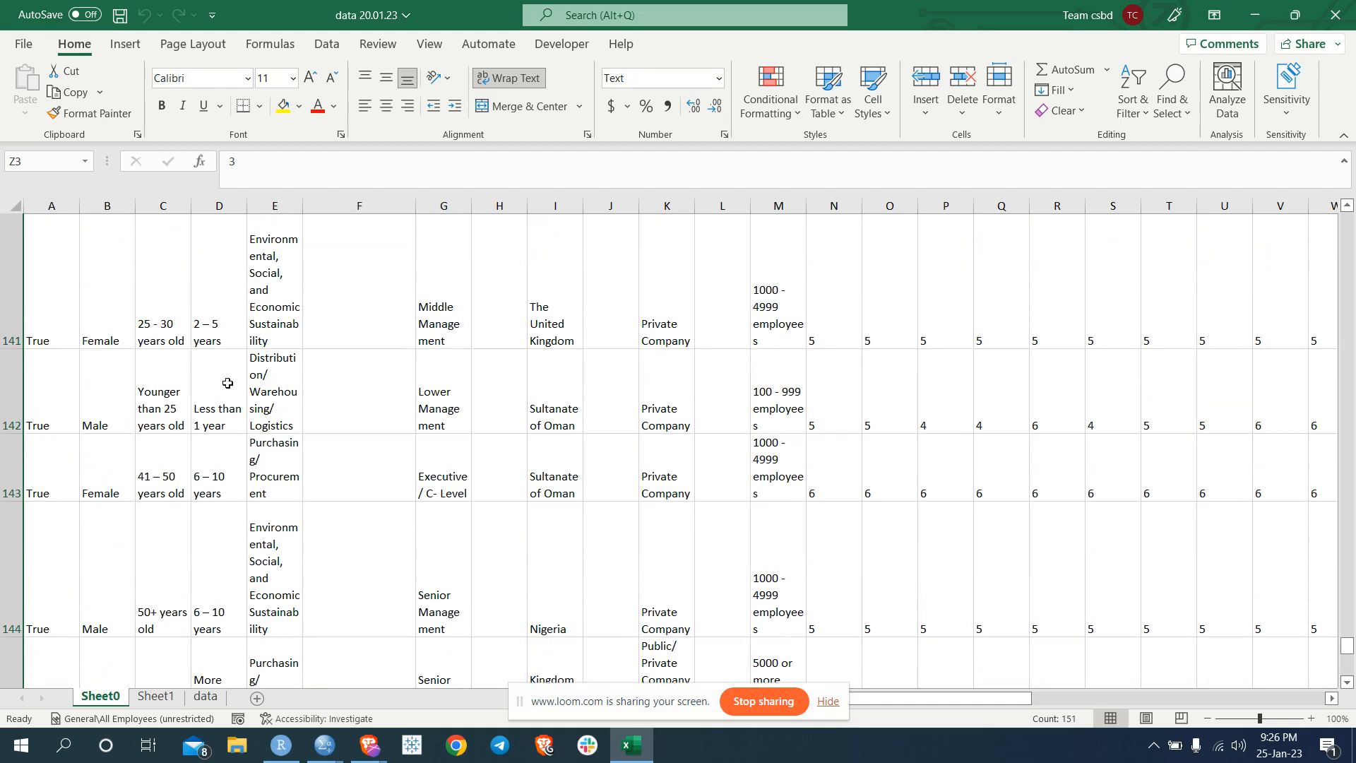
left_click_drag(1348, 644, 1348, 220)
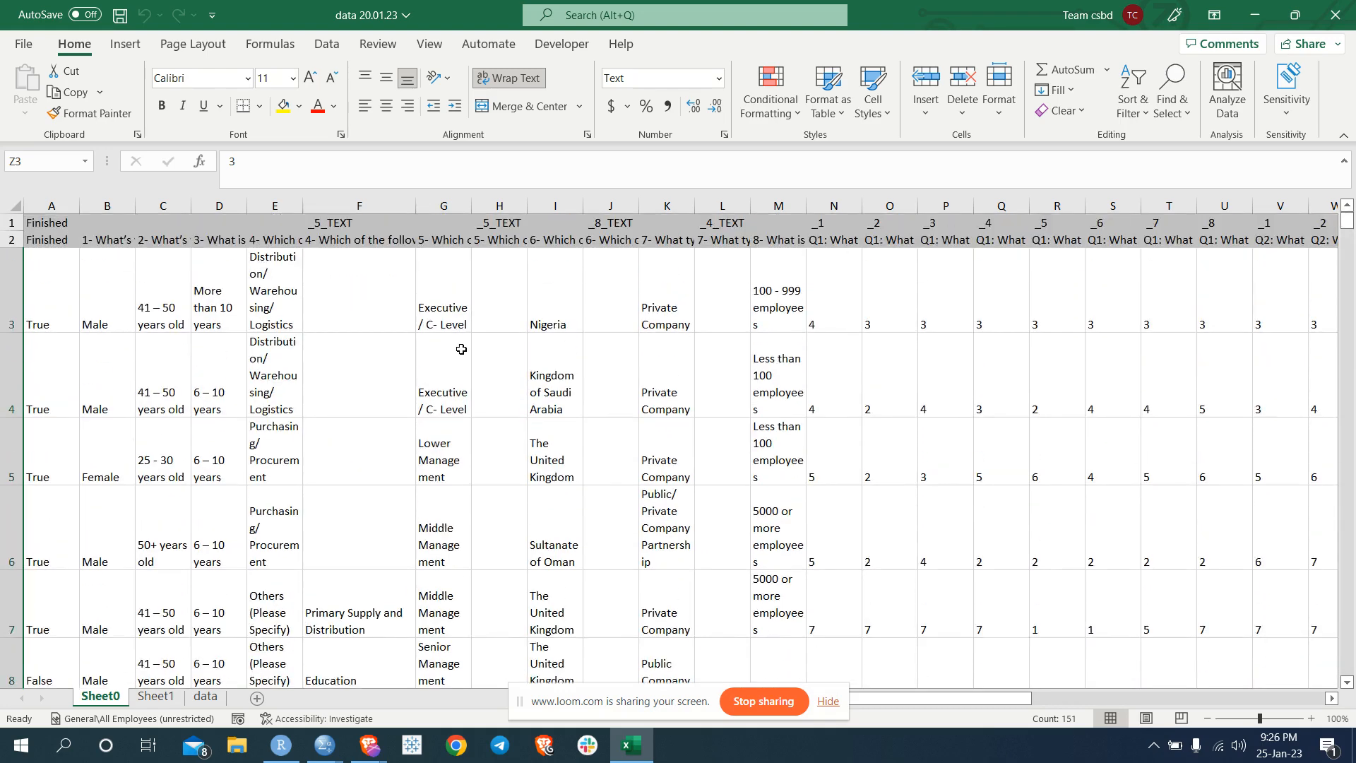
Read the full question texts in the row 2 headers of Sheet0, going across columns A to I
left_click(71, 238)
left_click(102, 239)
left_click(173, 239)
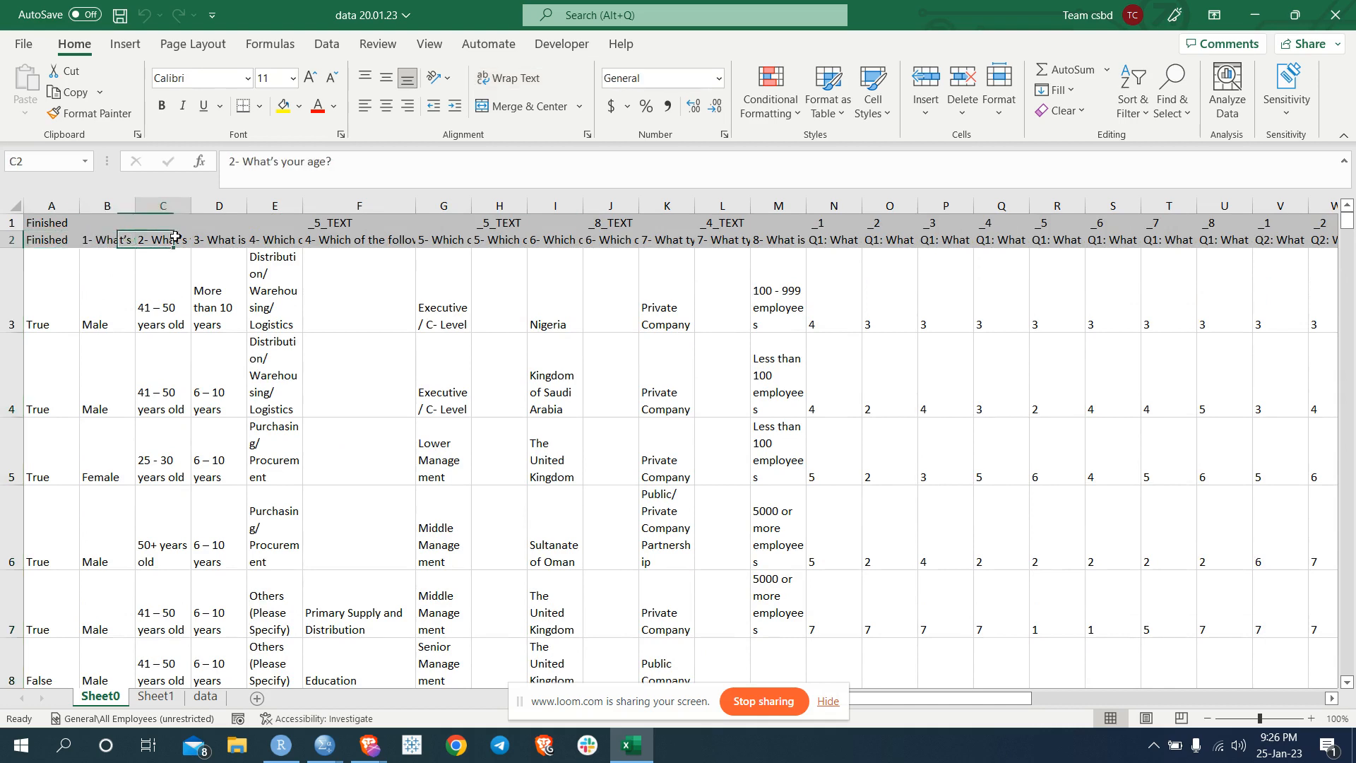
left_click(206, 239)
left_click(262, 239)
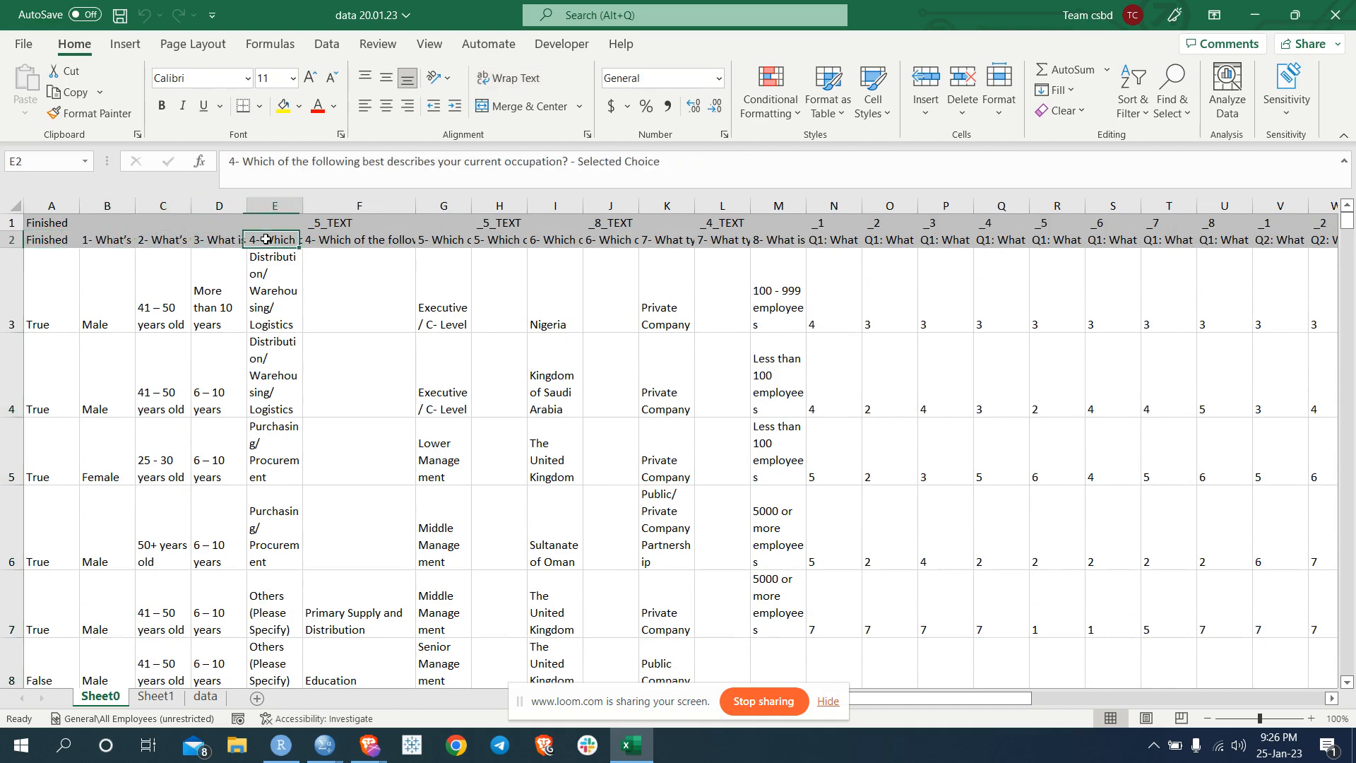
left_click(308, 240)
left_click(442, 239)
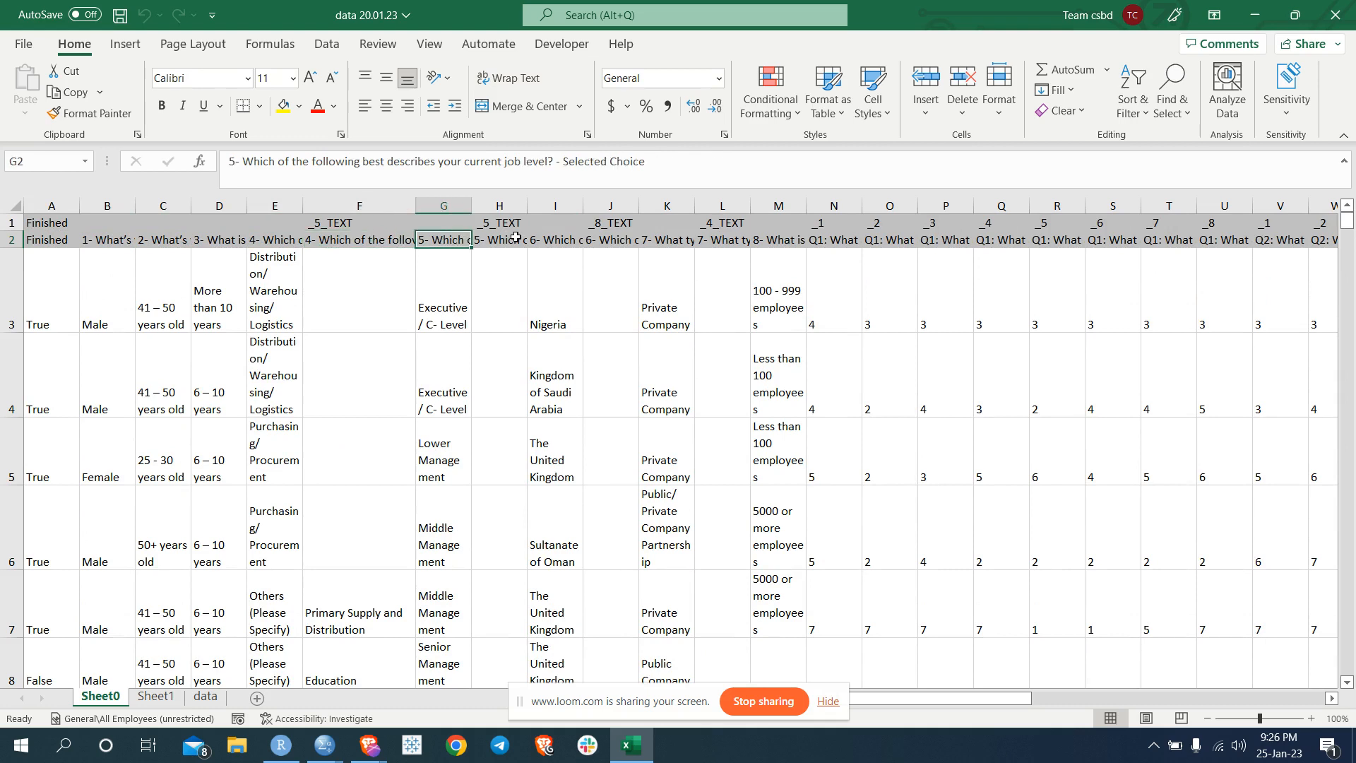
left_click(520, 239)
left_click(544, 238)
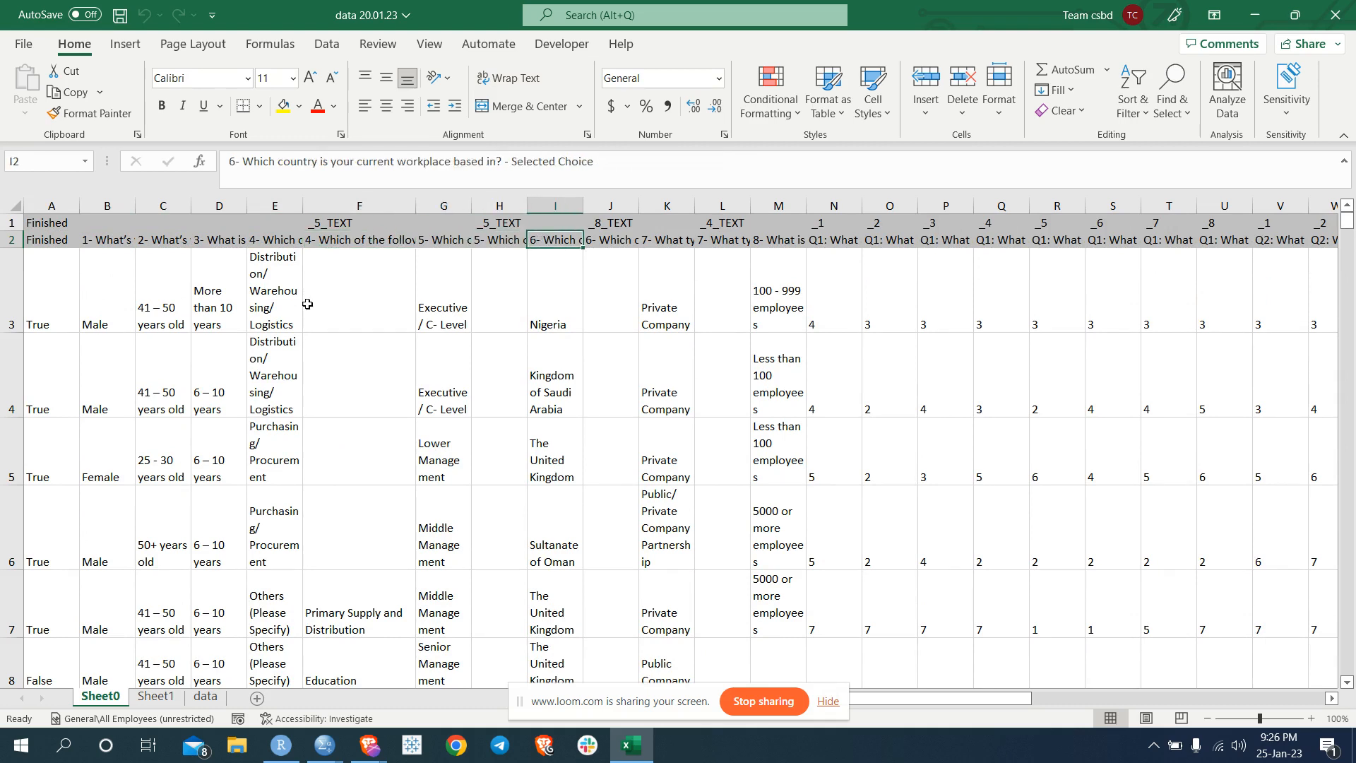
Select the whole response block in Sheet0 from A3 to BF154 and copy it, then cancel the copy
left_click(30, 307)
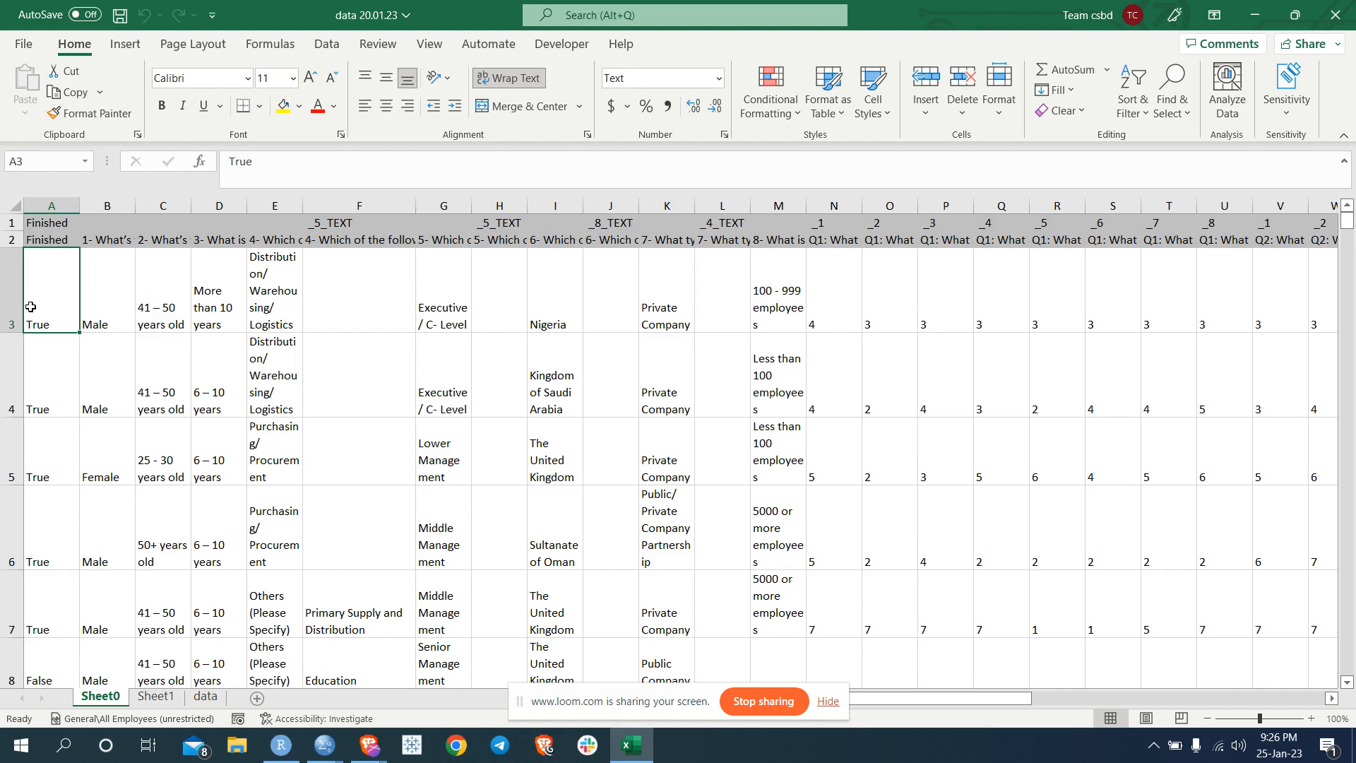
key("ctrl+shift+Right")
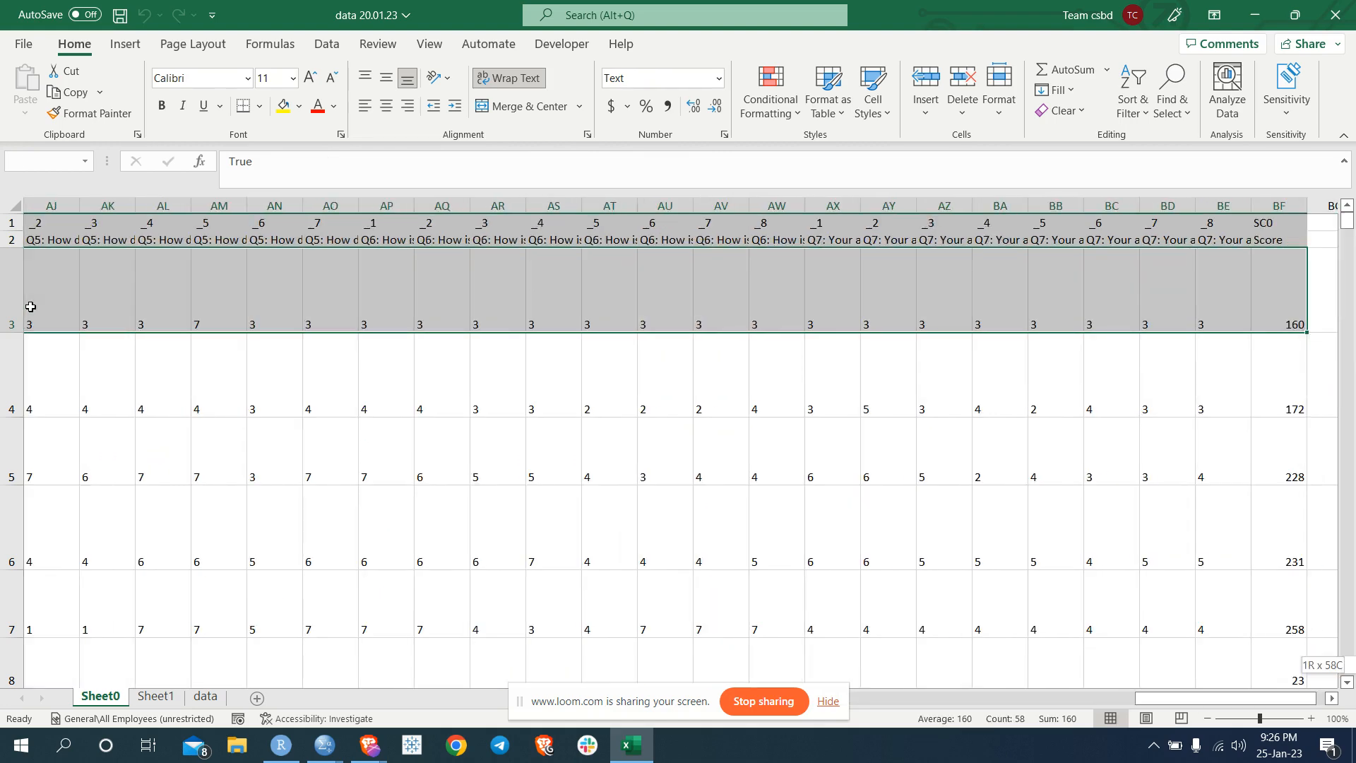
key("ctrl+shift+Down")
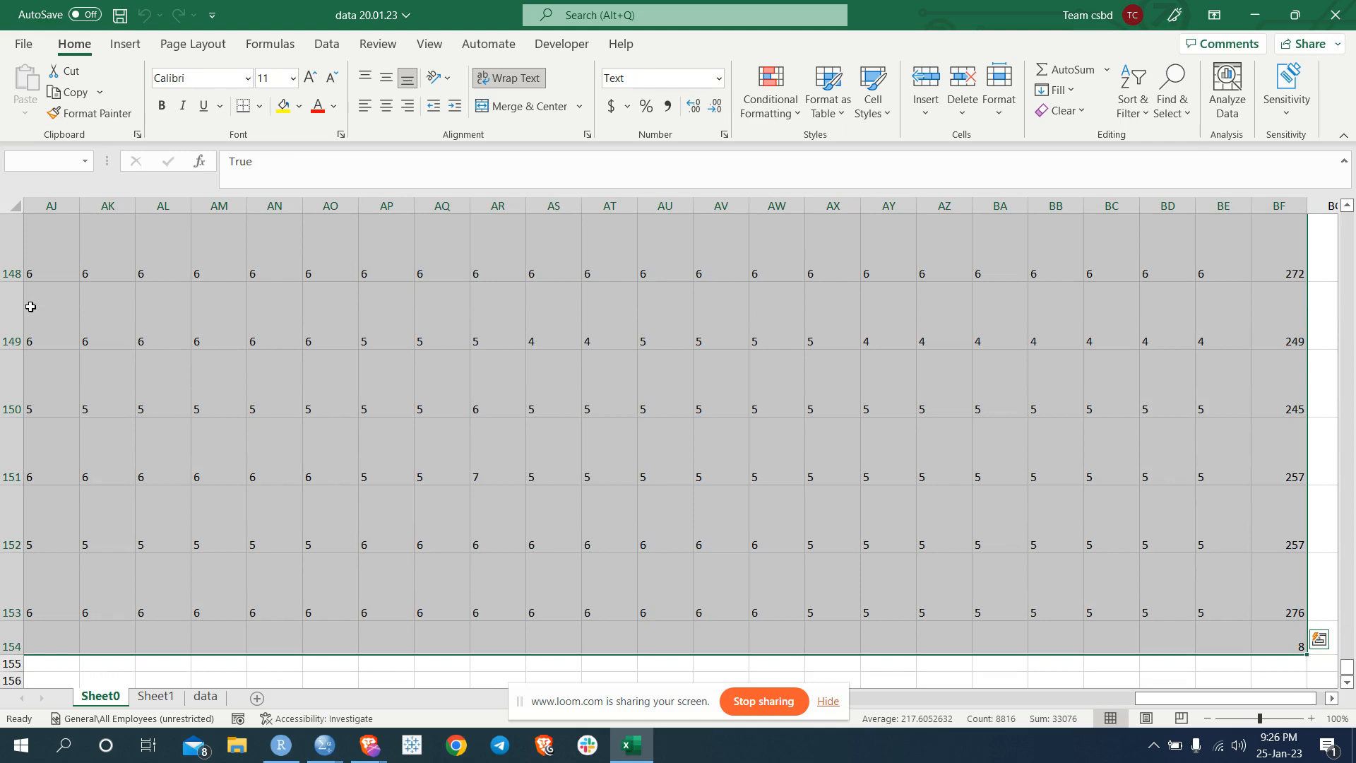
key("ctrl+c")
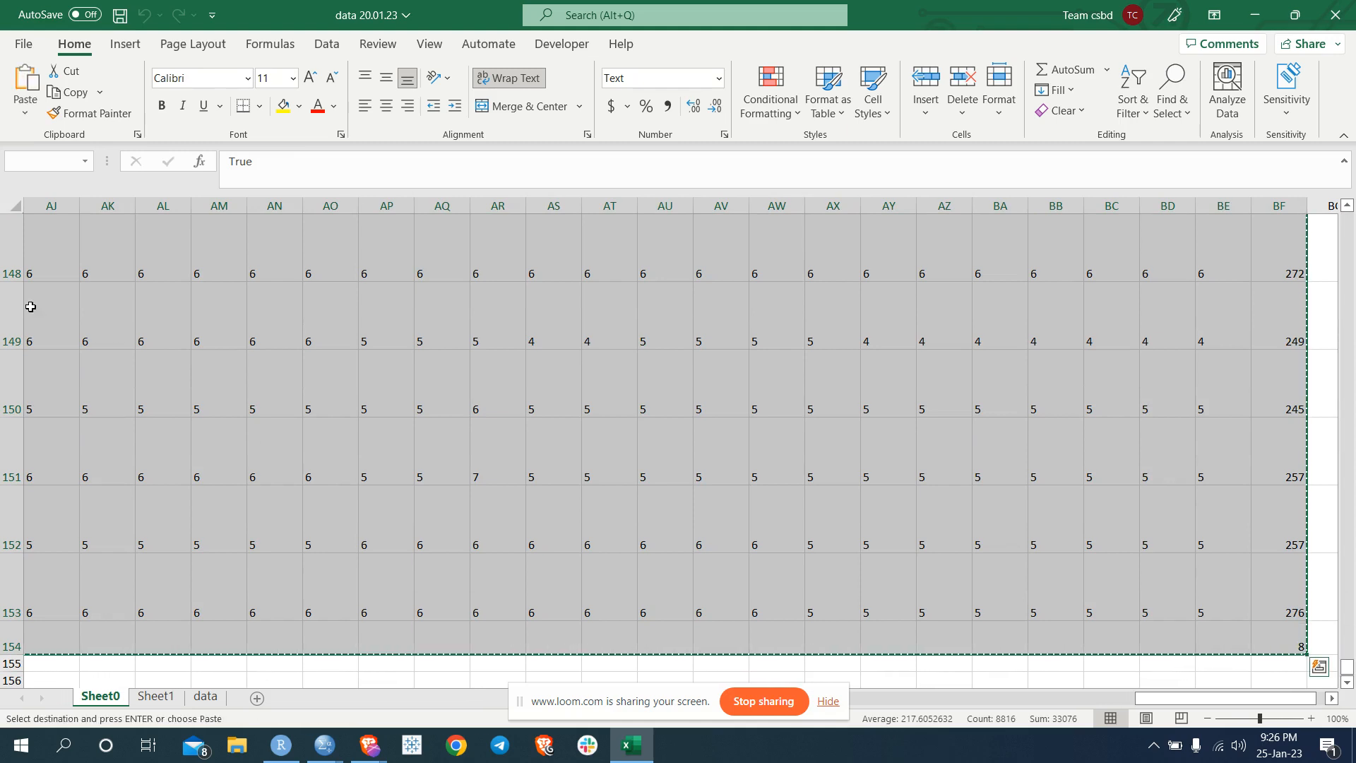
key("Escape")
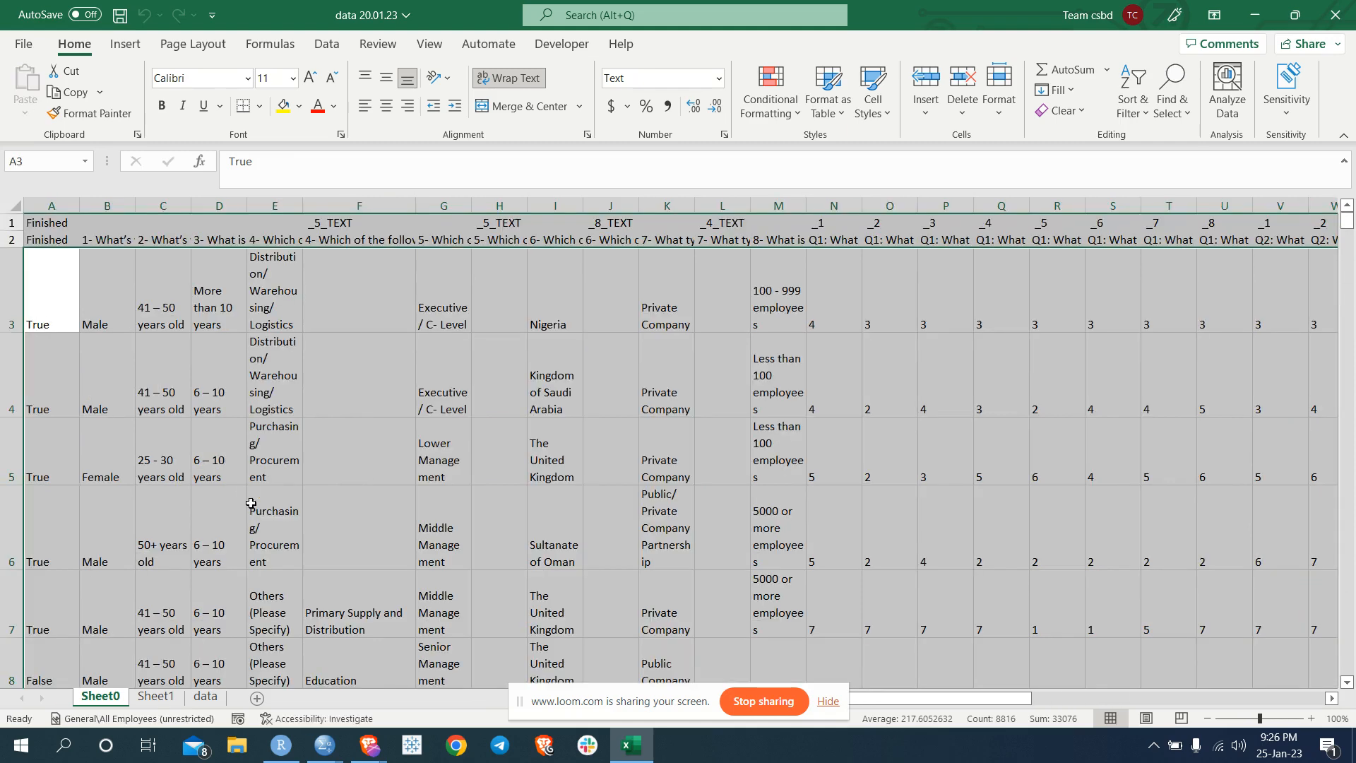
Switch to the labels.sav dataset in SPSS and examine how the responses are laid out across its variables and cases
mouse_move(336, 740)
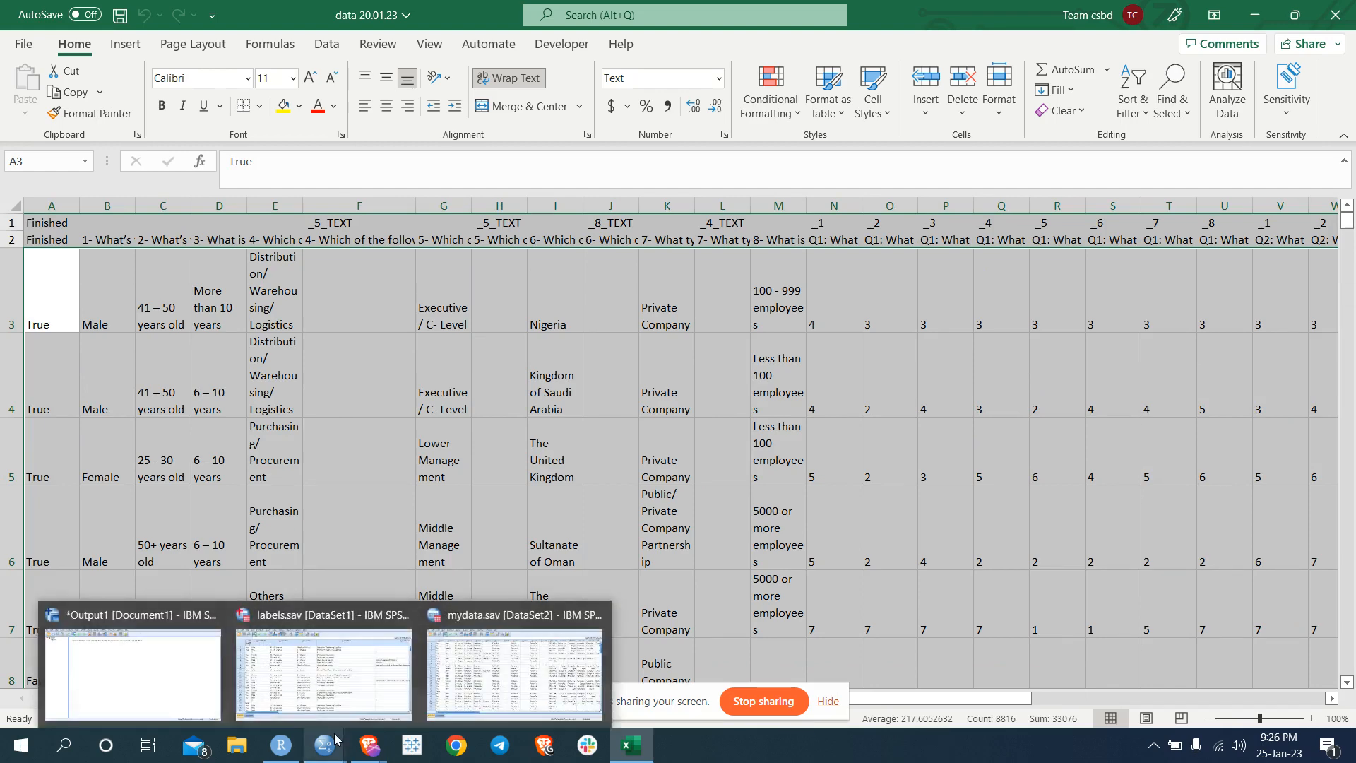
left_click(339, 693)
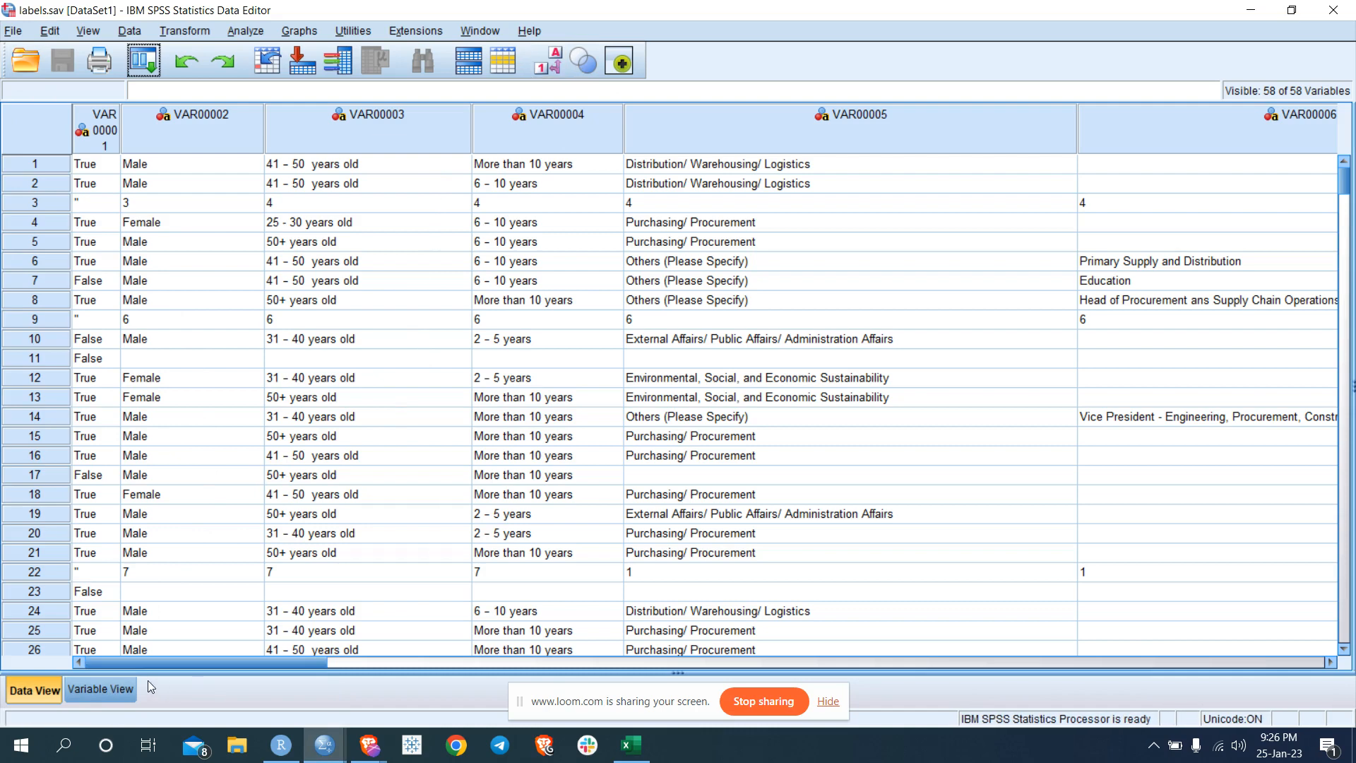
left_click_drag(151, 663, 1193, 644)
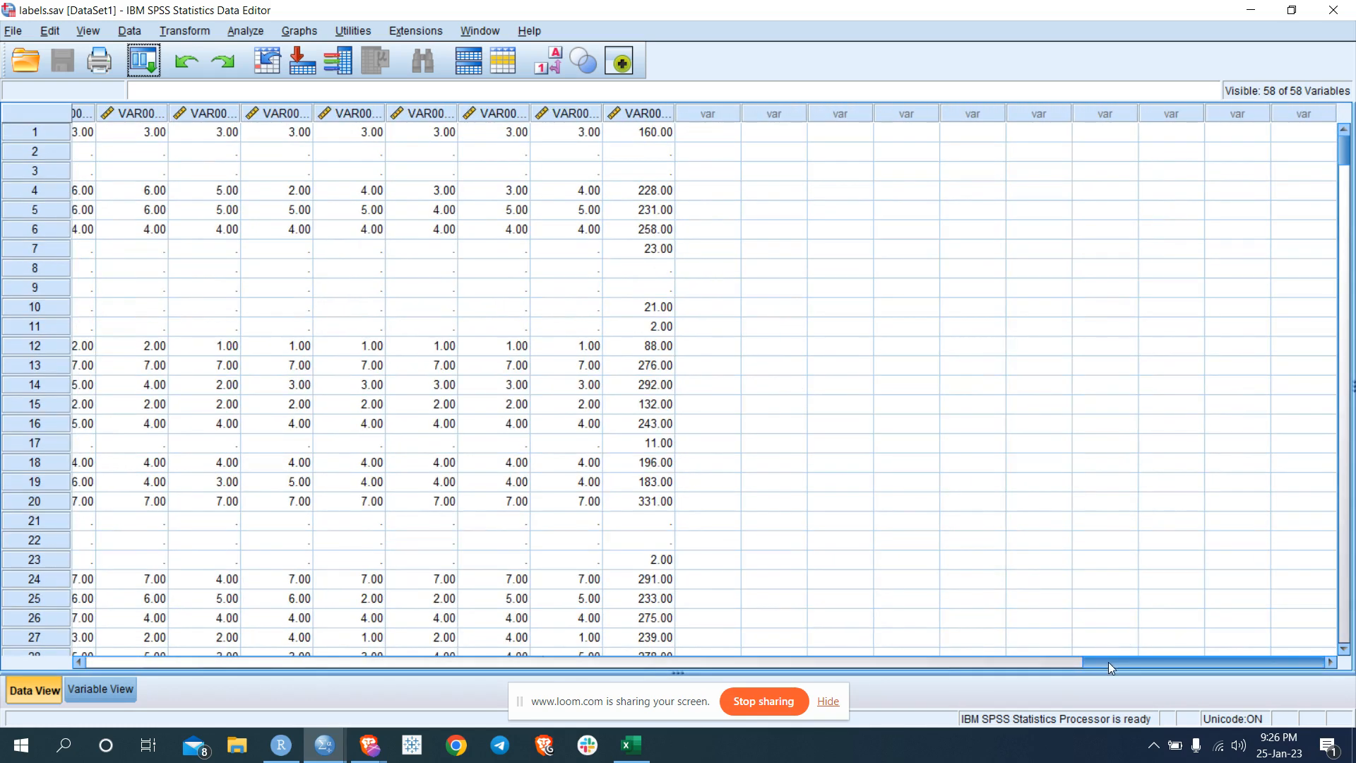
left_click_drag(1109, 662, 106, 662)
scroll(193, 487, "down", 5)
scroll(193, 488, "down", 20)
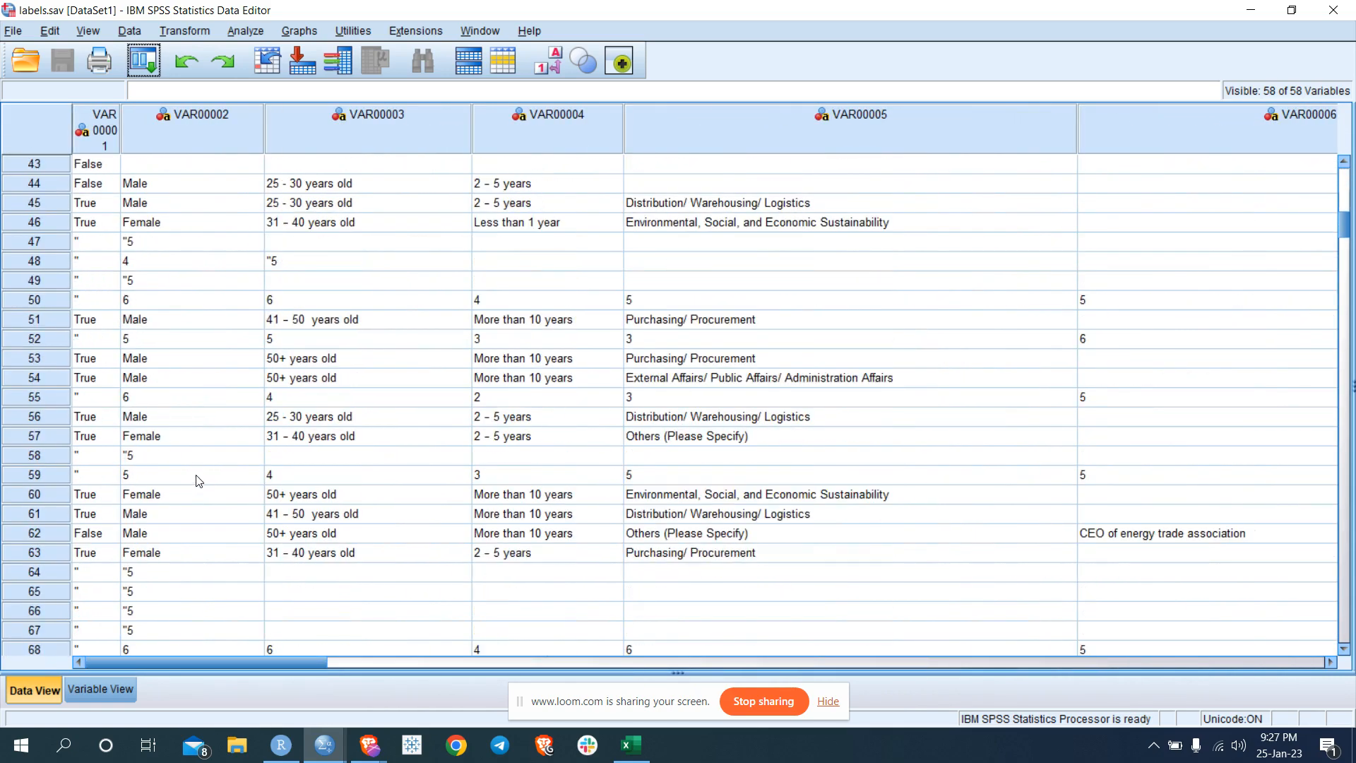
scroll(235, 446, "down", 20)
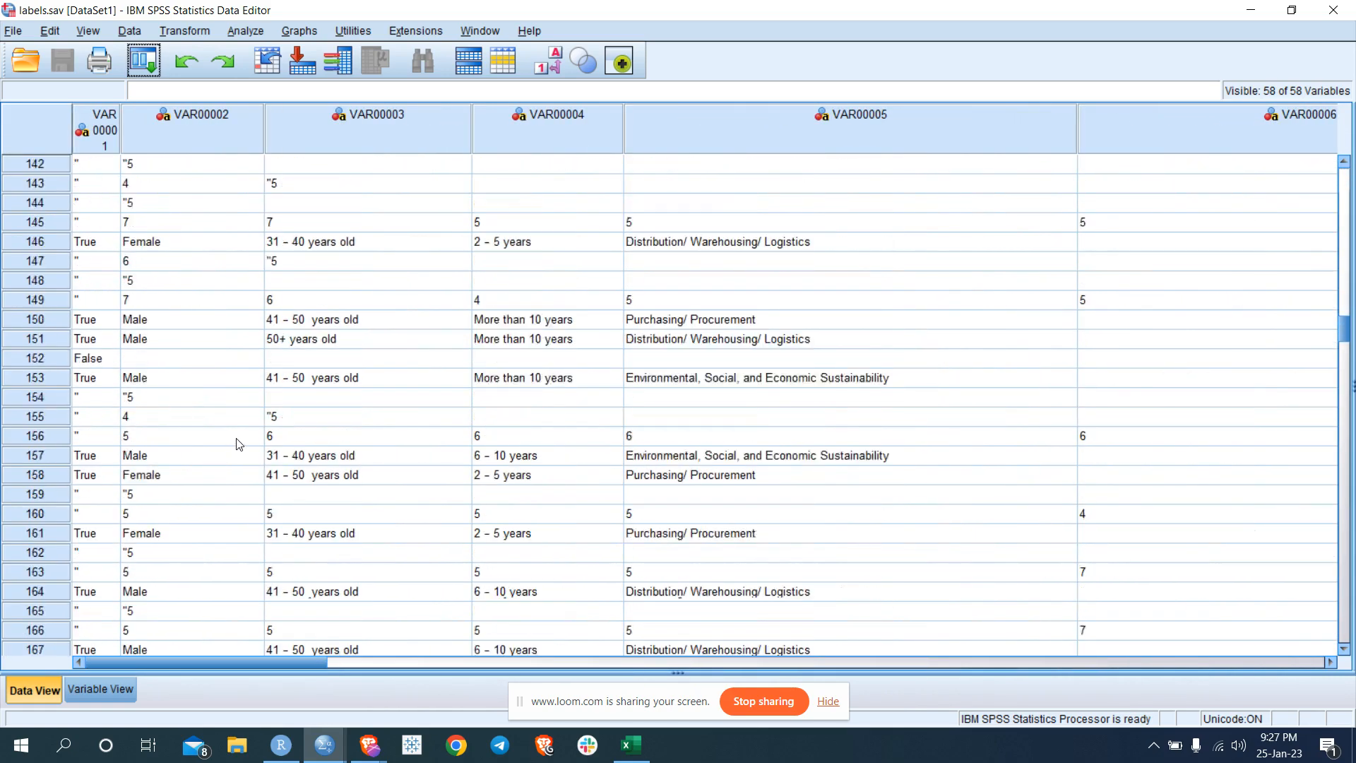
scroll(258, 440, "down", 20)
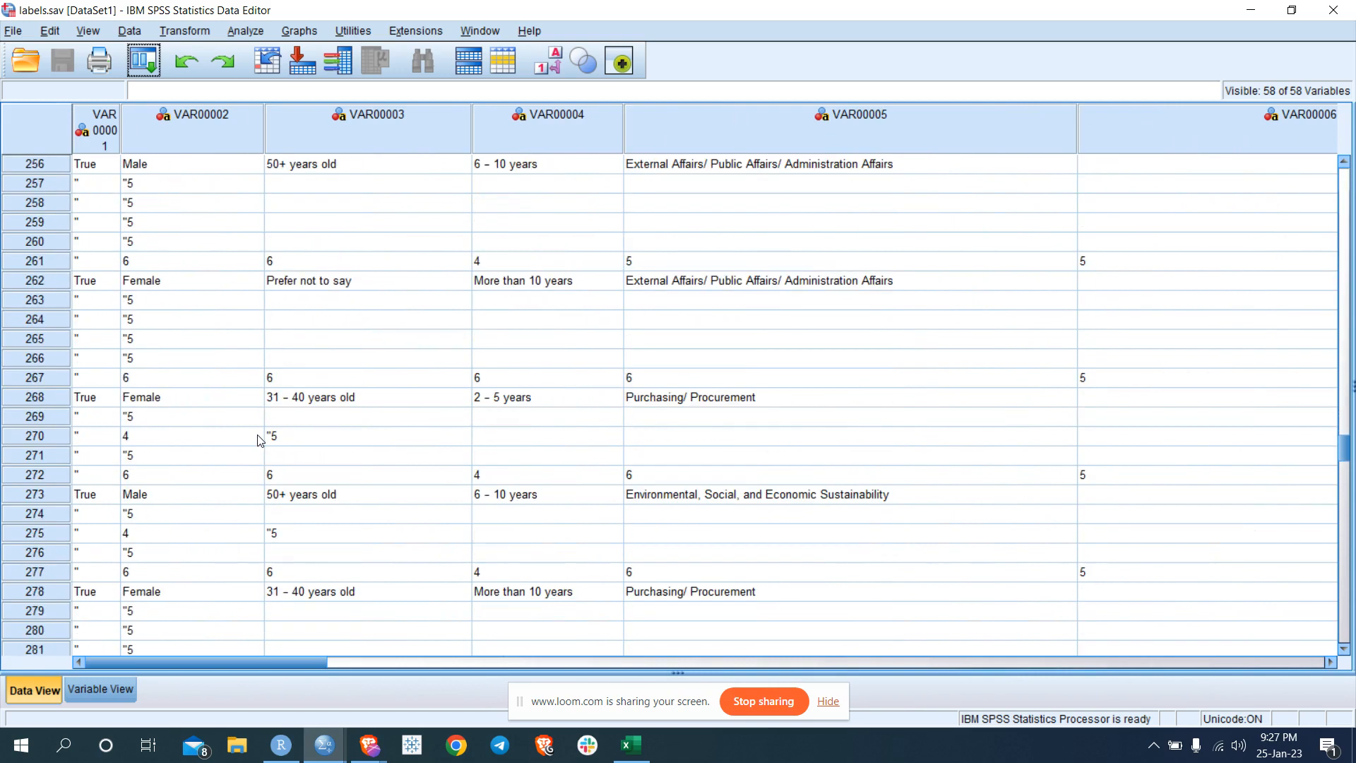
scroll(261, 460, "down", 20)
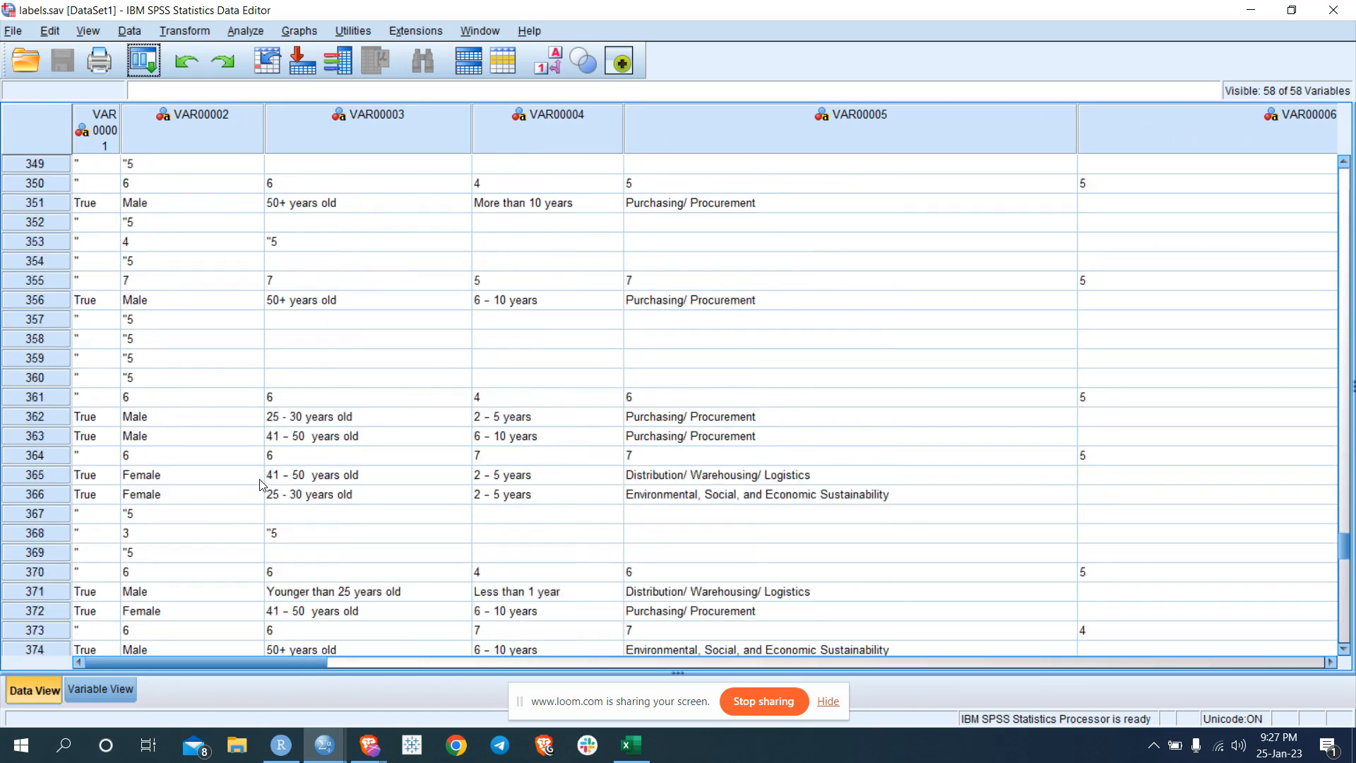
scroll(433, 404, "up", 20)
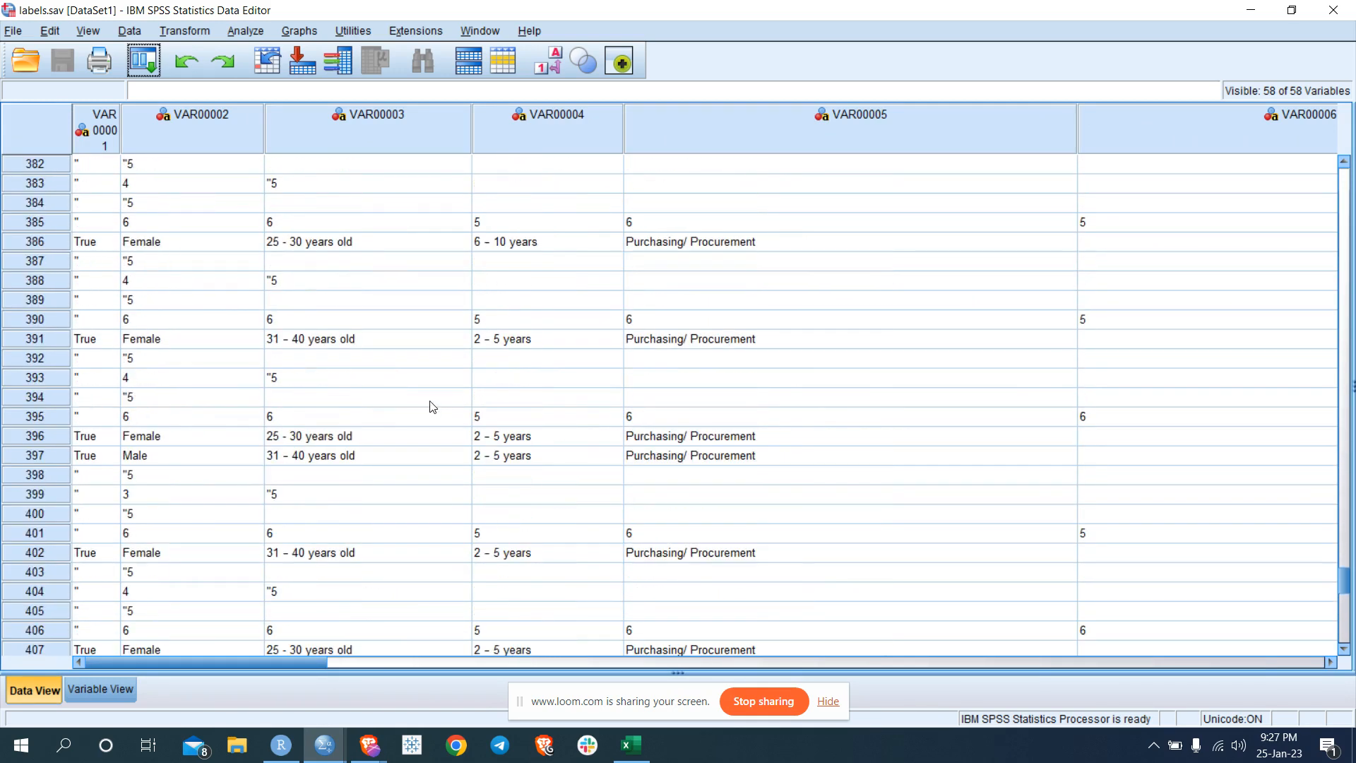
scroll(433, 406, "up", 20)
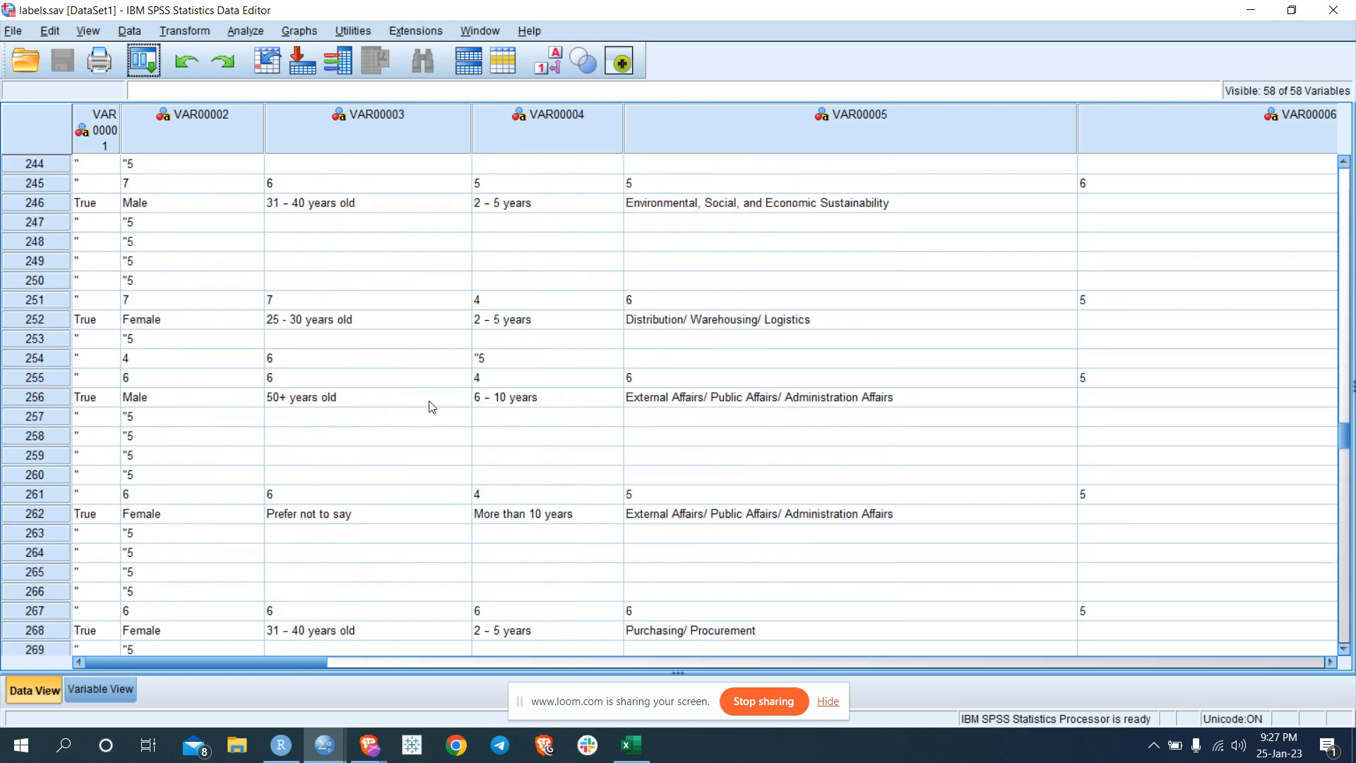
scroll(429, 406, "up", 20)
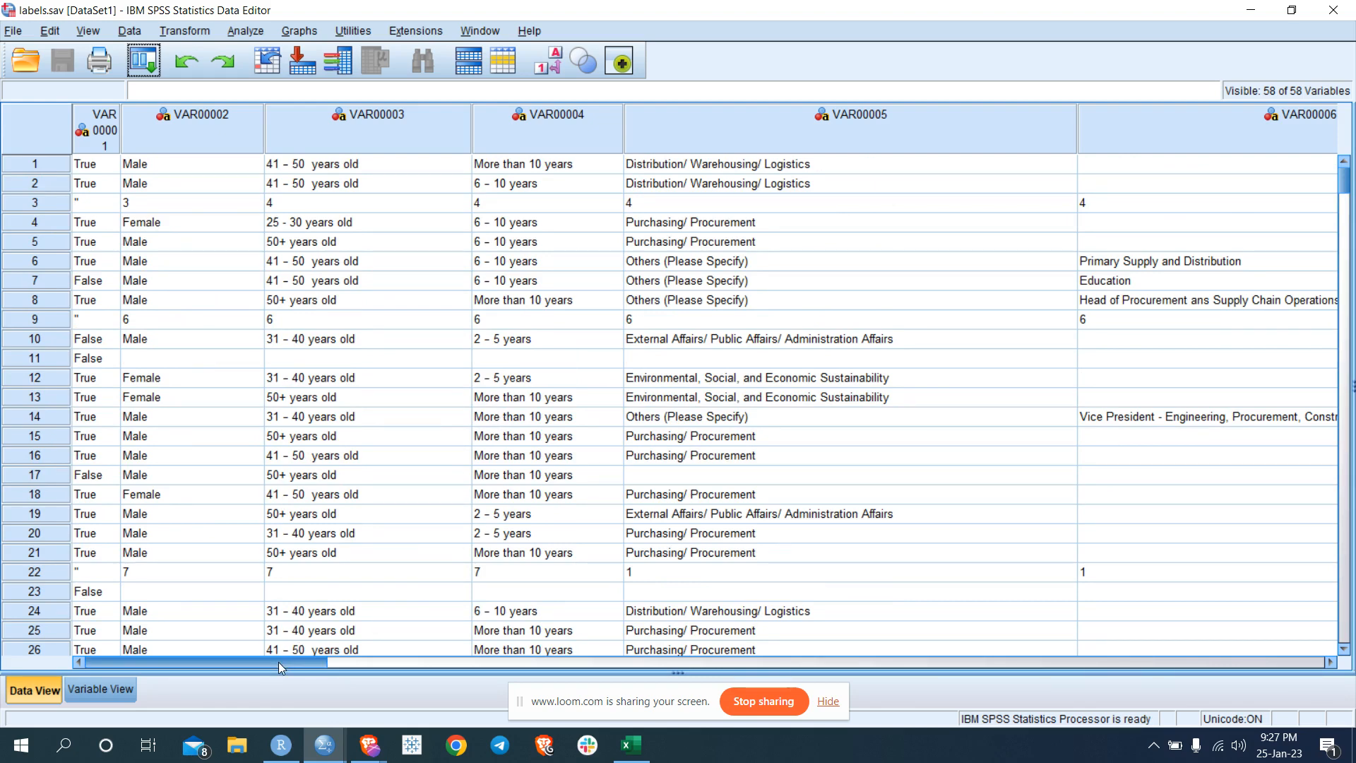
Switch back to the Excel workbook and view the data sheet from its first row
left_click(627, 749)
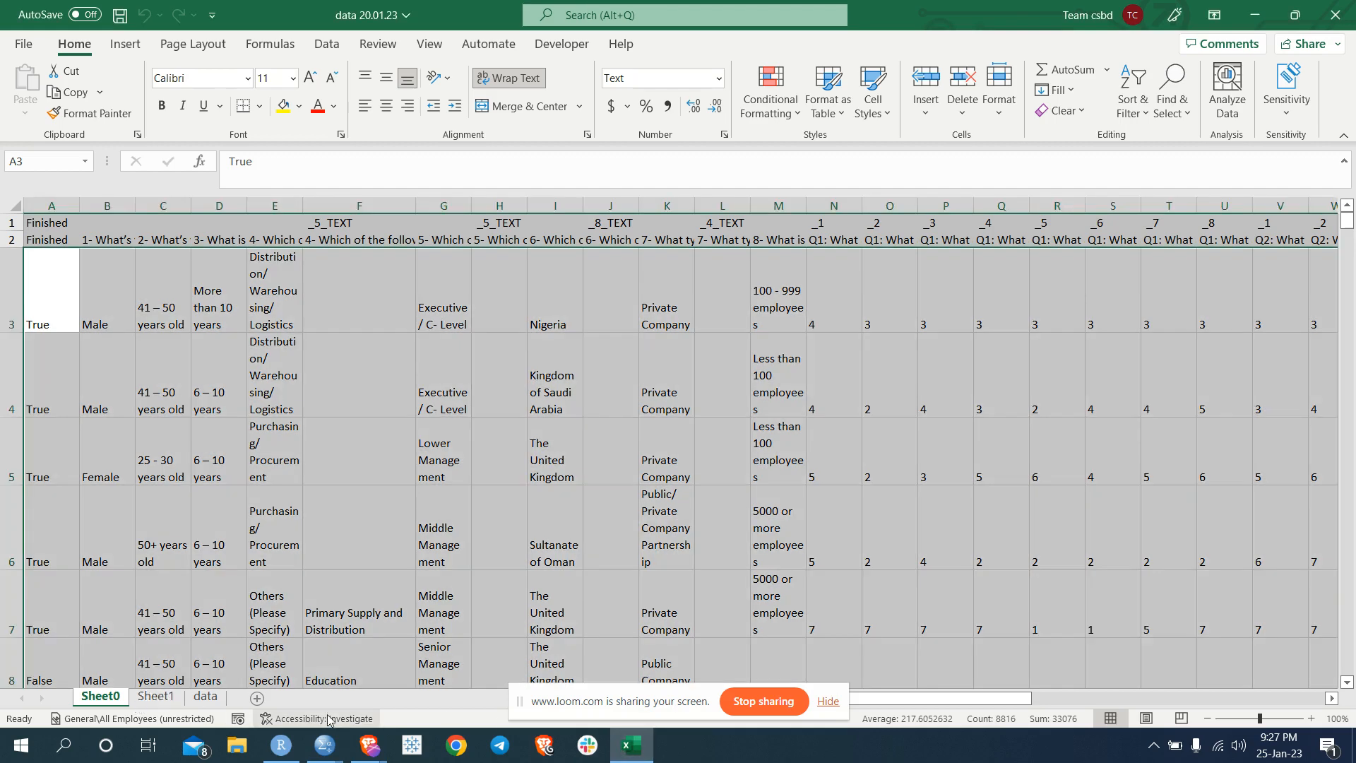
left_click(128, 299)
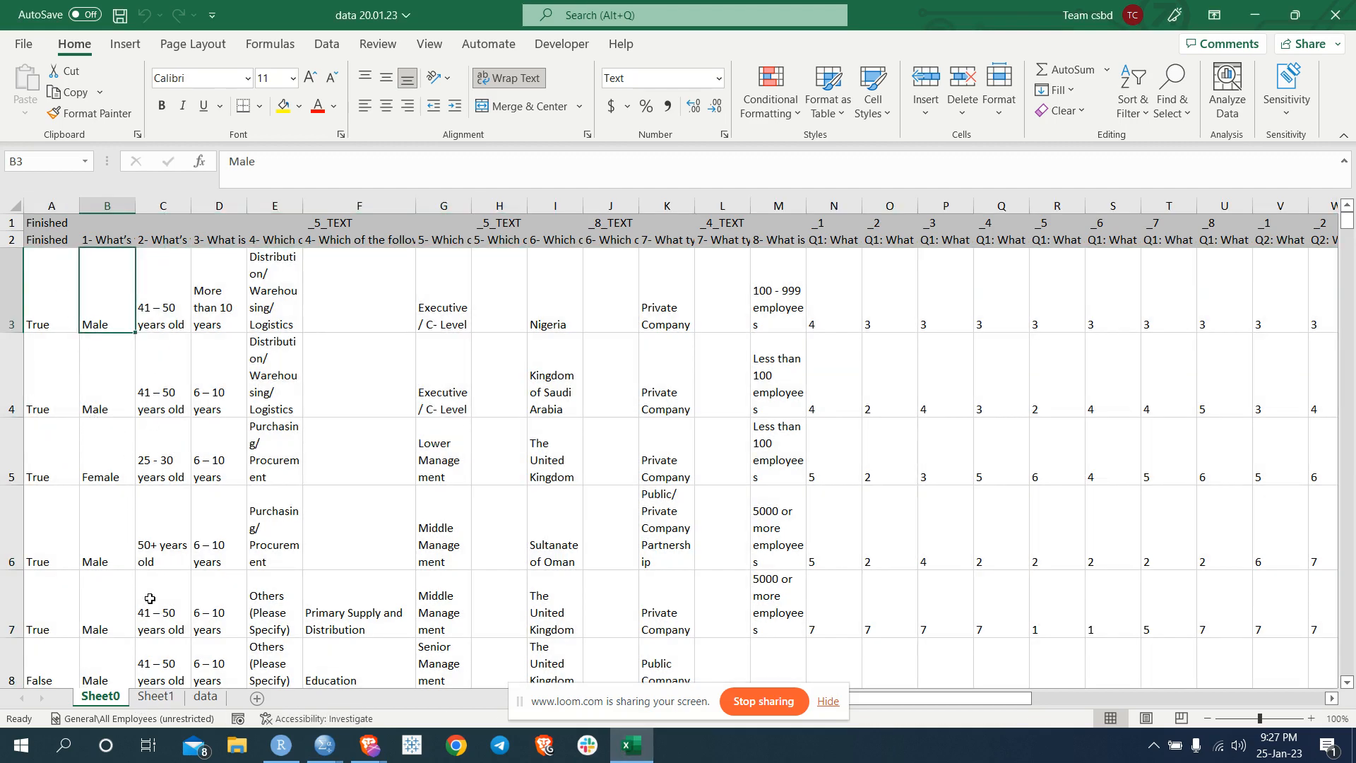
left_click(203, 698)
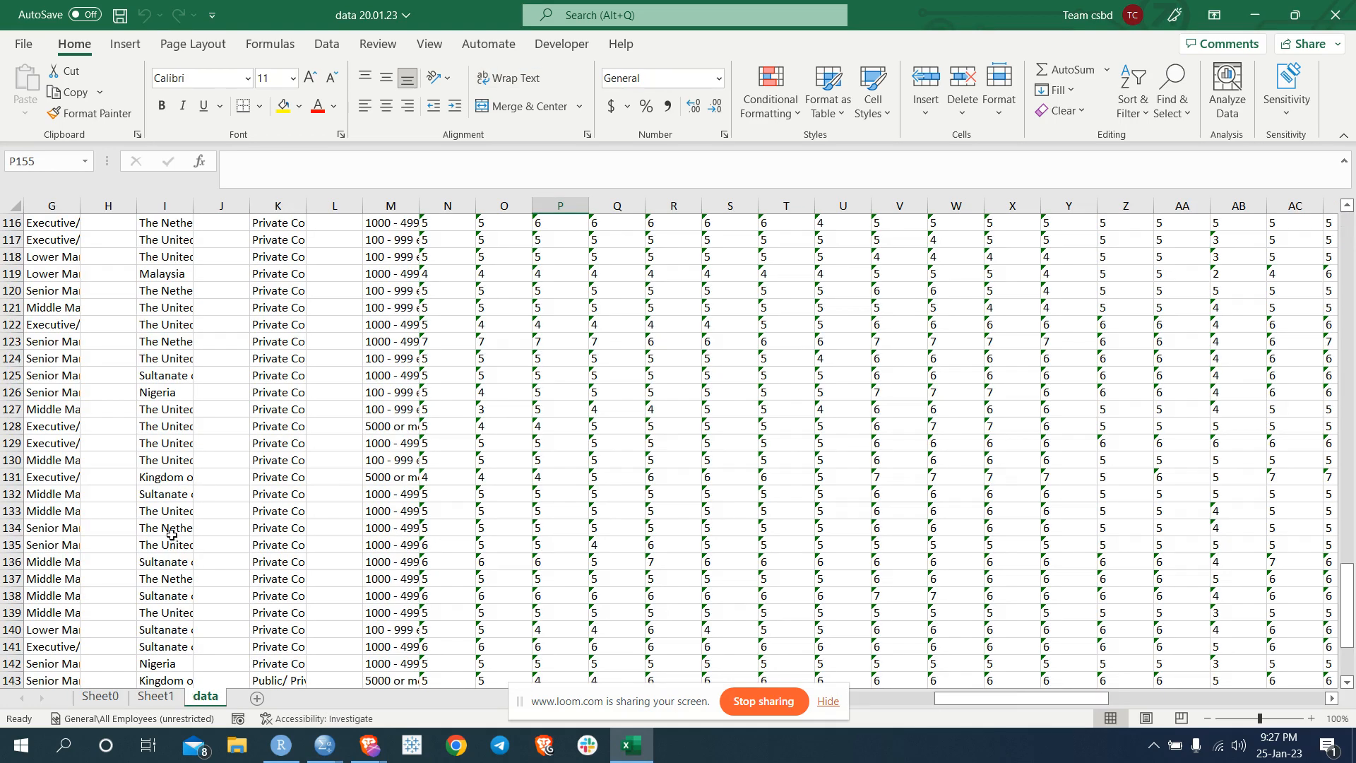
scroll(166, 505, "up", 15)
scroll(165, 505, "up", 20)
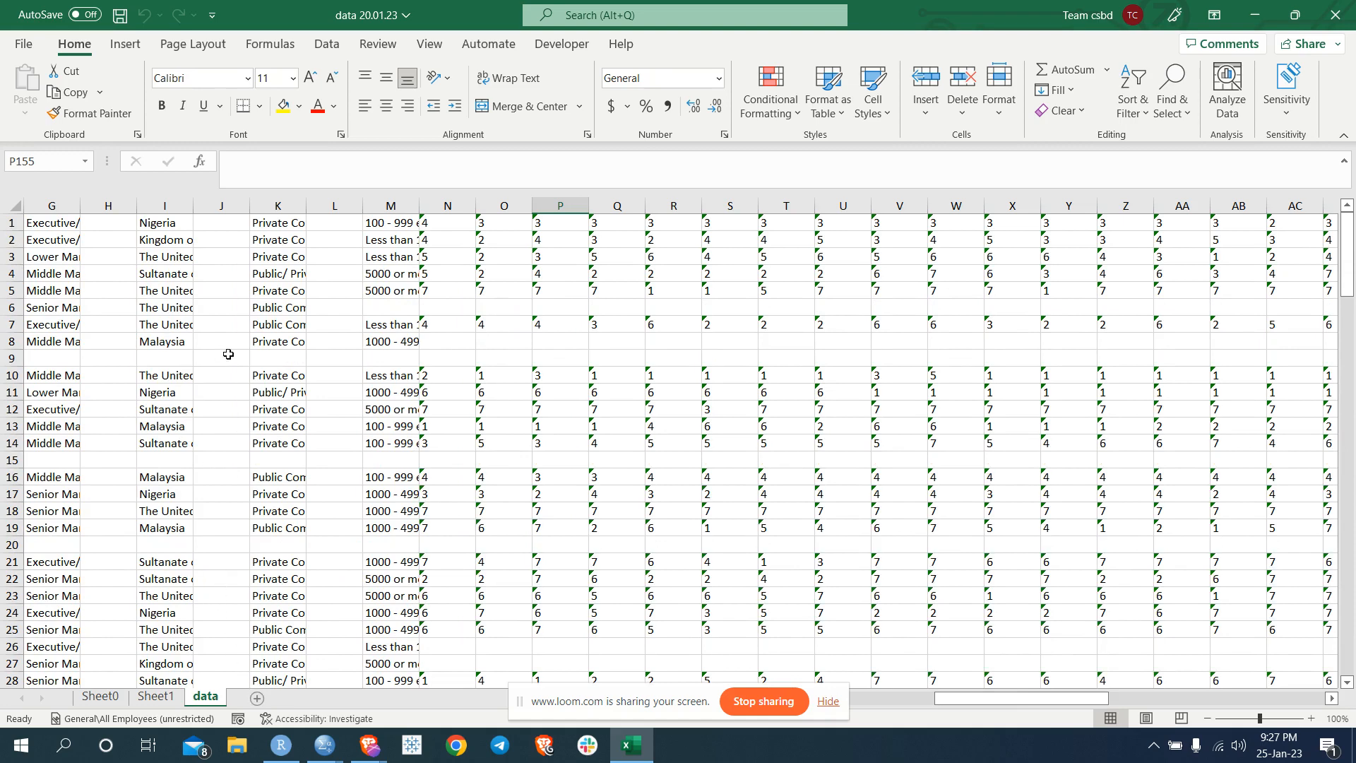
Look over the rows of the Excel data sheet, switch to labels.sav in SPSS and examine how its cases are laid out
scroll(144, 268, "down", 4)
scroll(149, 268, "up", 4)
scroll(457, 441, "down", 3)
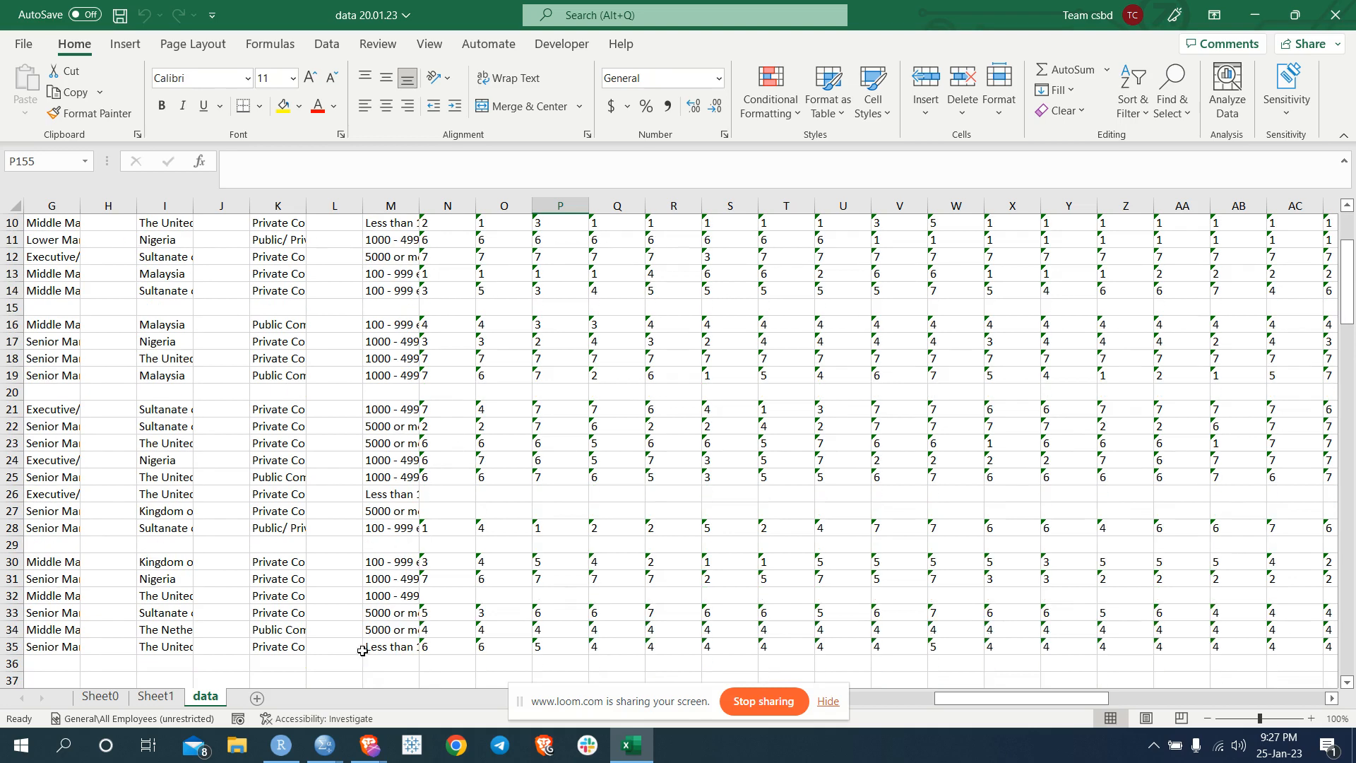
mouse_move(337, 751)
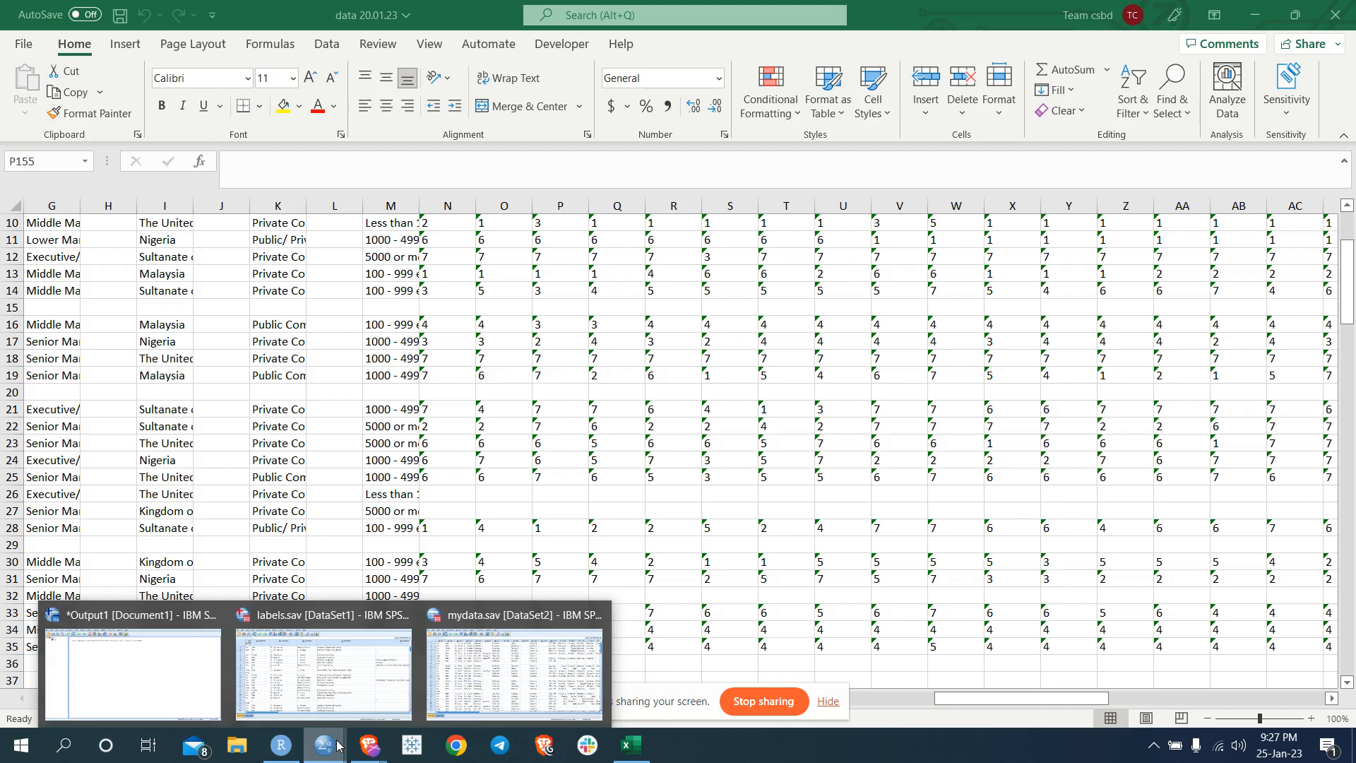
left_click(321, 686)
scroll(318, 427, "down", 11)
scroll(450, 427, "down", 20)
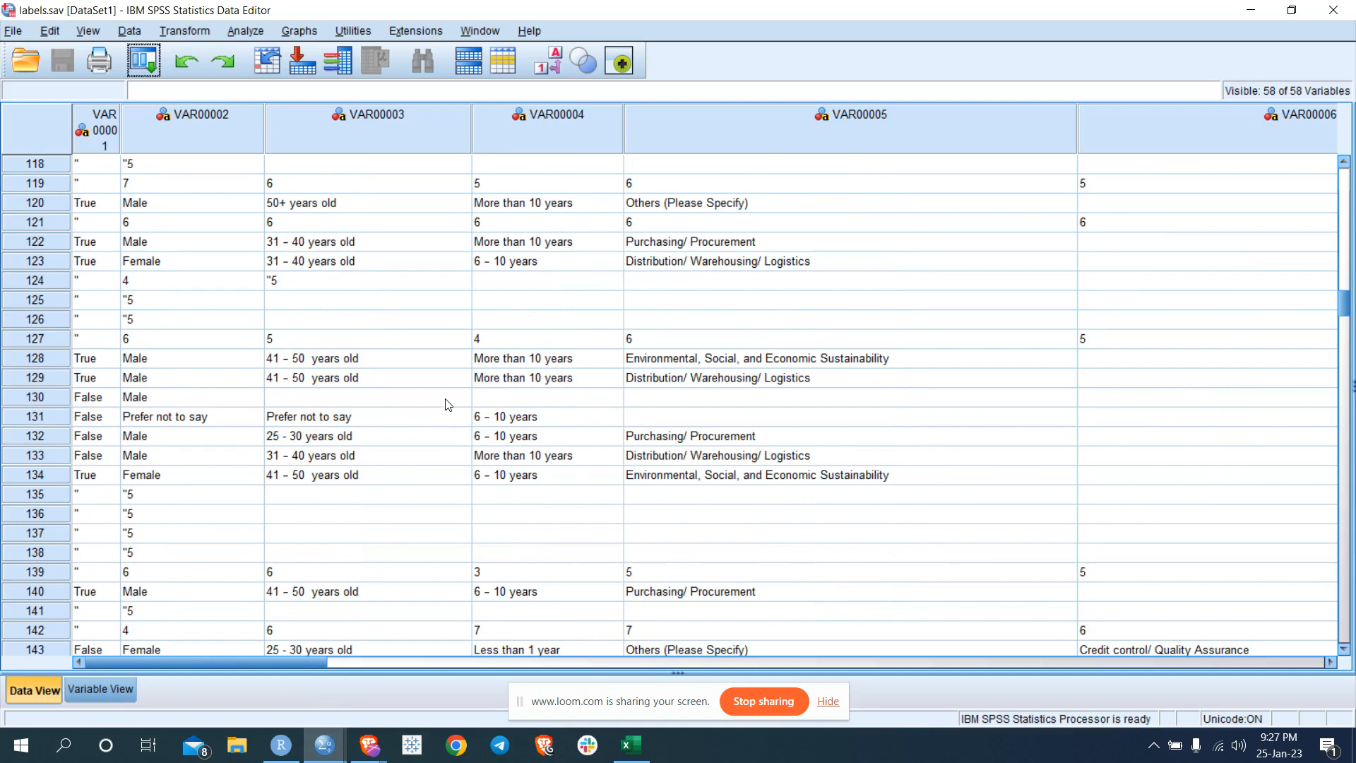
scroll(448, 403, "down", 4)
scroll(448, 401, "down", 10)
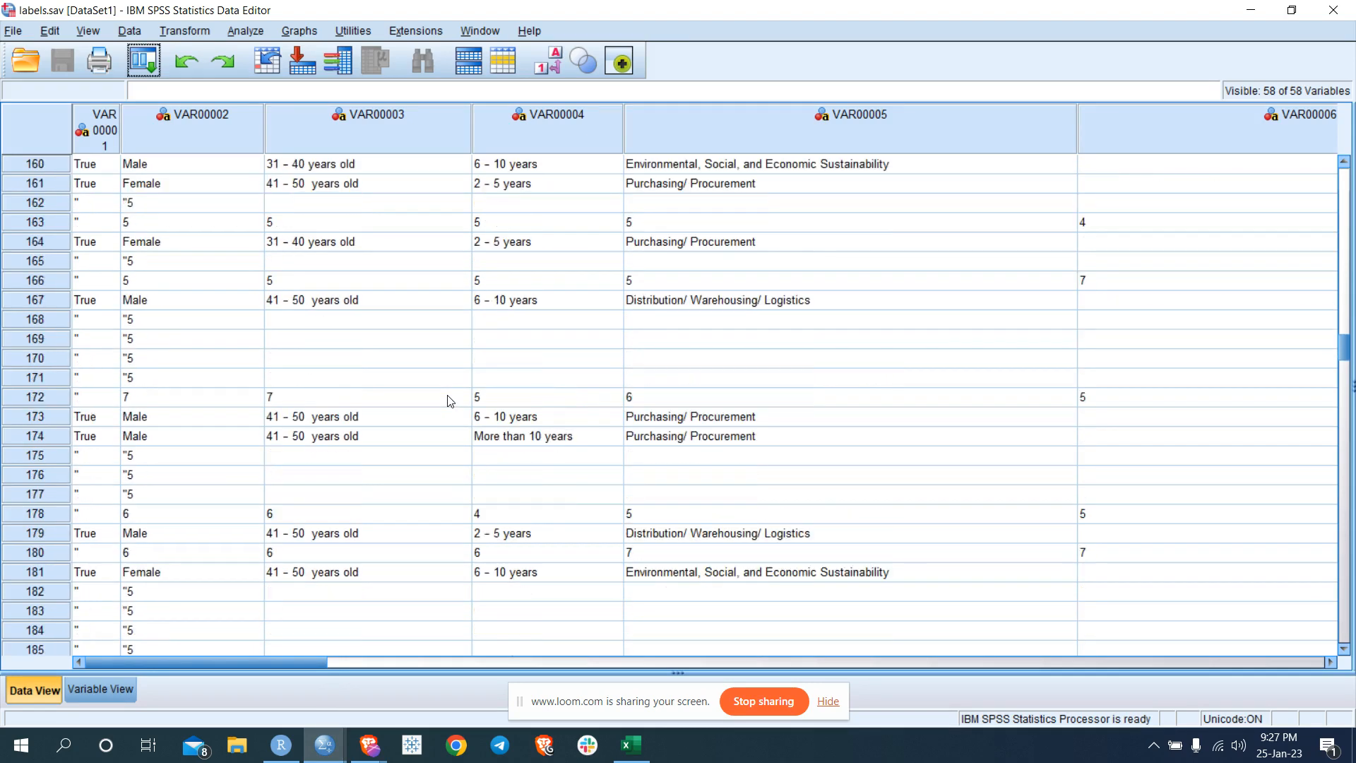
scroll(450, 401, "down", 10)
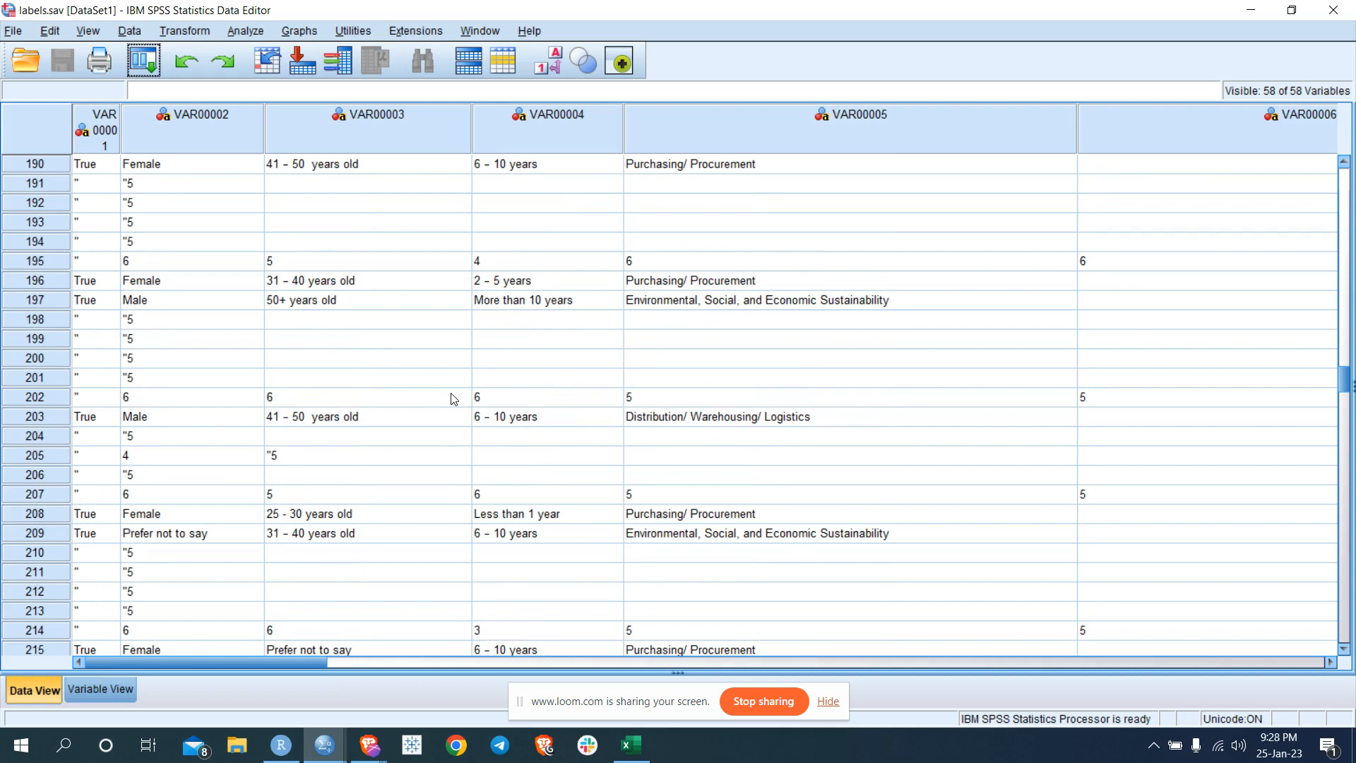
scroll(505, 387, "up", 20)
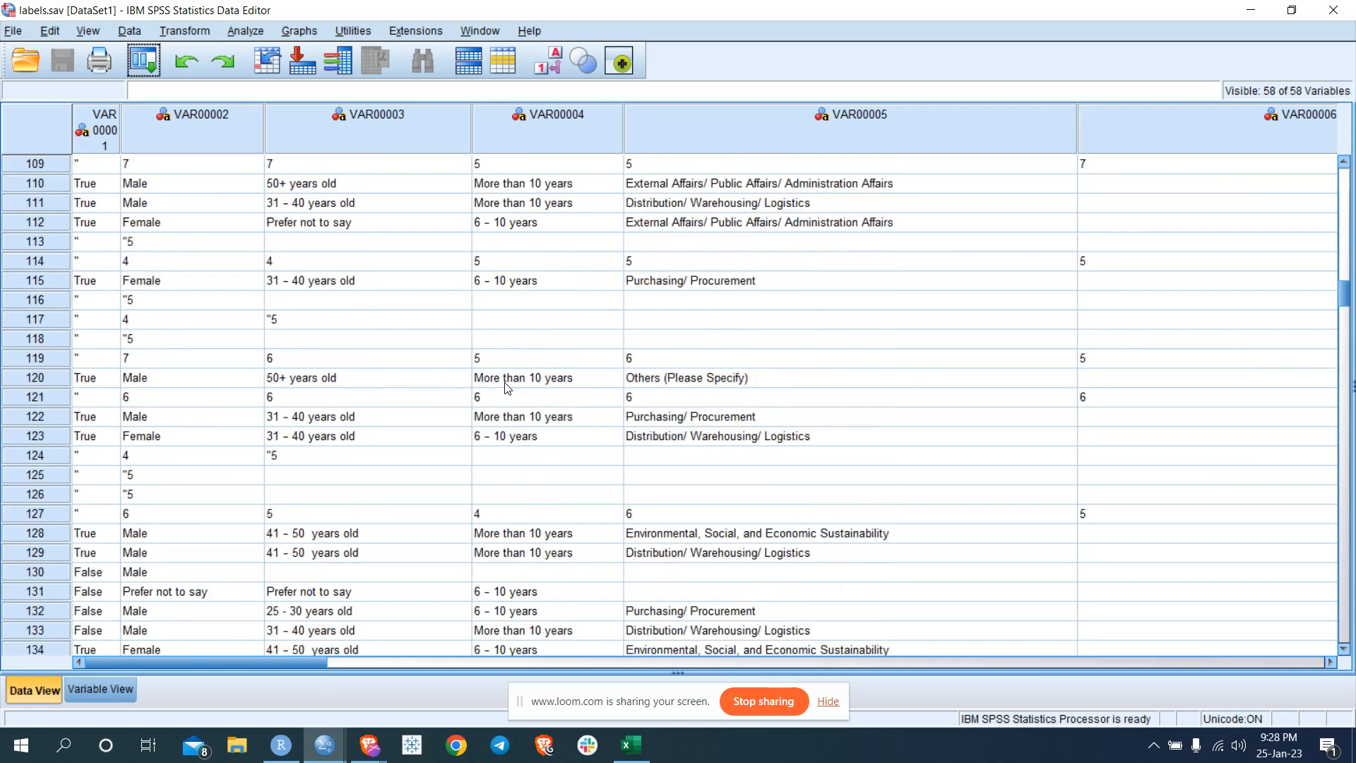
scroll(506, 387, "up", 5)
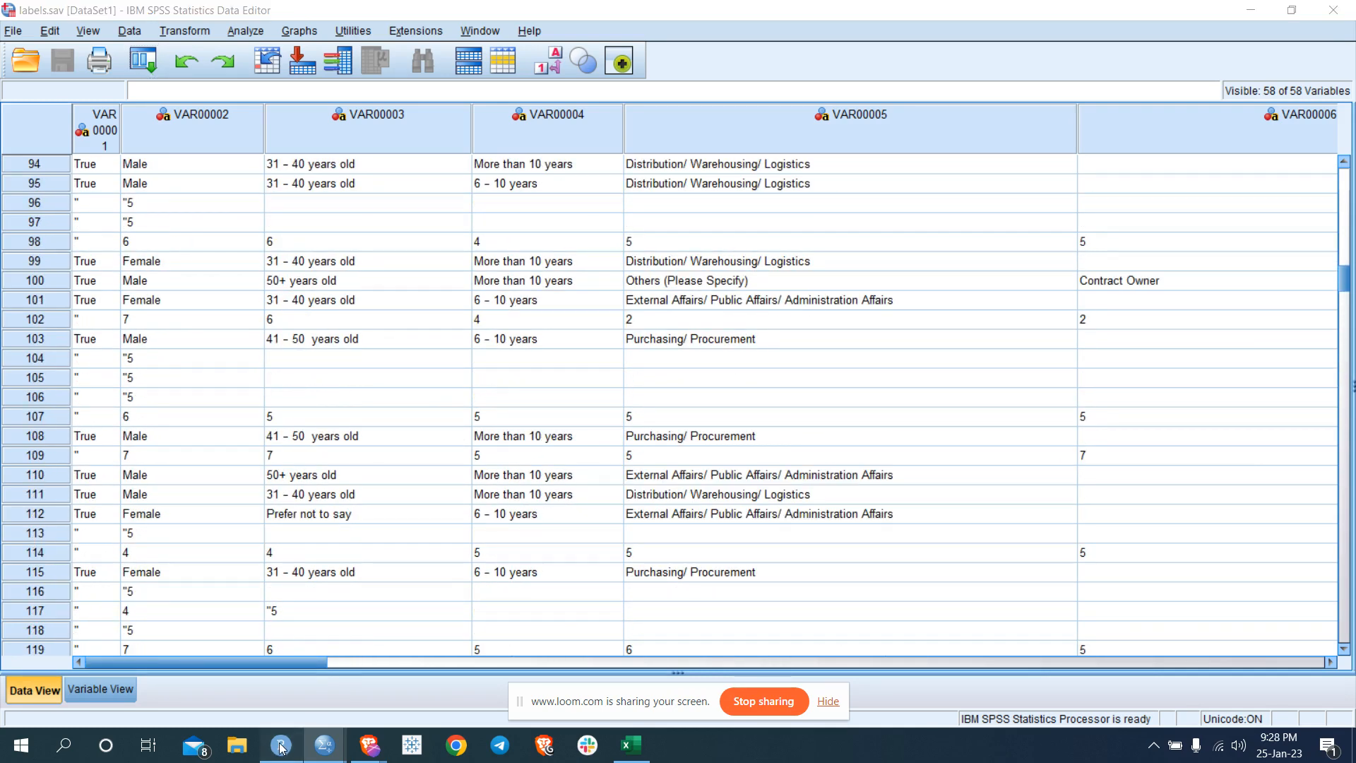
Switch to the rtospss.R script in RStudio and run the rm(list=ls()) and library(readxl) lines
left_click(280, 746)
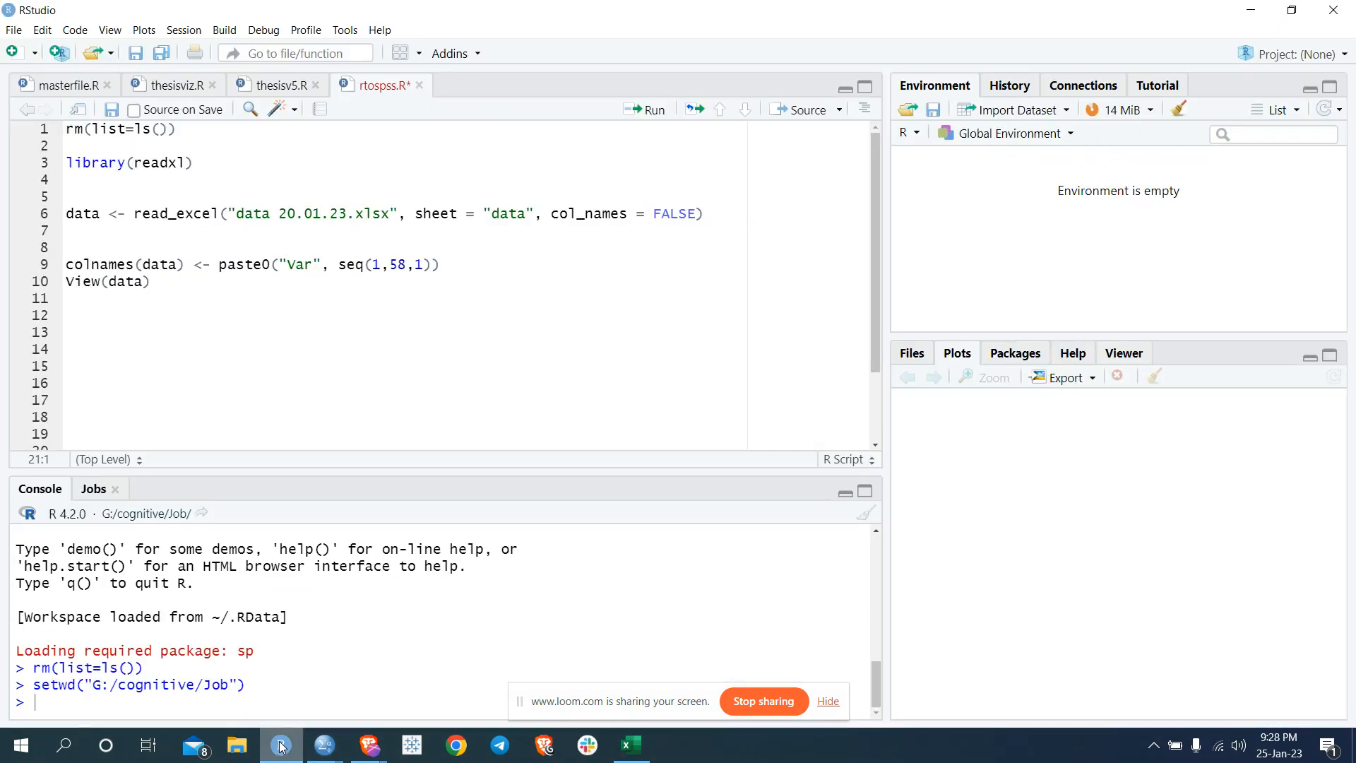
left_click(188, 132)
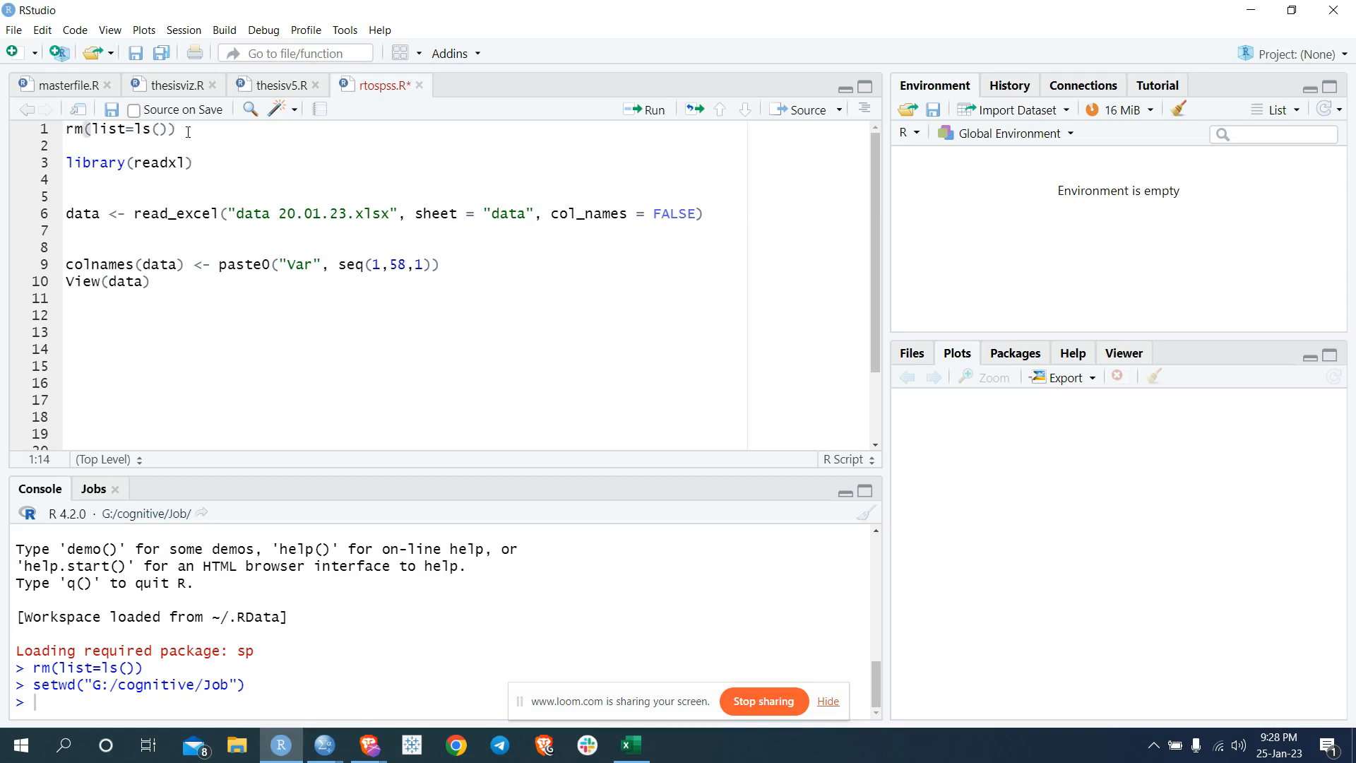
key("ctrl+Return")
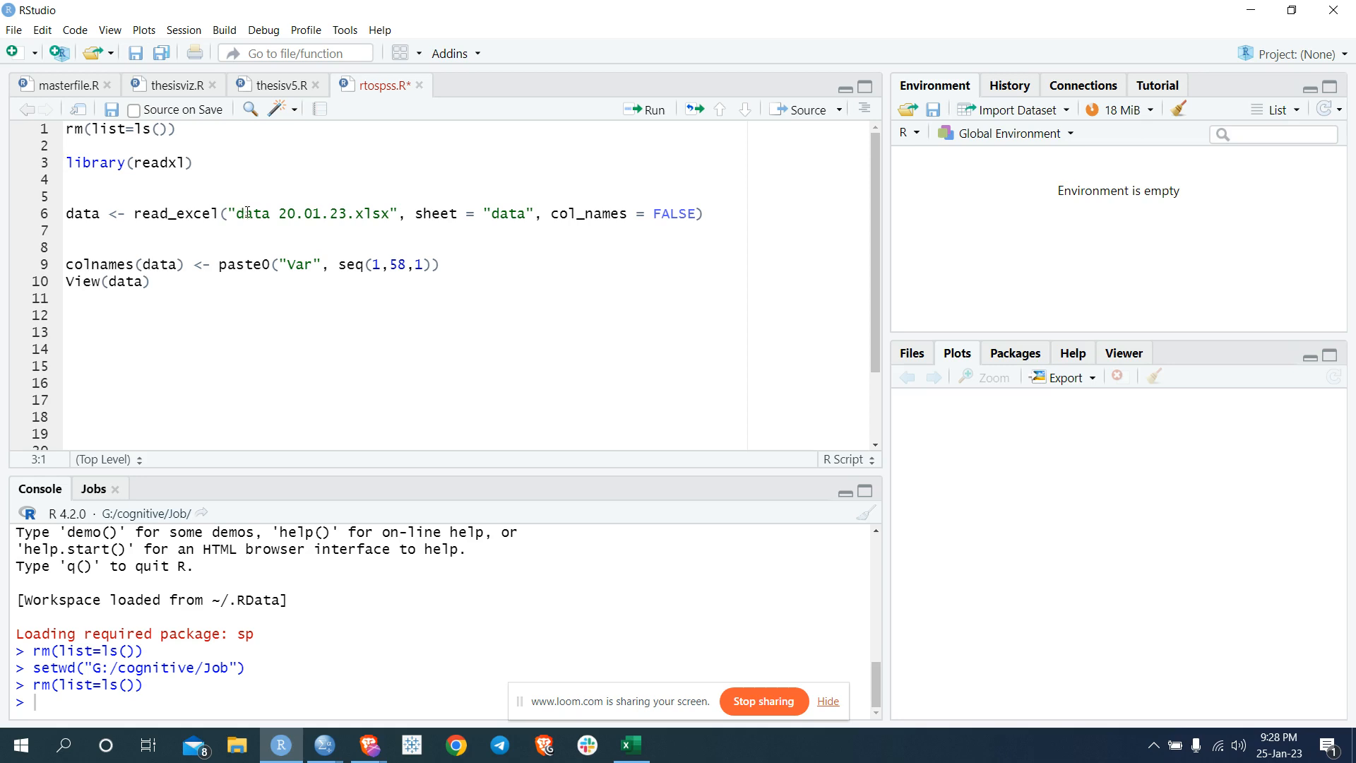
left_click(225, 162)
key("ctrl+Return")
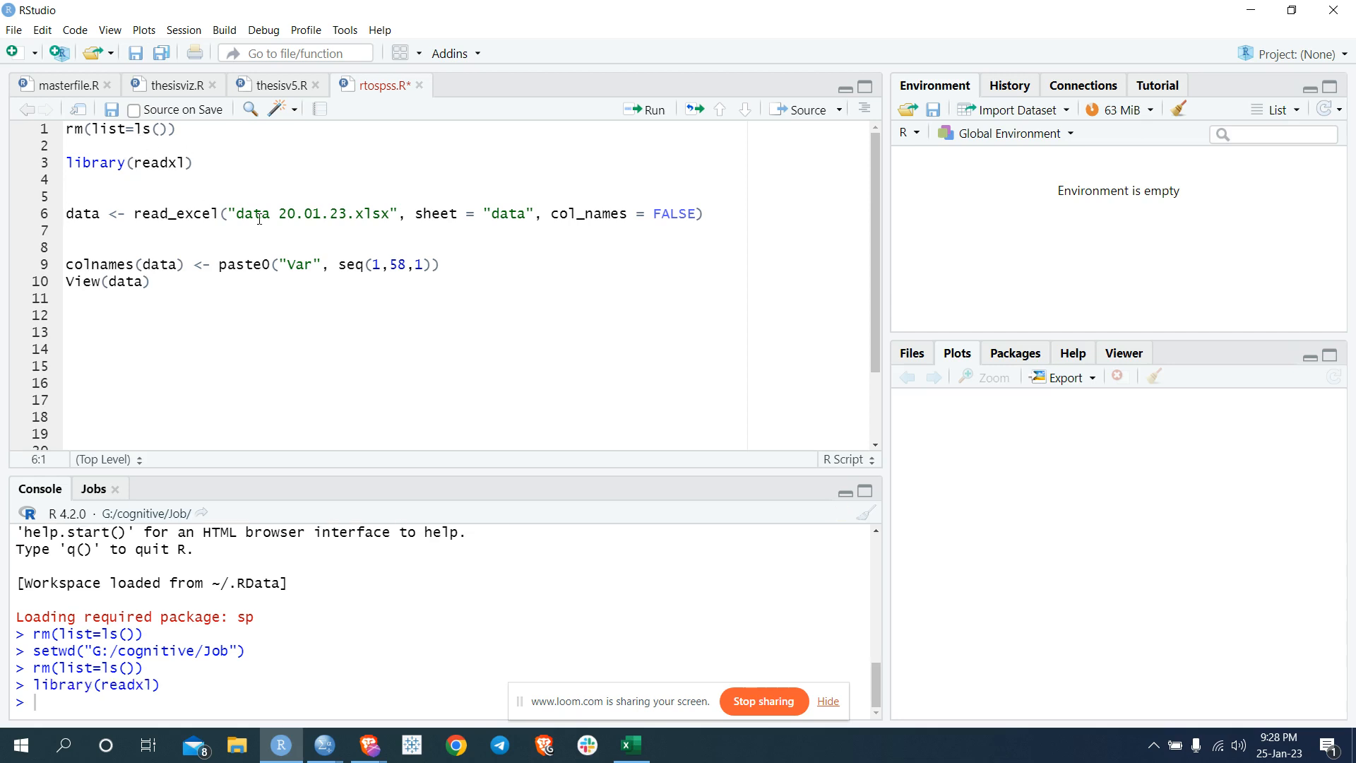
Check the sheet = "data" argument of the read_excel line against the data sheet in the Excel workbook
left_click(390, 214)
left_click(439, 213)
left_click_drag(415, 214, 500, 213)
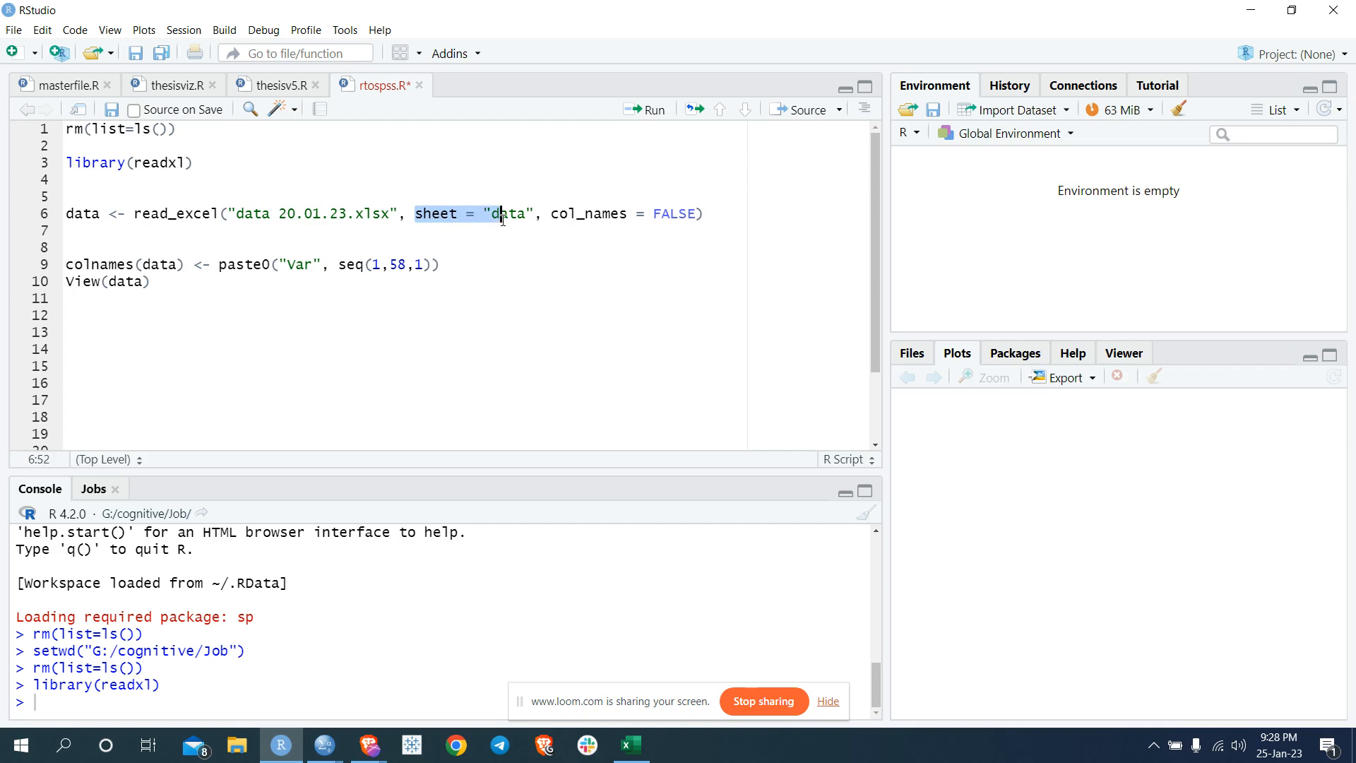
left_click(621, 747)
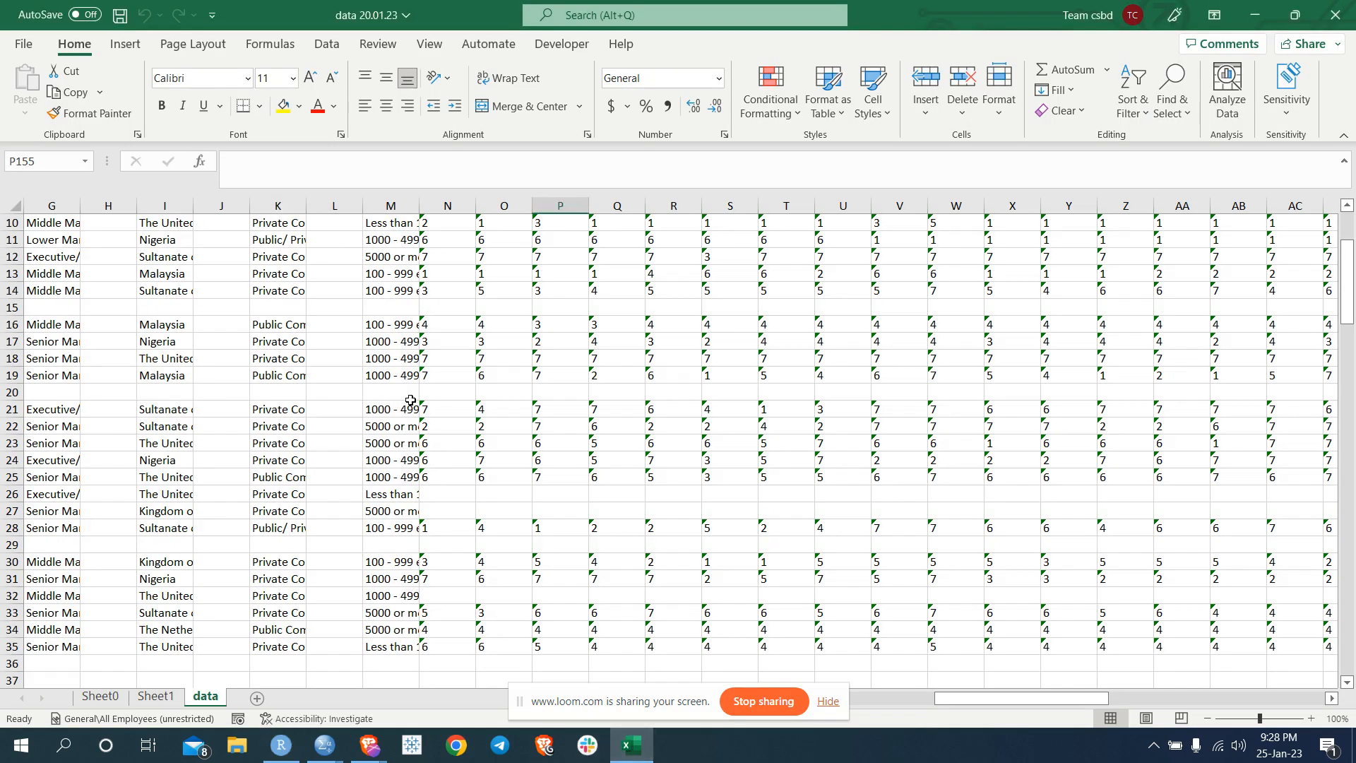
scroll(409, 397, "up", 3)
scroll(410, 397, "down", 4)
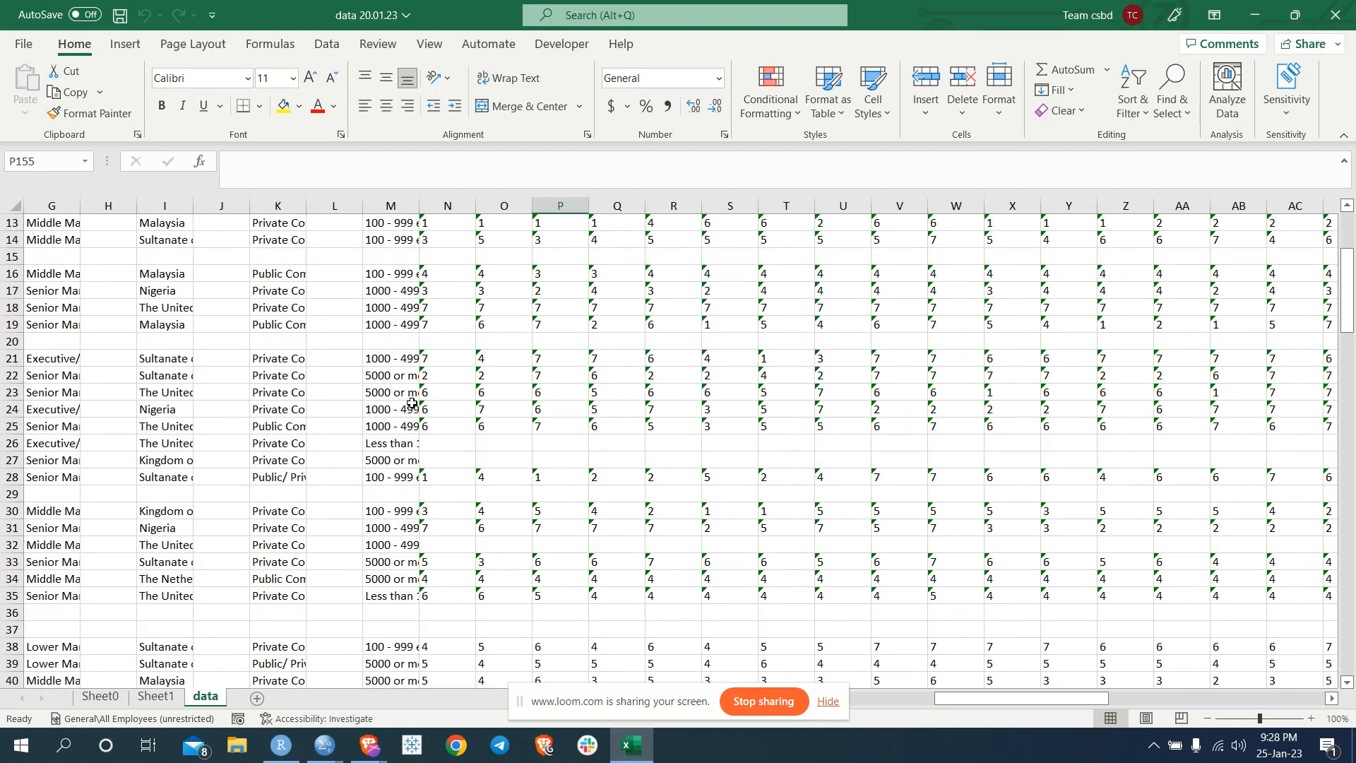
Check col_names = FALSE against the first row of the Excel data sheet, and run the read_excel line in RStudio
left_click(281, 746)
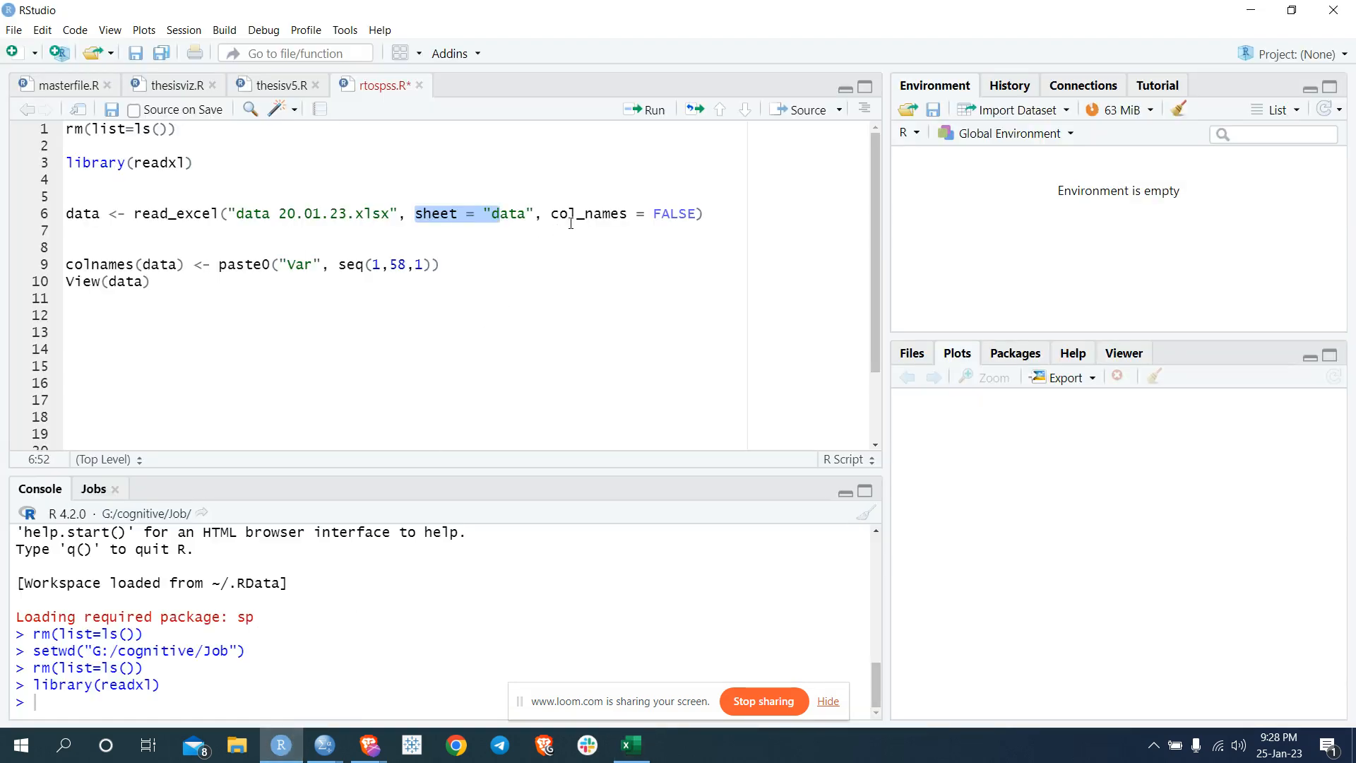
left_click(644, 212)
left_click(709, 213)
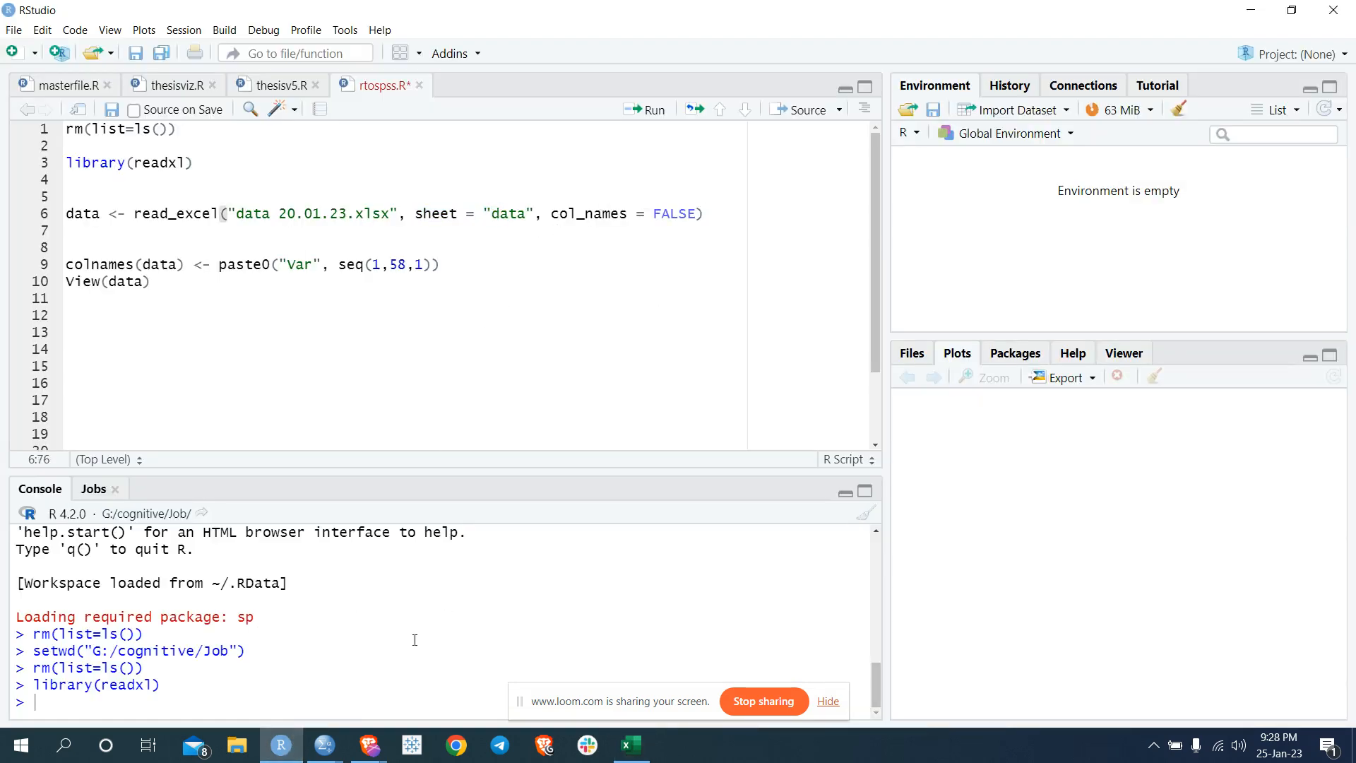
left_click(631, 745)
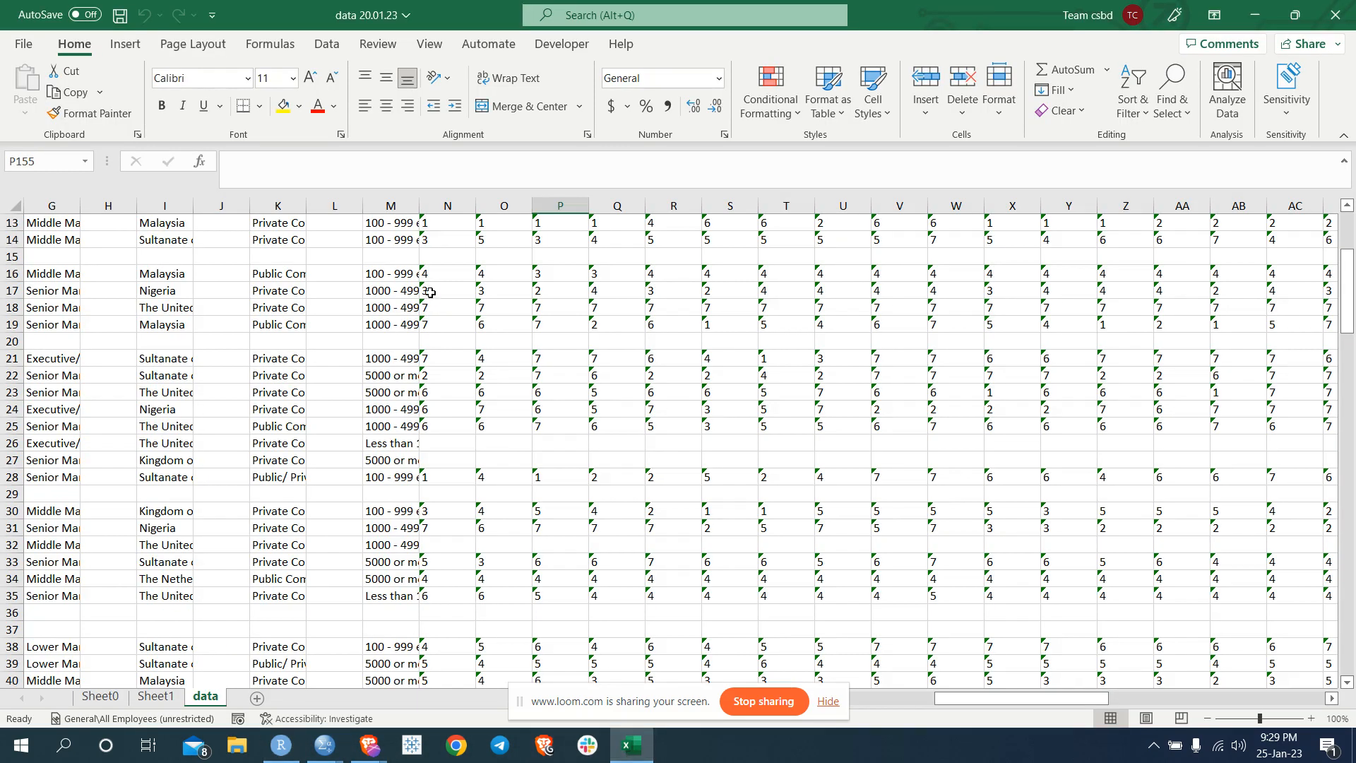
scroll(431, 292, "up", 4)
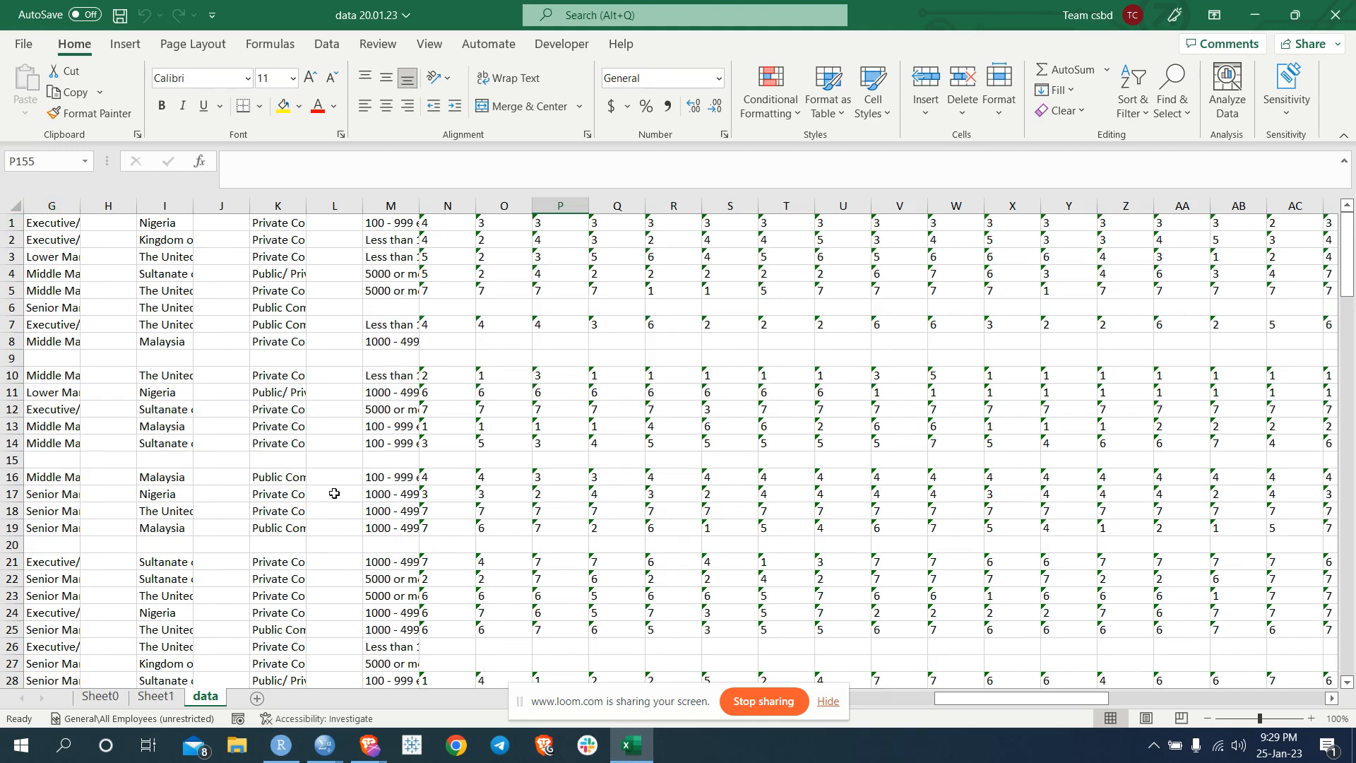
left_click(281, 746)
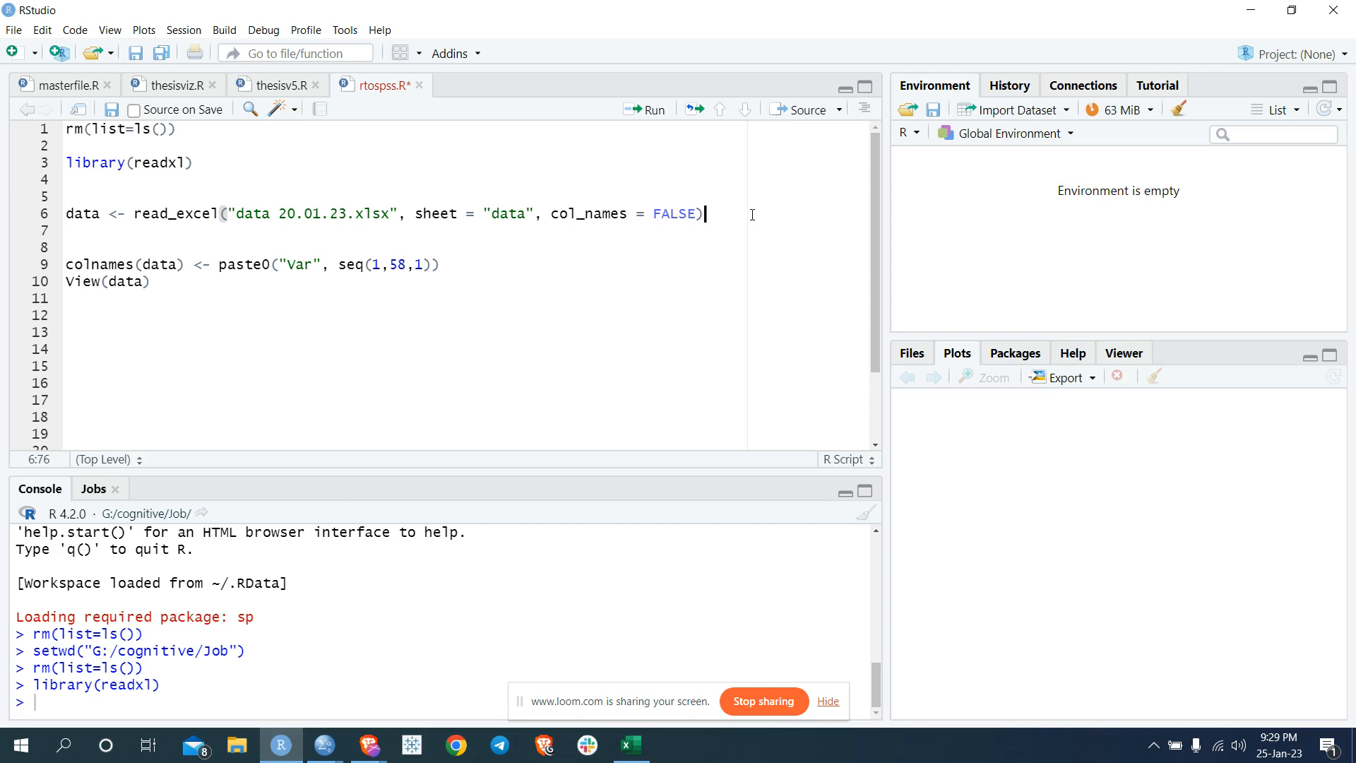
key("ctrl+Return")
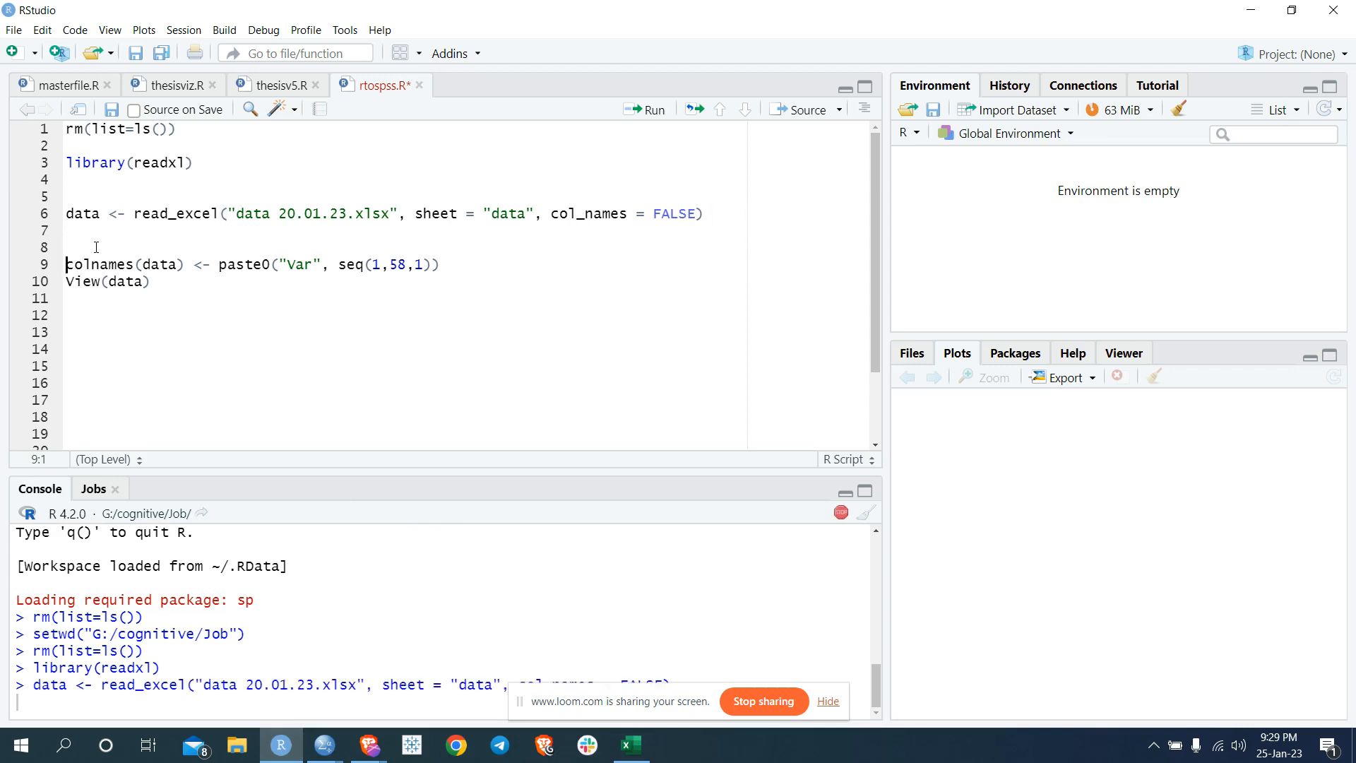
Copy the View(data) line to line 7, directly below the read_excel call, and run it
left_click_drag(151, 281, 66, 282)
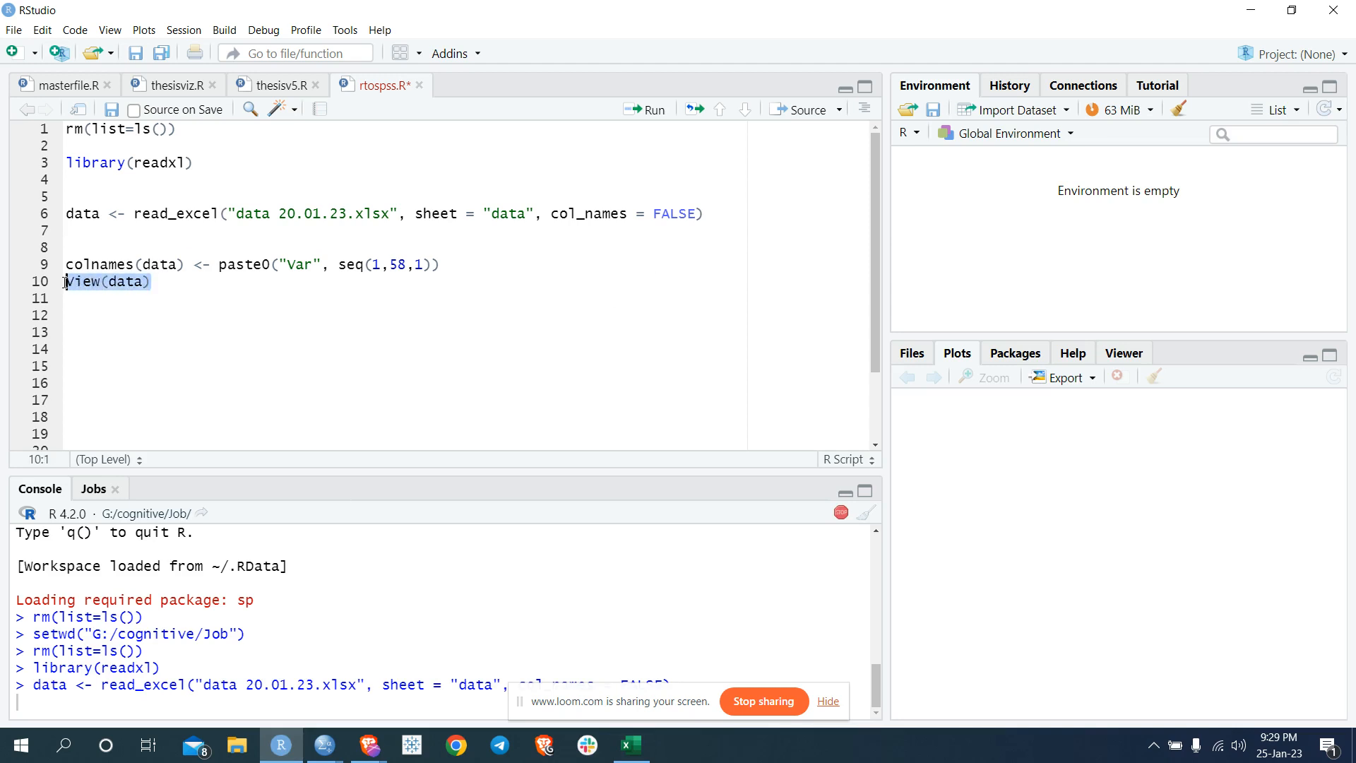
key("ctrl+c")
left_click(67, 230)
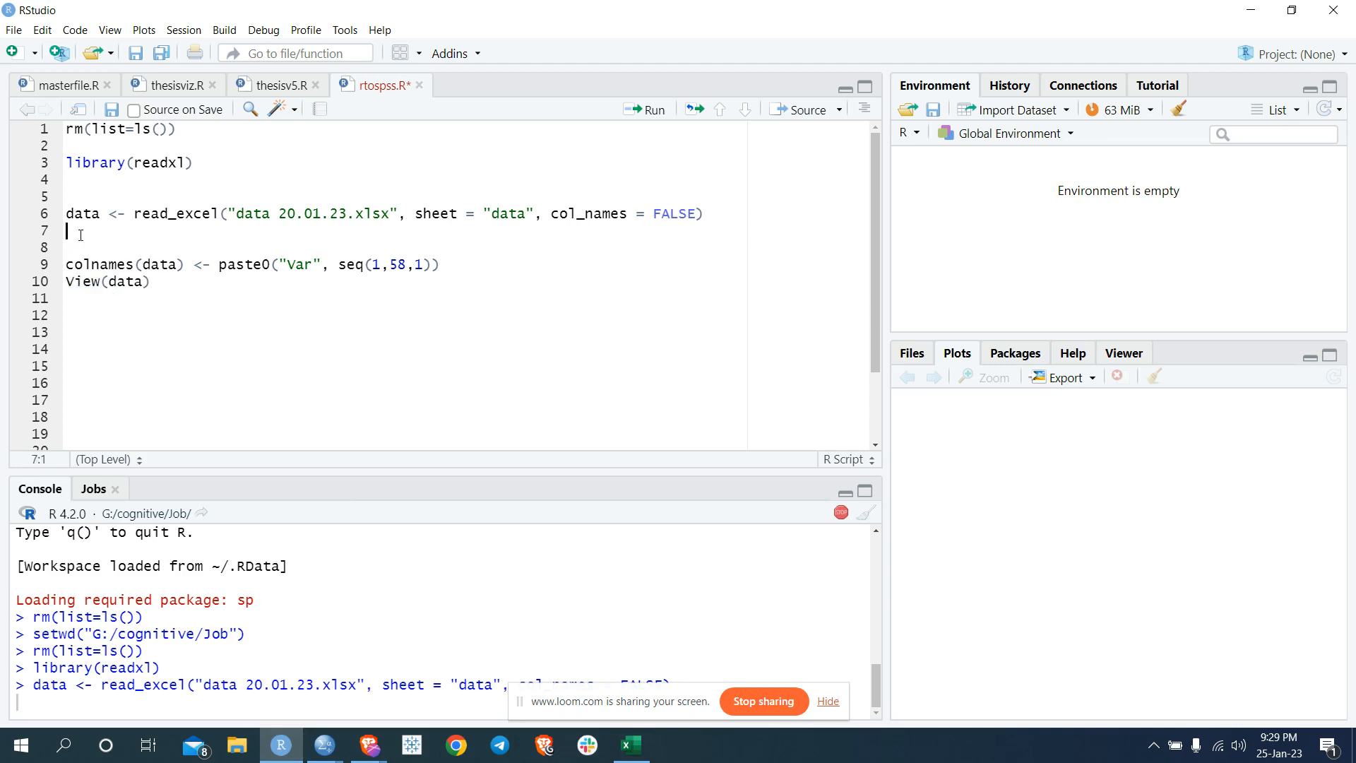
key("ctrl+v")
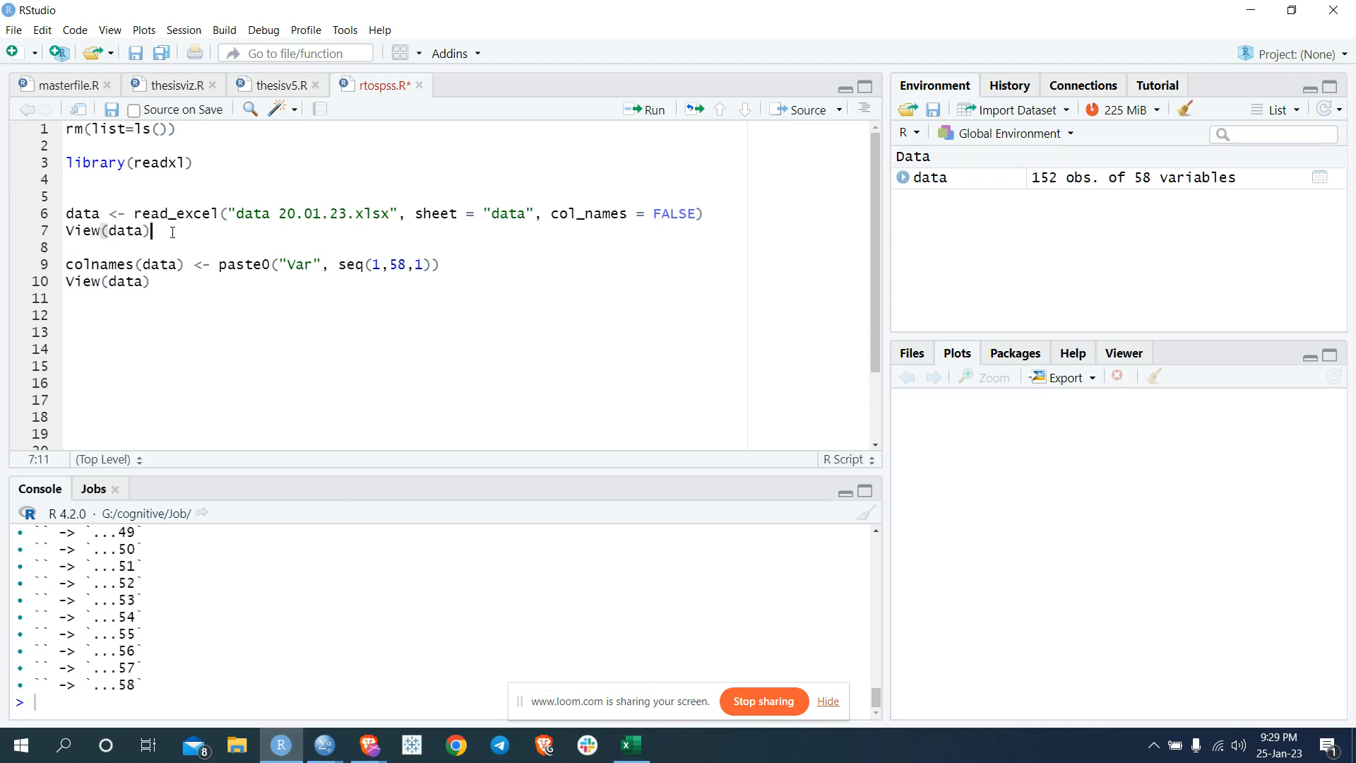
key("ctrl+Return")
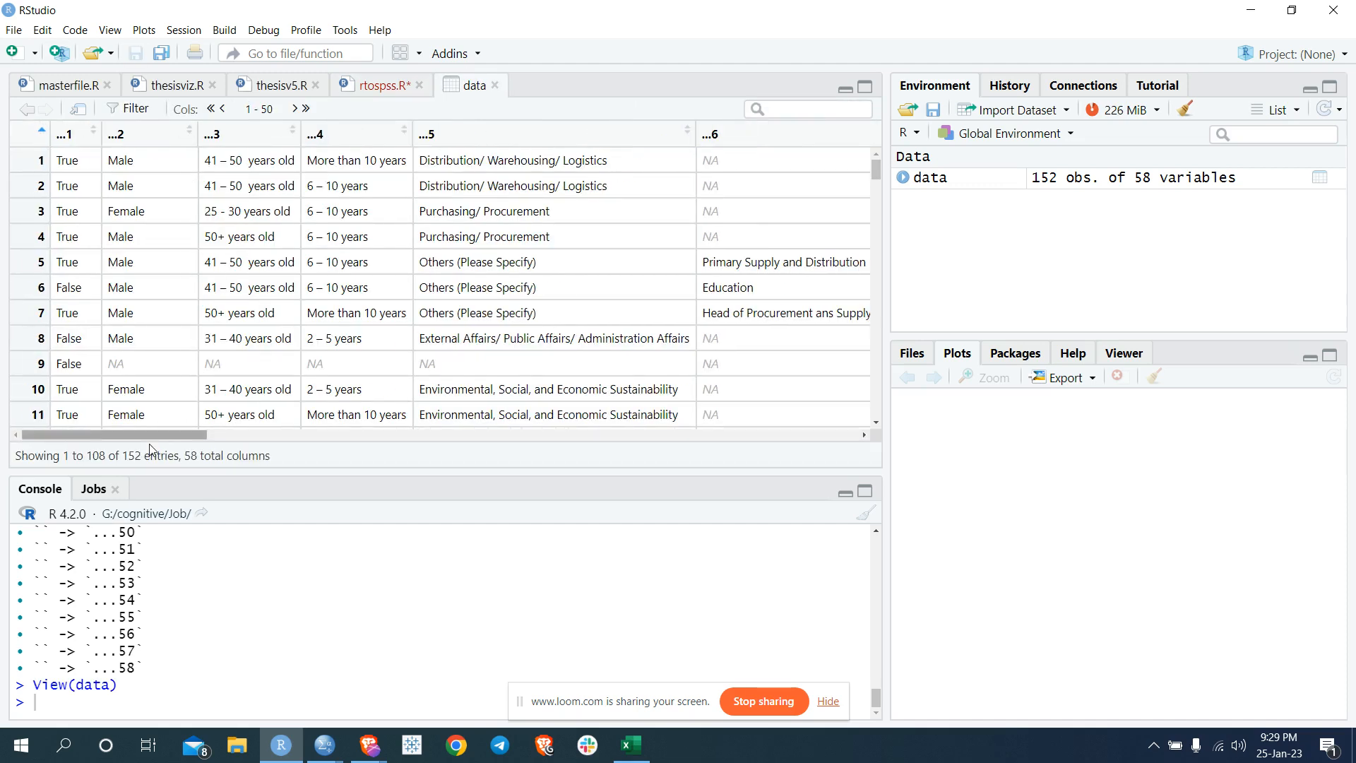
Examine the rows and column names of the imported data table in the RStudio viewer
scroll(152, 439, "down", 2)
left_click_drag(200, 437, 99, 266)
scroll(146, 199, "down", 2)
scroll(145, 200, "up", 4)
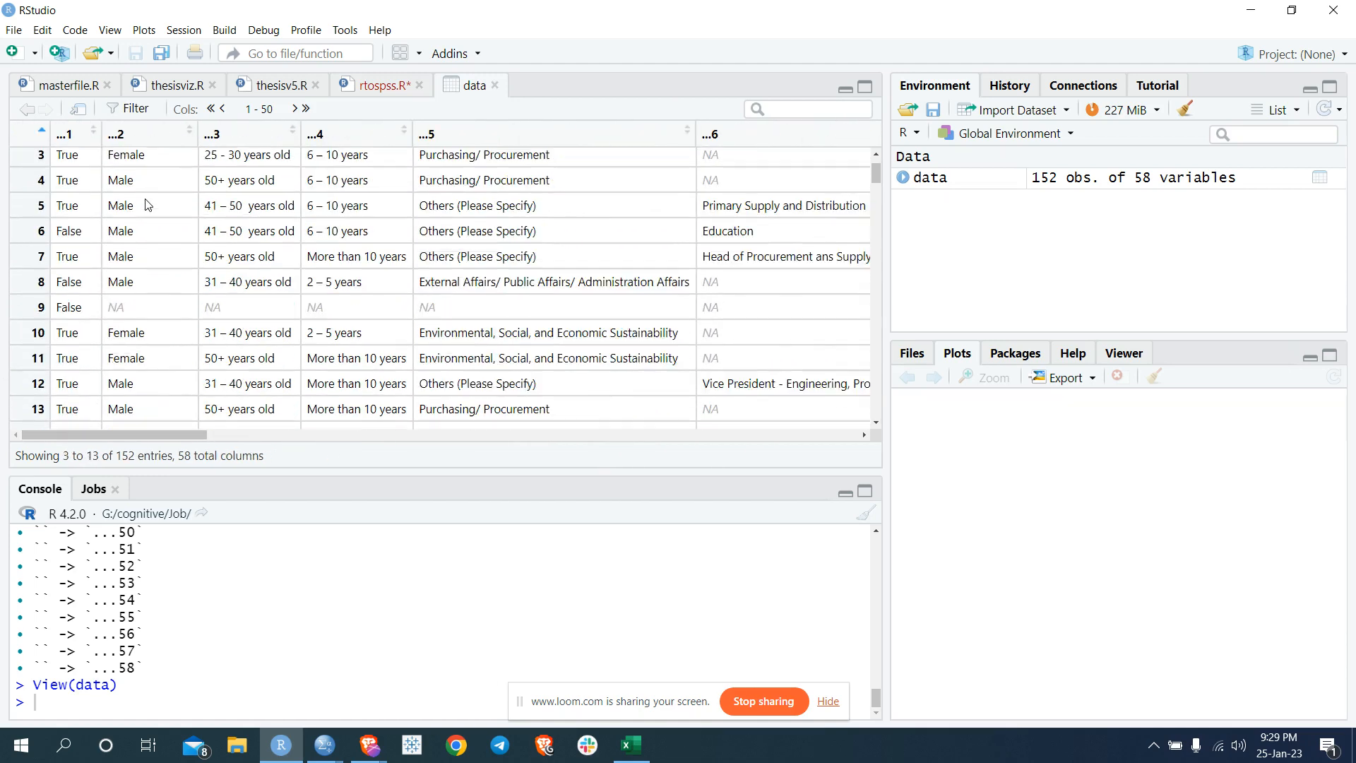
scroll(146, 205, "up", 1)
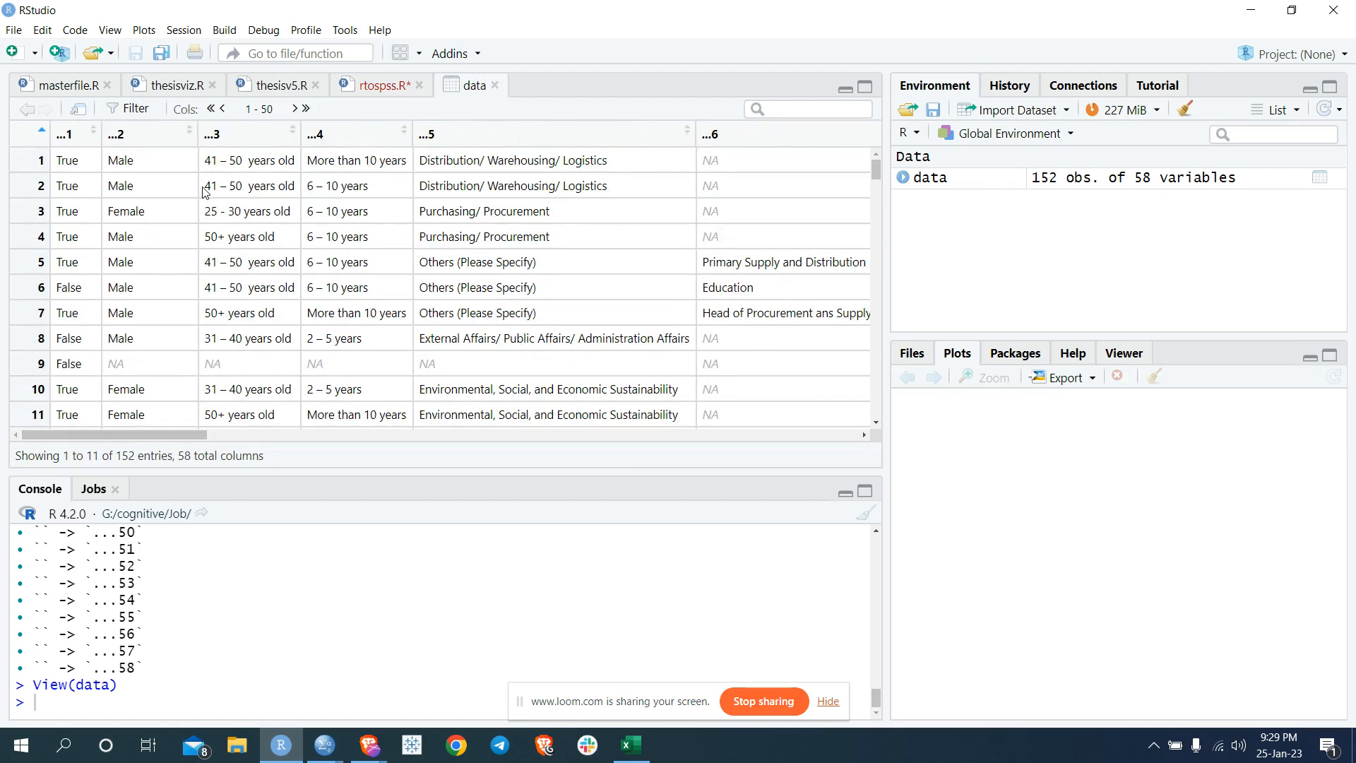
left_click(376, 85)
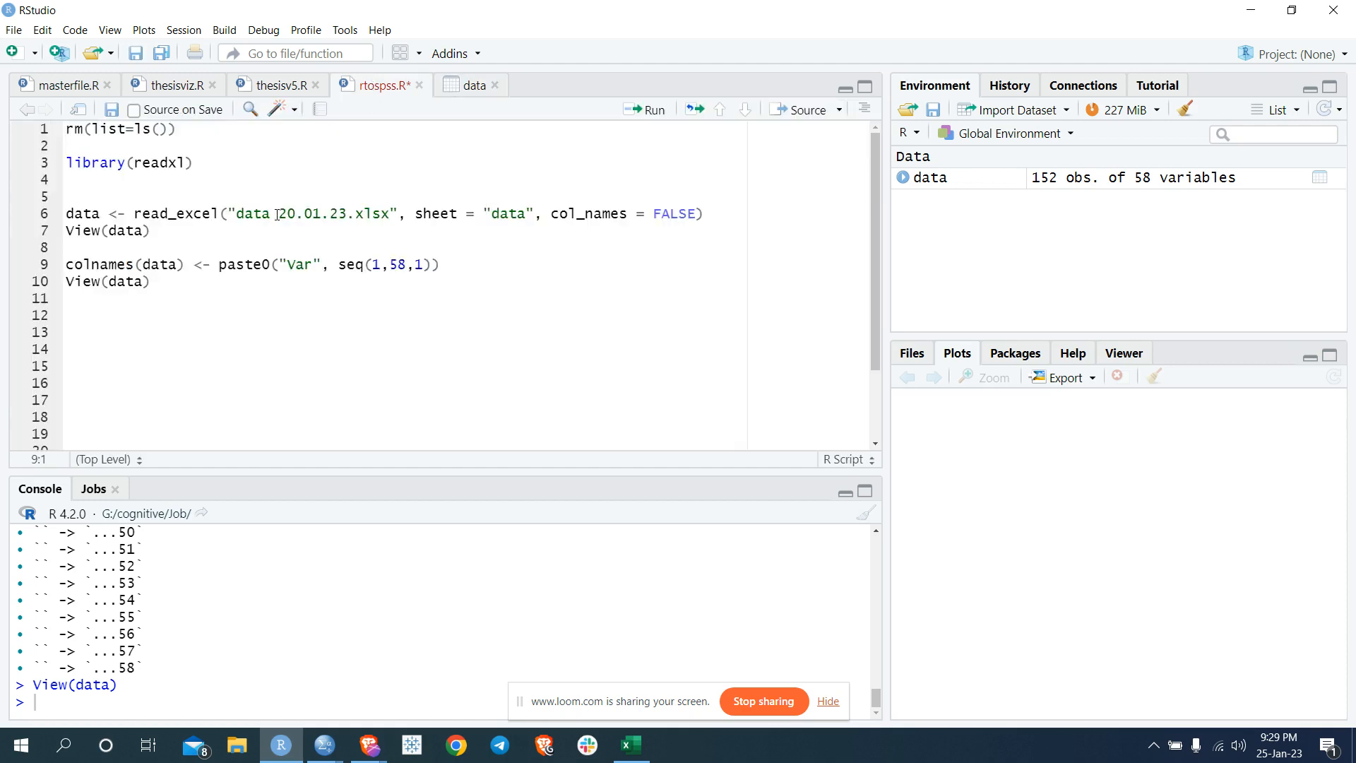
left_click(464, 88)
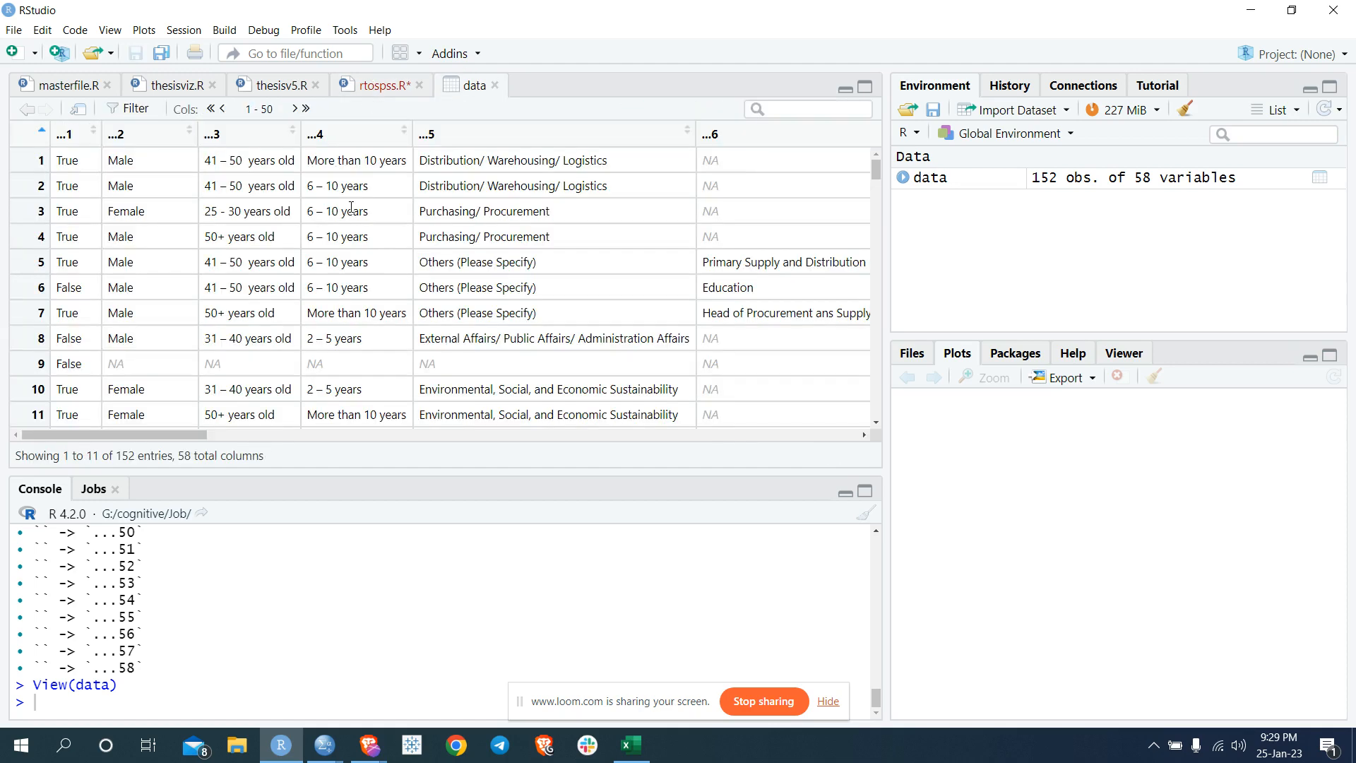
Return to the rtospss.R script and delete blank lines above library("haven") to bring it up to line 14
left_click(375, 86)
left_click(115, 400)
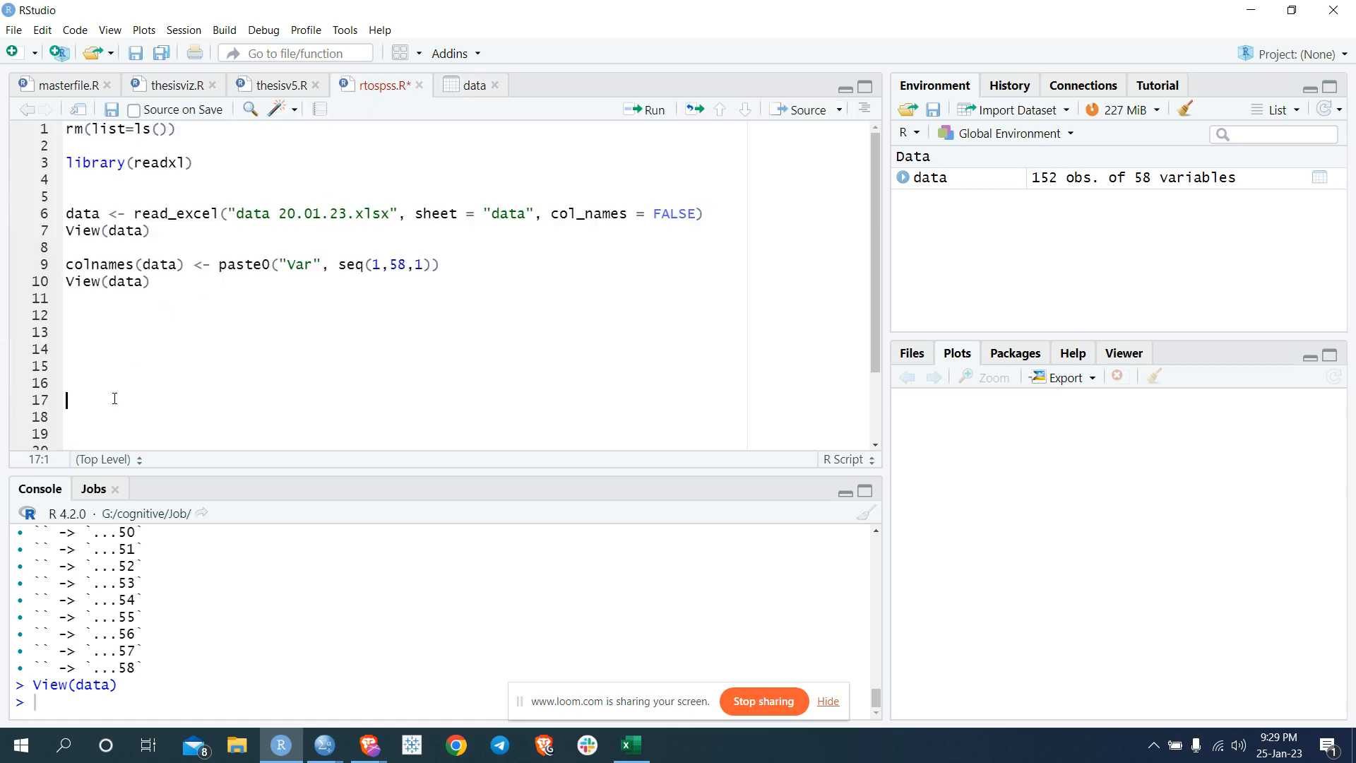
key("BackSpace")
key("BackSpace")
key("BackSpace")
key("BackSpace")
key("BackSpace")
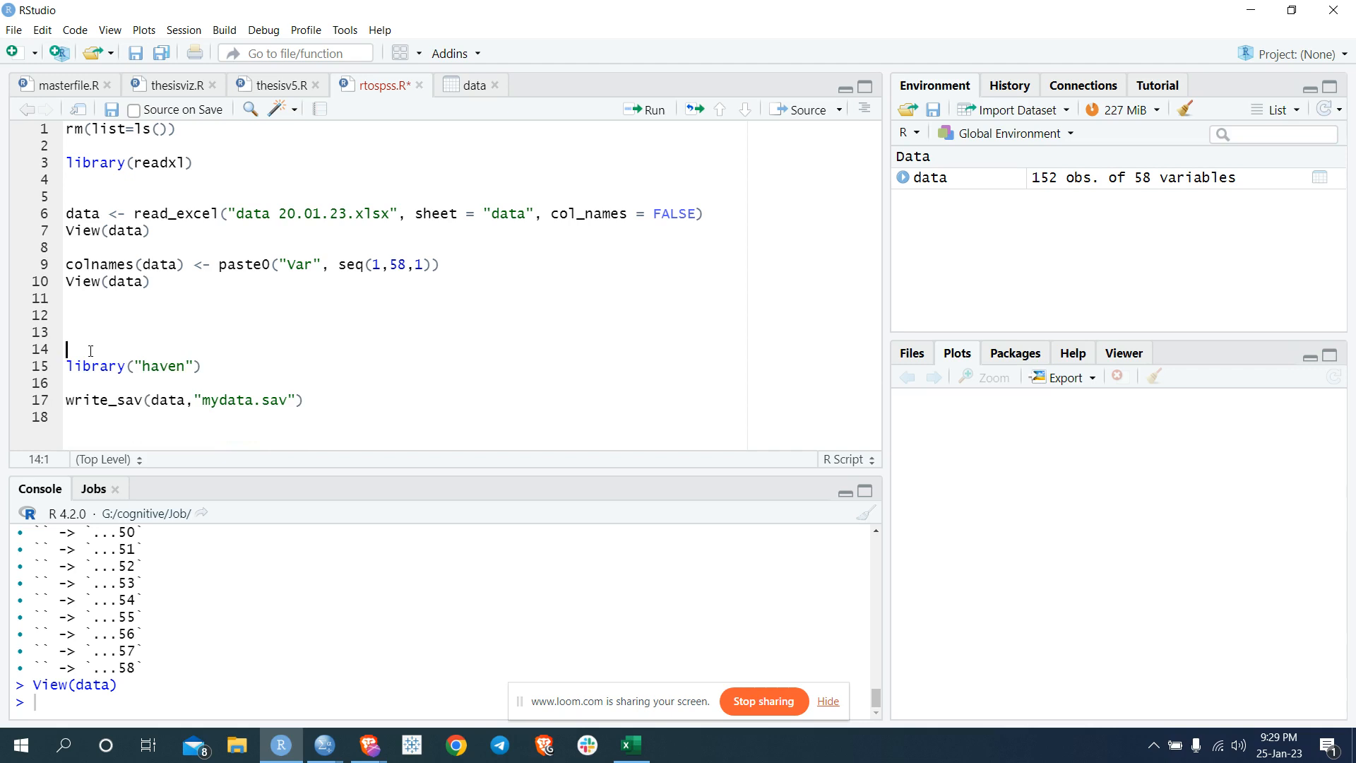
key("BackSpace")
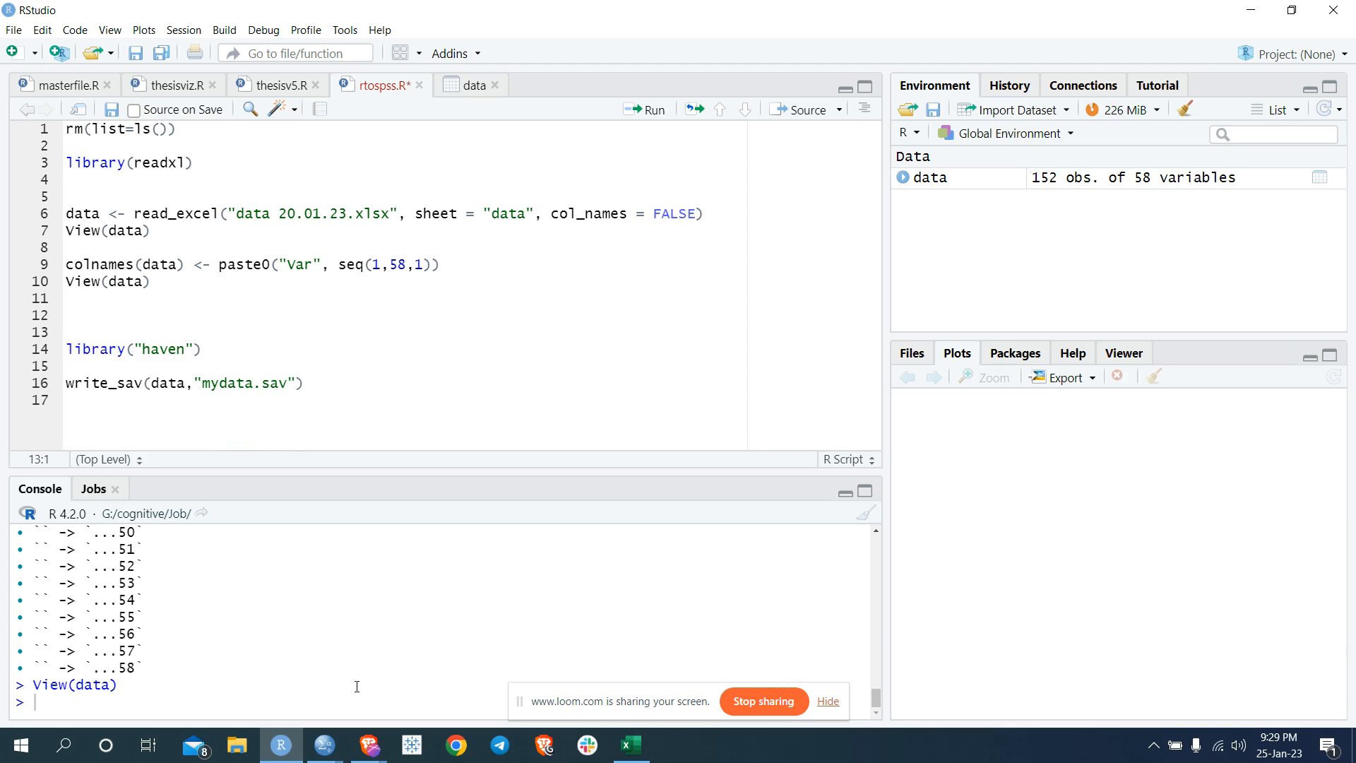
Switch to the Brave browser and examine the DuckDuckGo results for "r to spss convert in r"
mouse_move(380, 739)
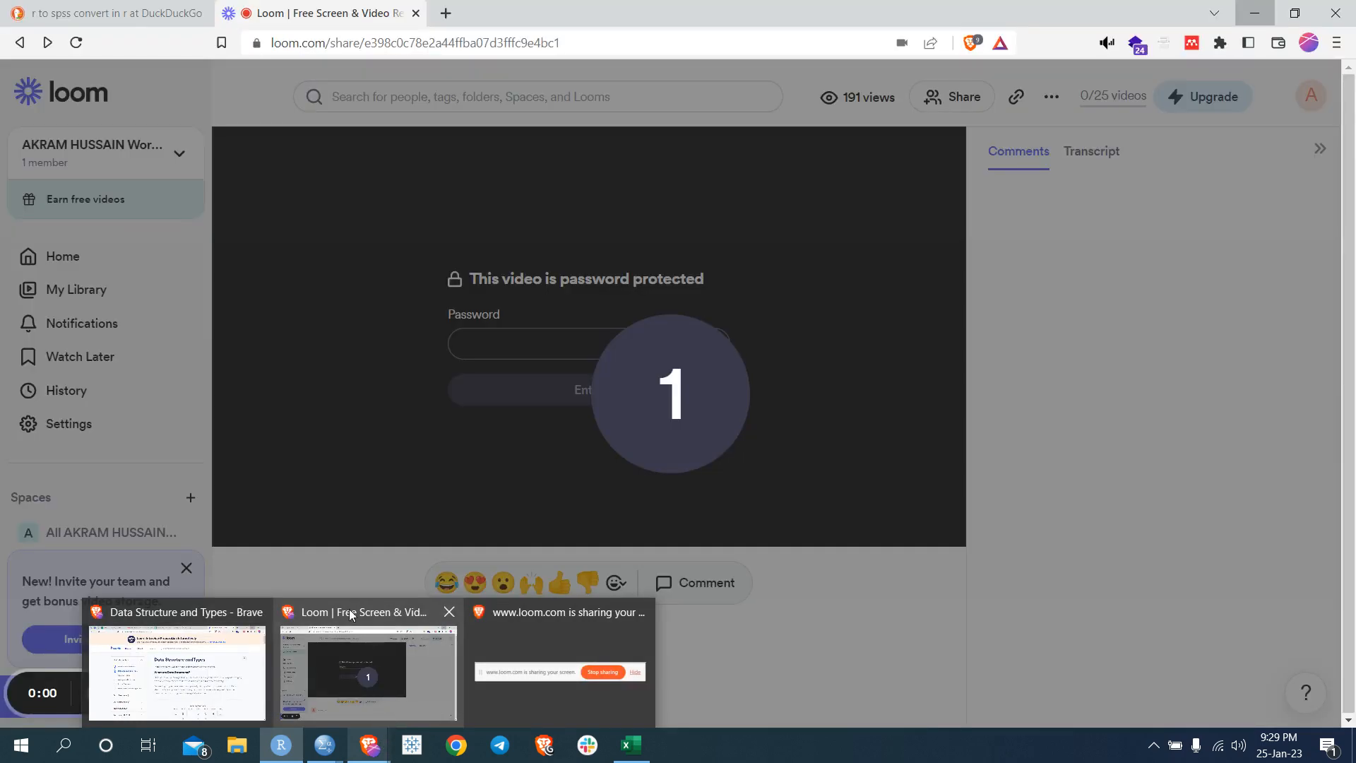
left_click(351, 615)
left_click(113, 13)
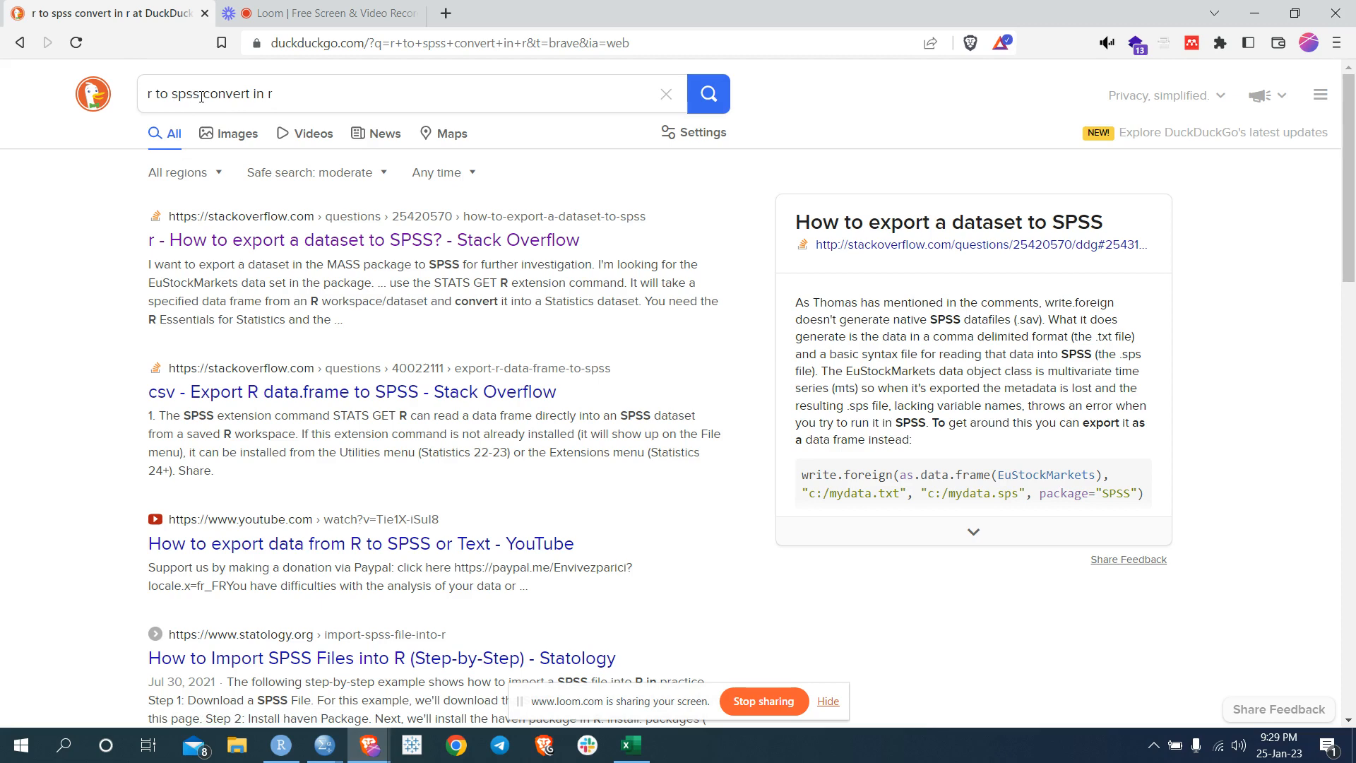
scroll(282, 226, "down", 2)
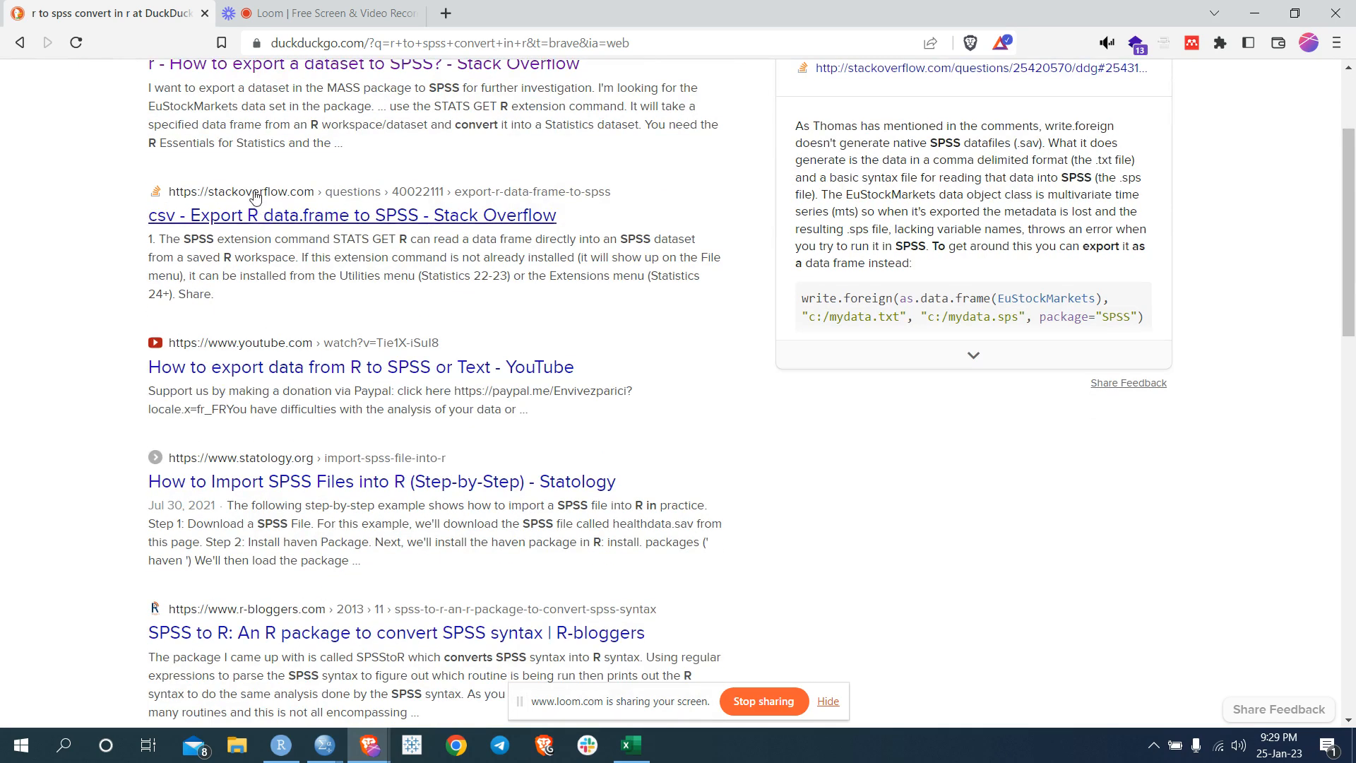
scroll(254, 519, "down", 2)
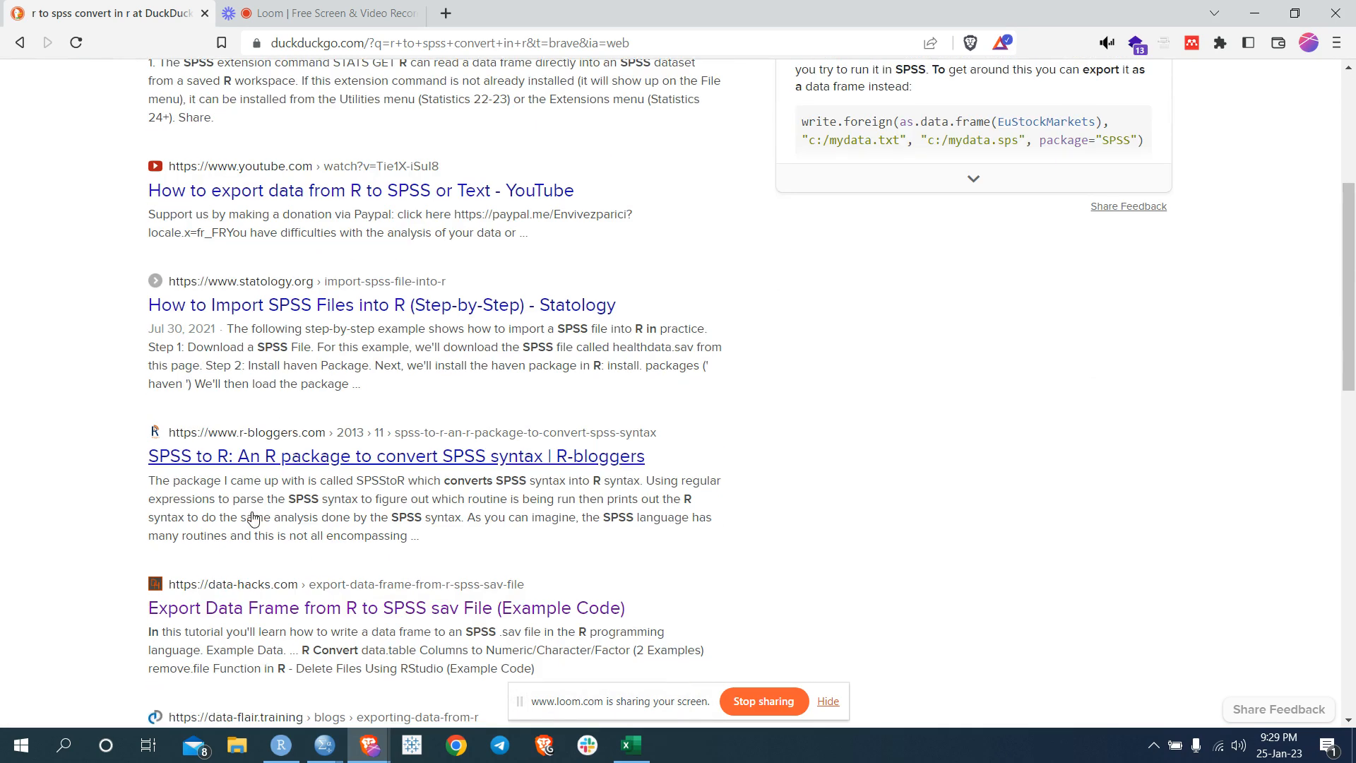
scroll(304, 367, "down", 1)
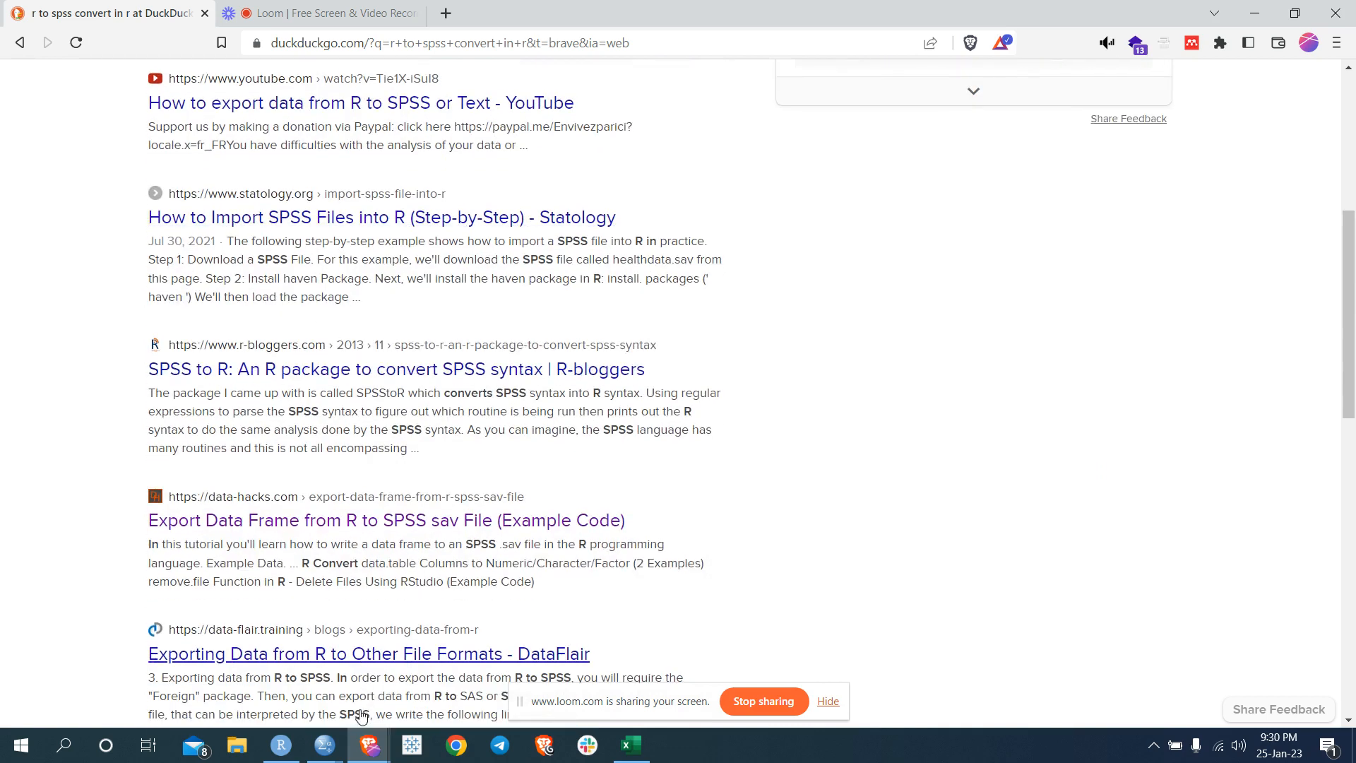
Return to the rtospss.R script in RStudio and load the haven package by running the library("haven") line
left_click(281, 744)
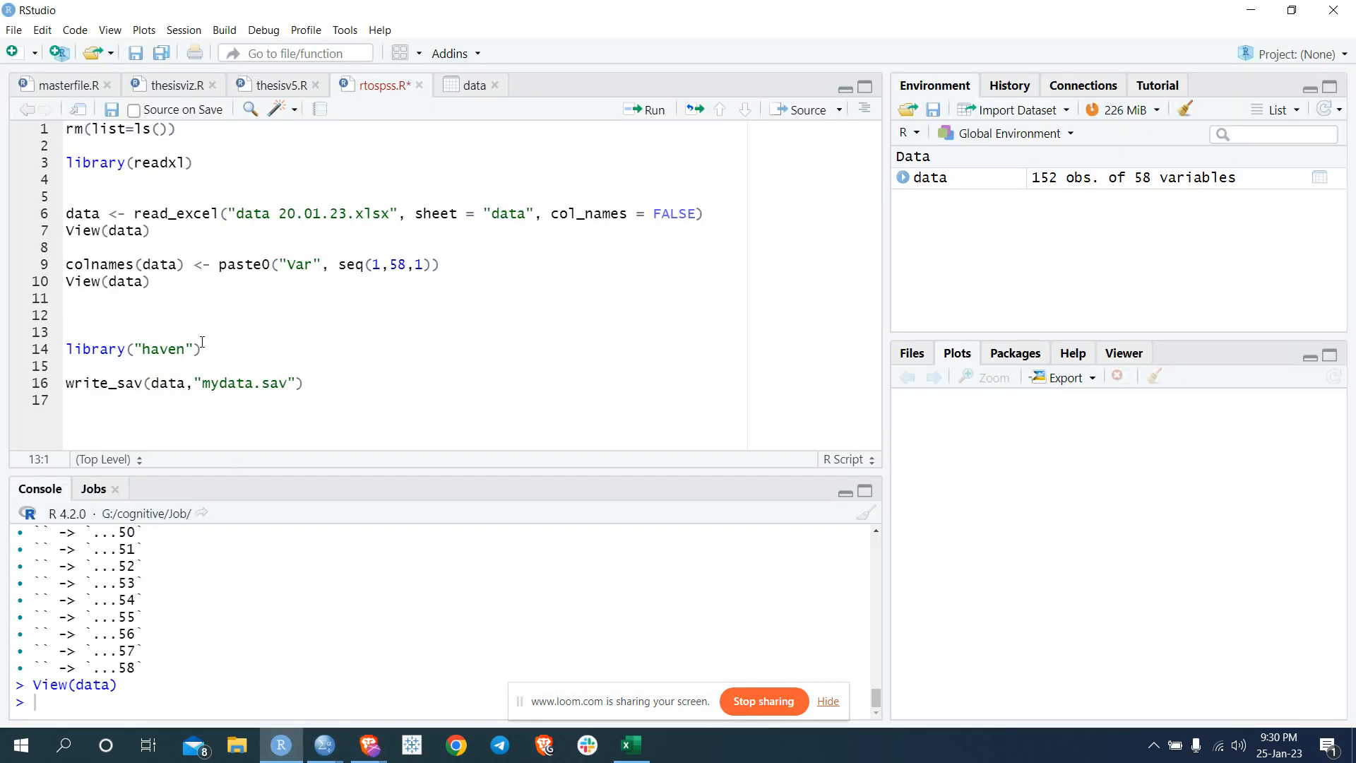
left_click_drag(316, 385, 63, 349)
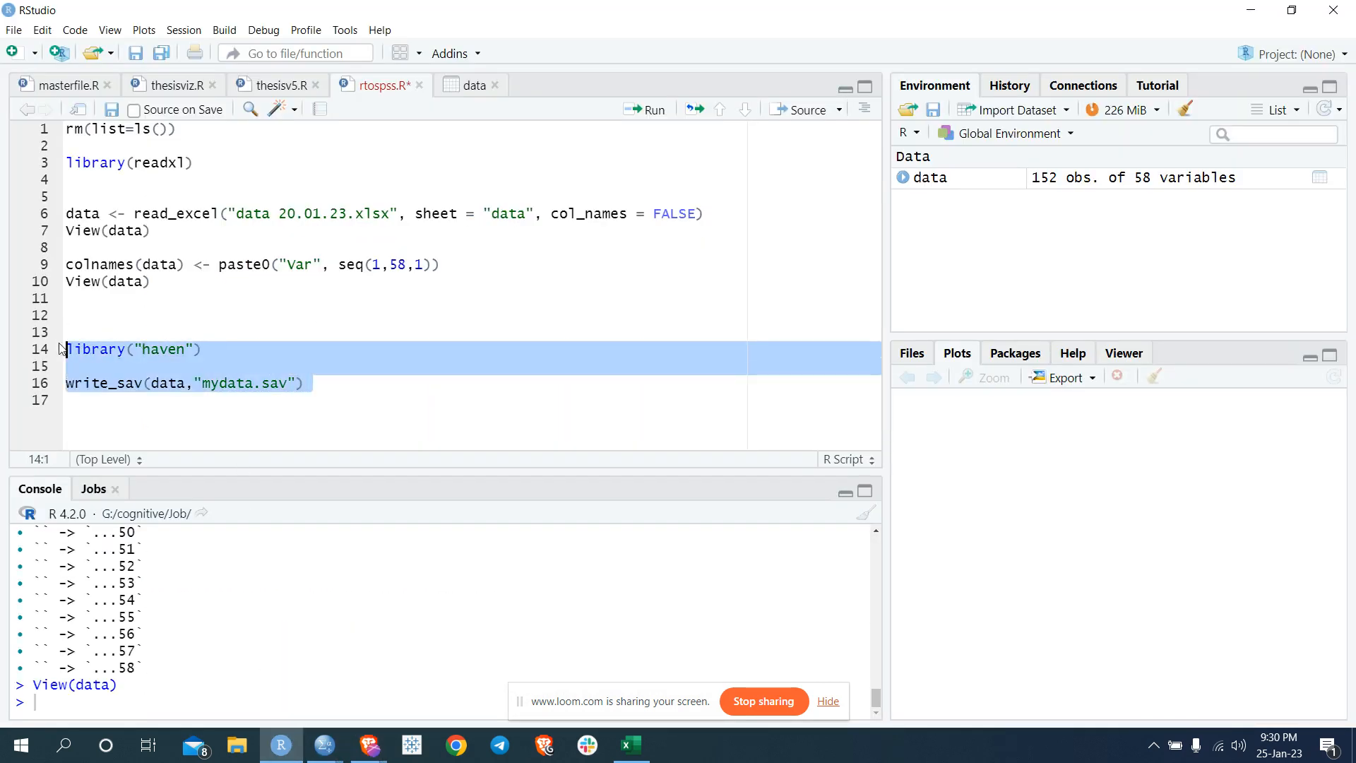
left_click(111, 320)
left_click_drag(204, 349, 67, 349)
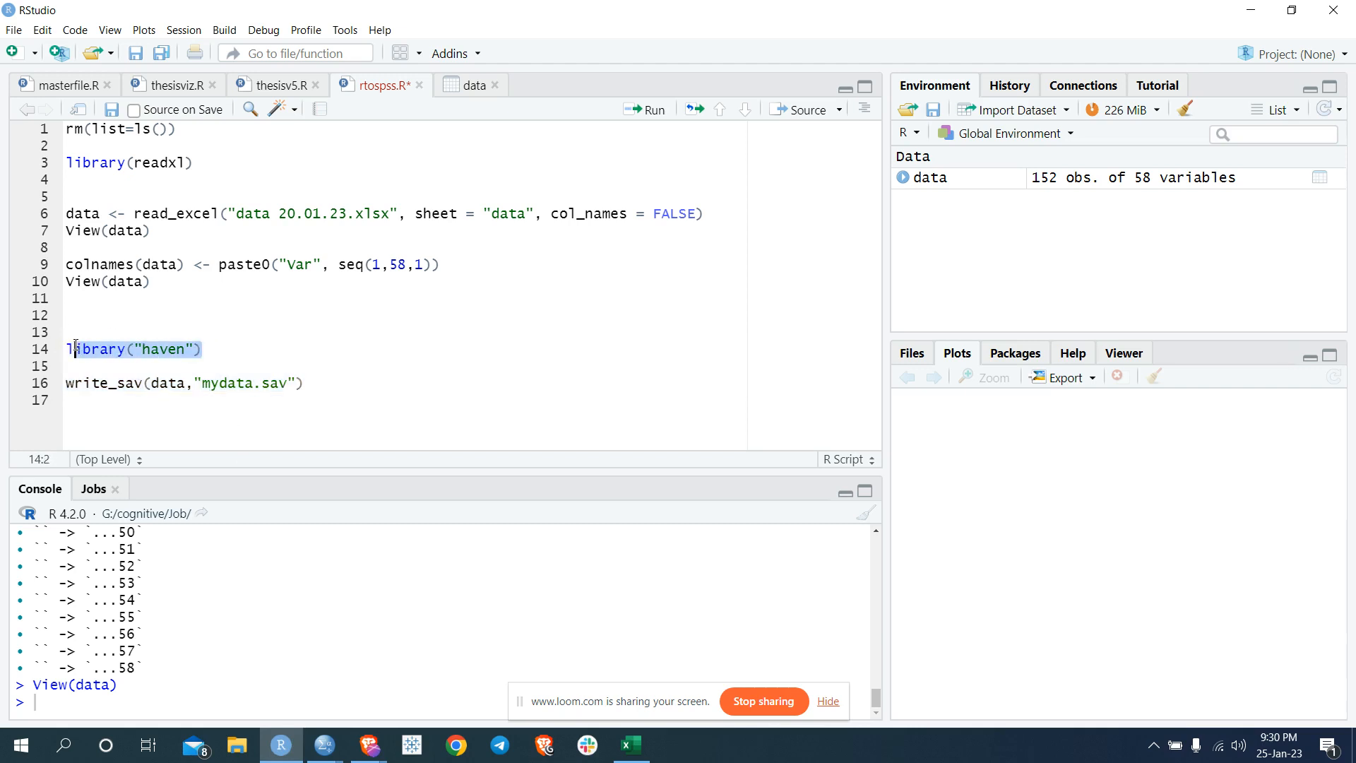
left_click(194, 368)
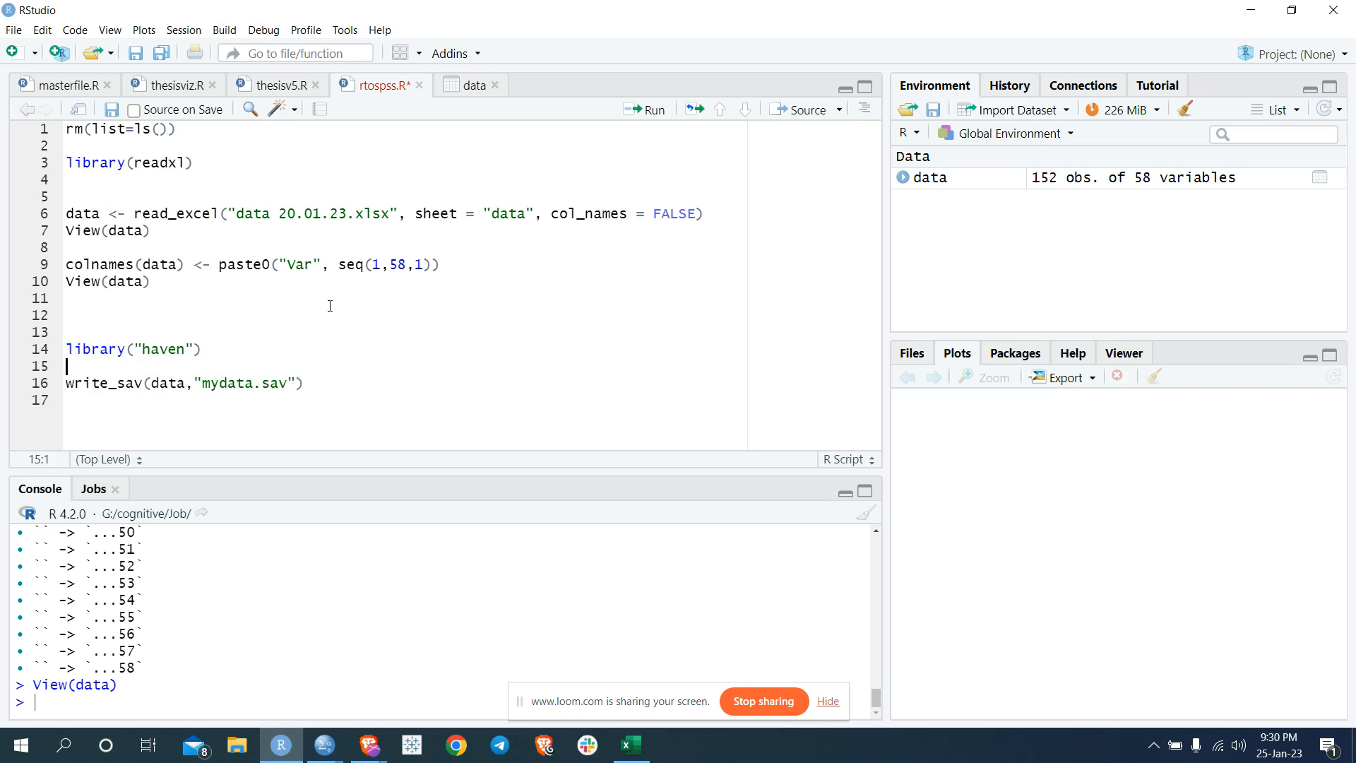
left_click(233, 351)
key("ctrl+Return")
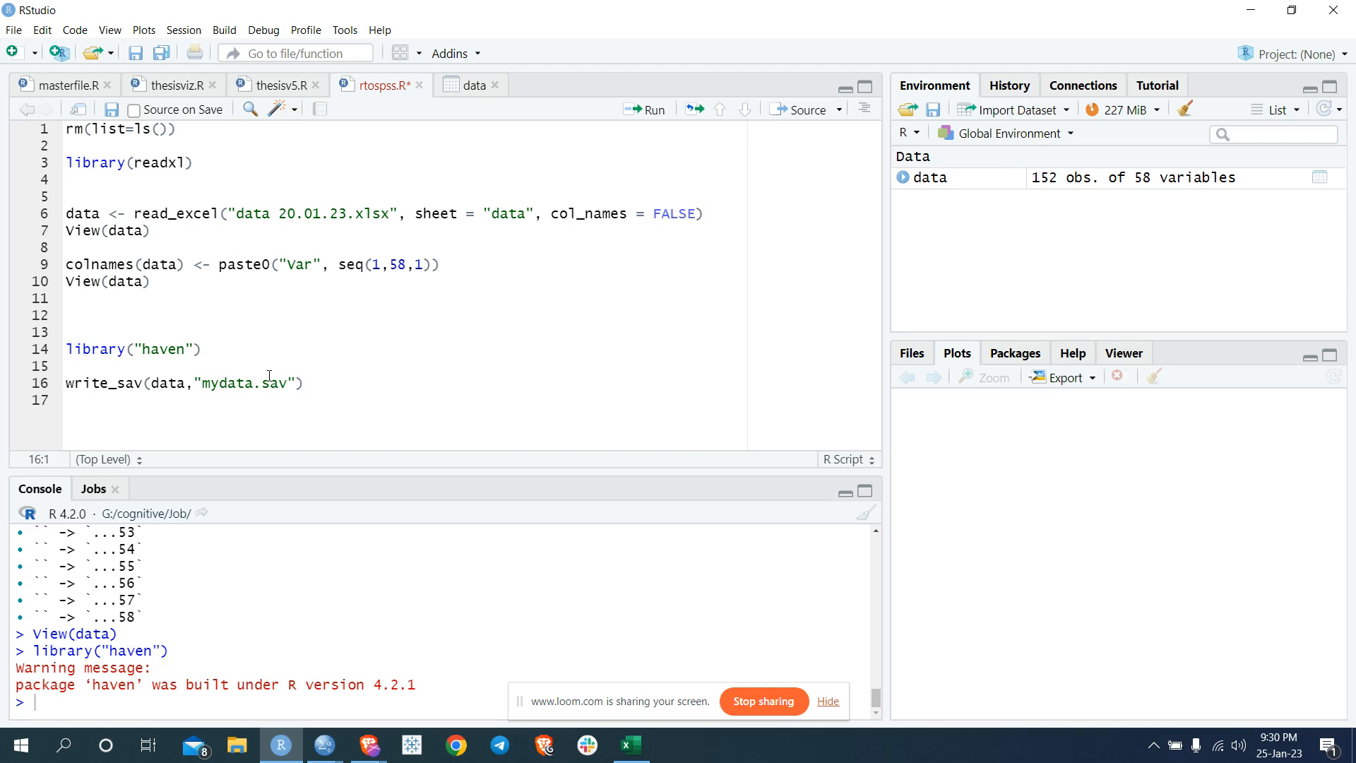
Try to export data to "mydata.sav" with the write_sav line and read the console output
key("ctrl+Return")
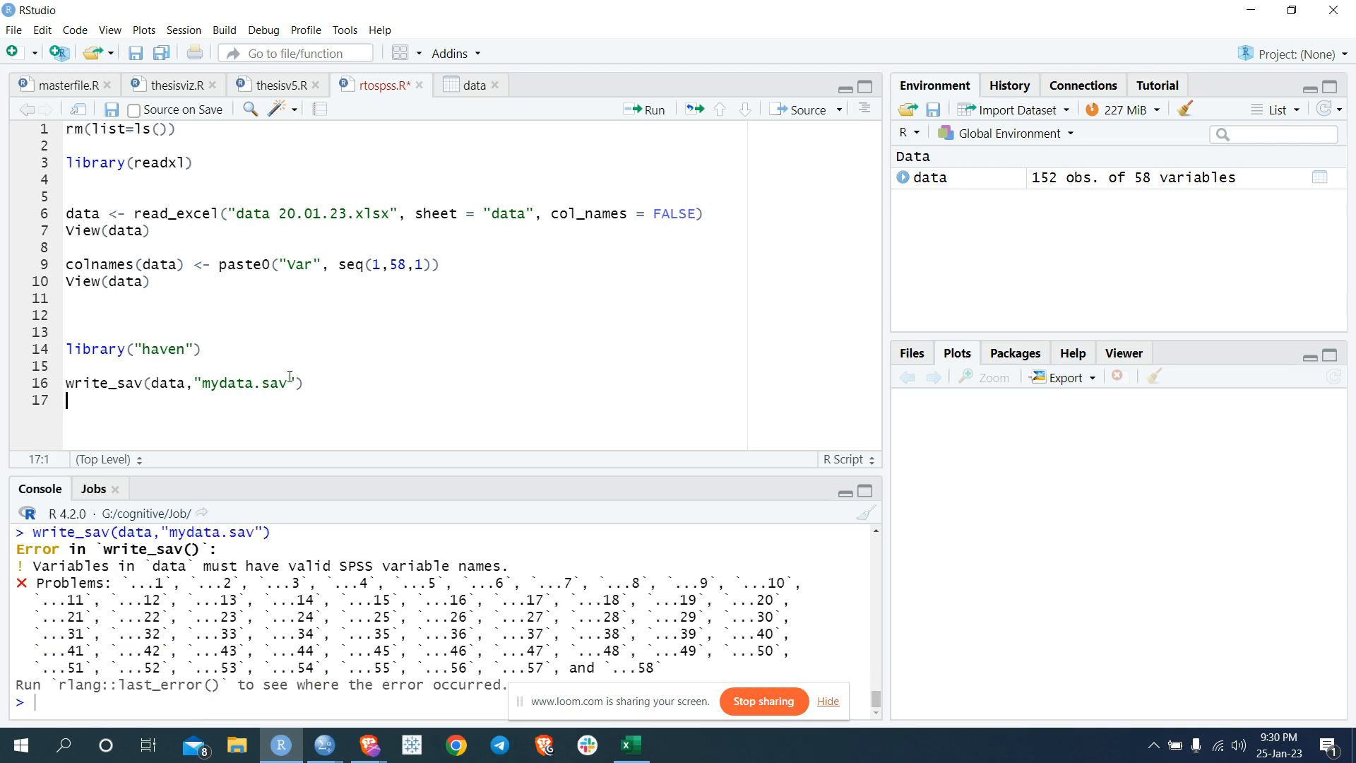
scroll(105, 590, "up", 1)
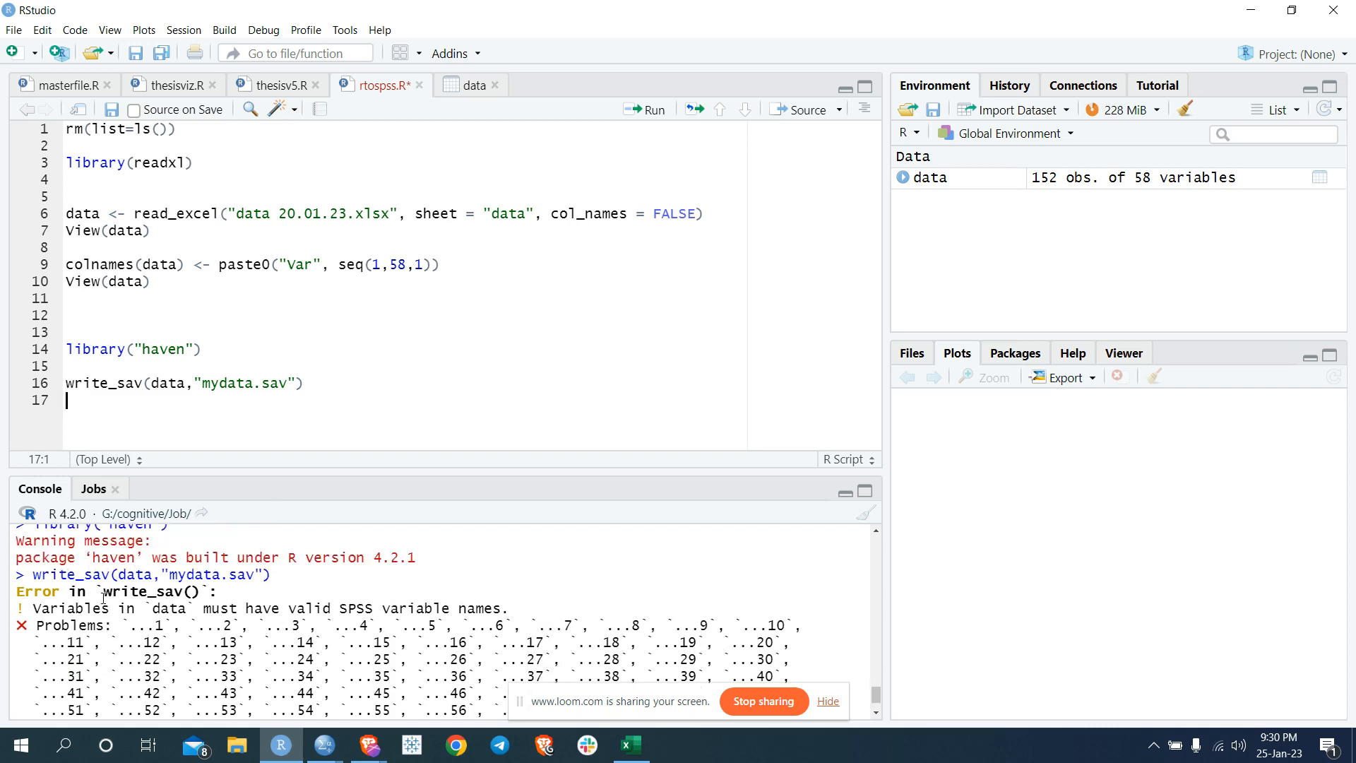
scroll(151, 634, "down", 1)
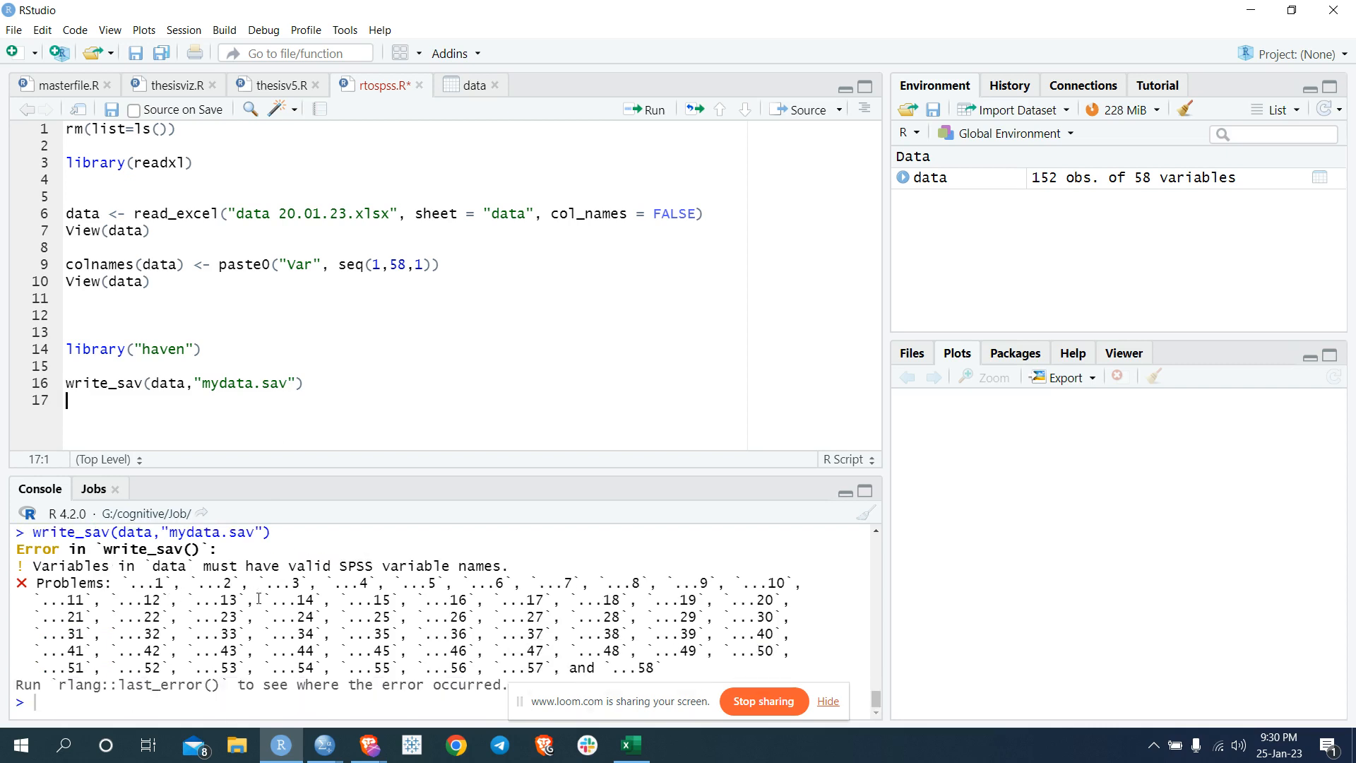
left_click_drag(515, 563, 128, 563)
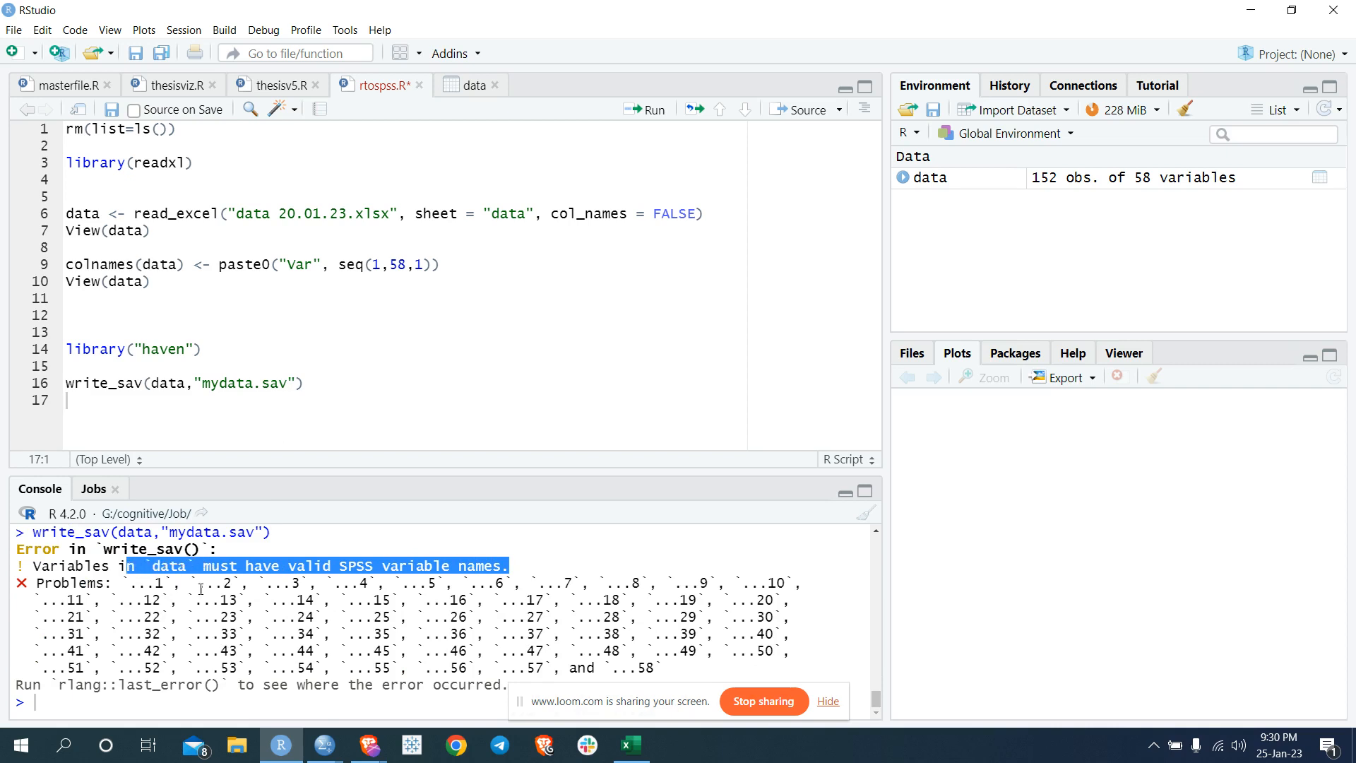
Evaluate only seq(1,58,1) from the colnames line and check the number sequence in the console
left_click(167, 301)
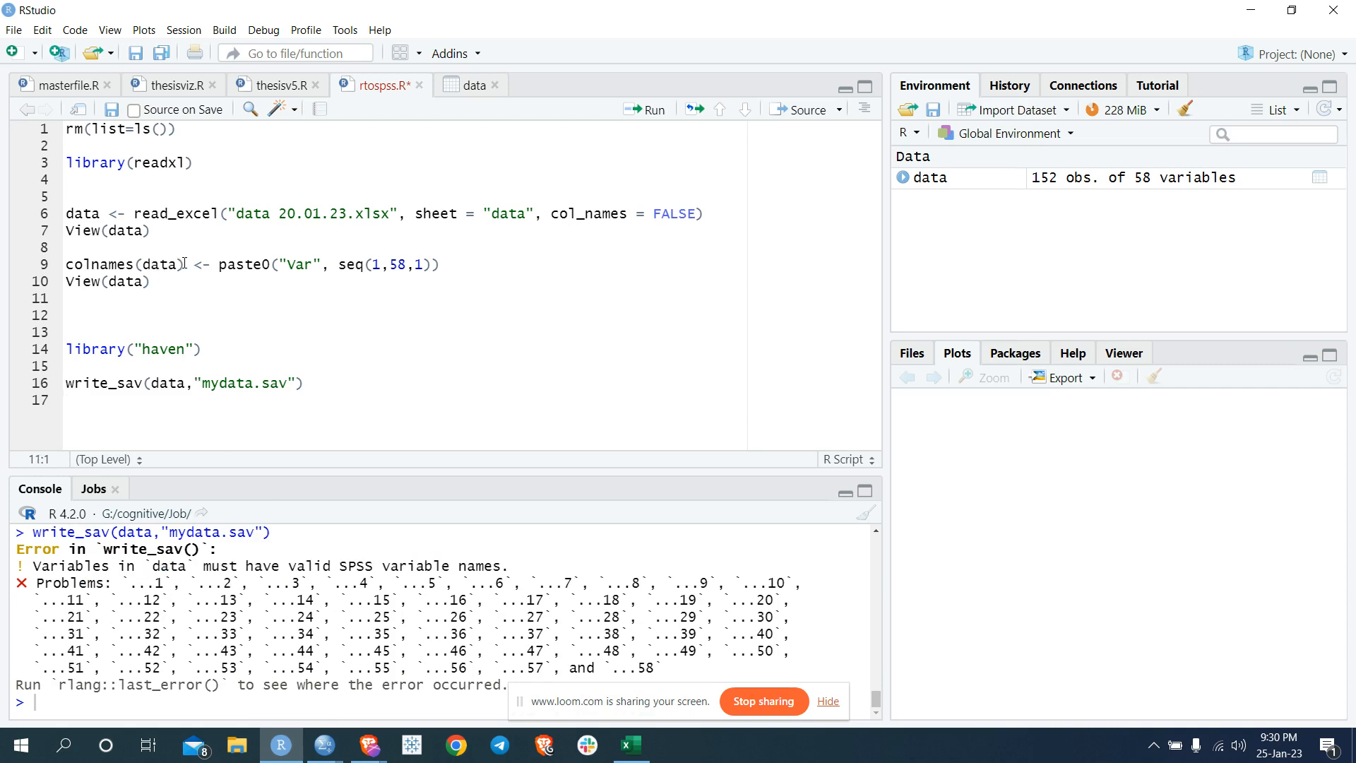
left_click_drag(183, 263, 93, 264)
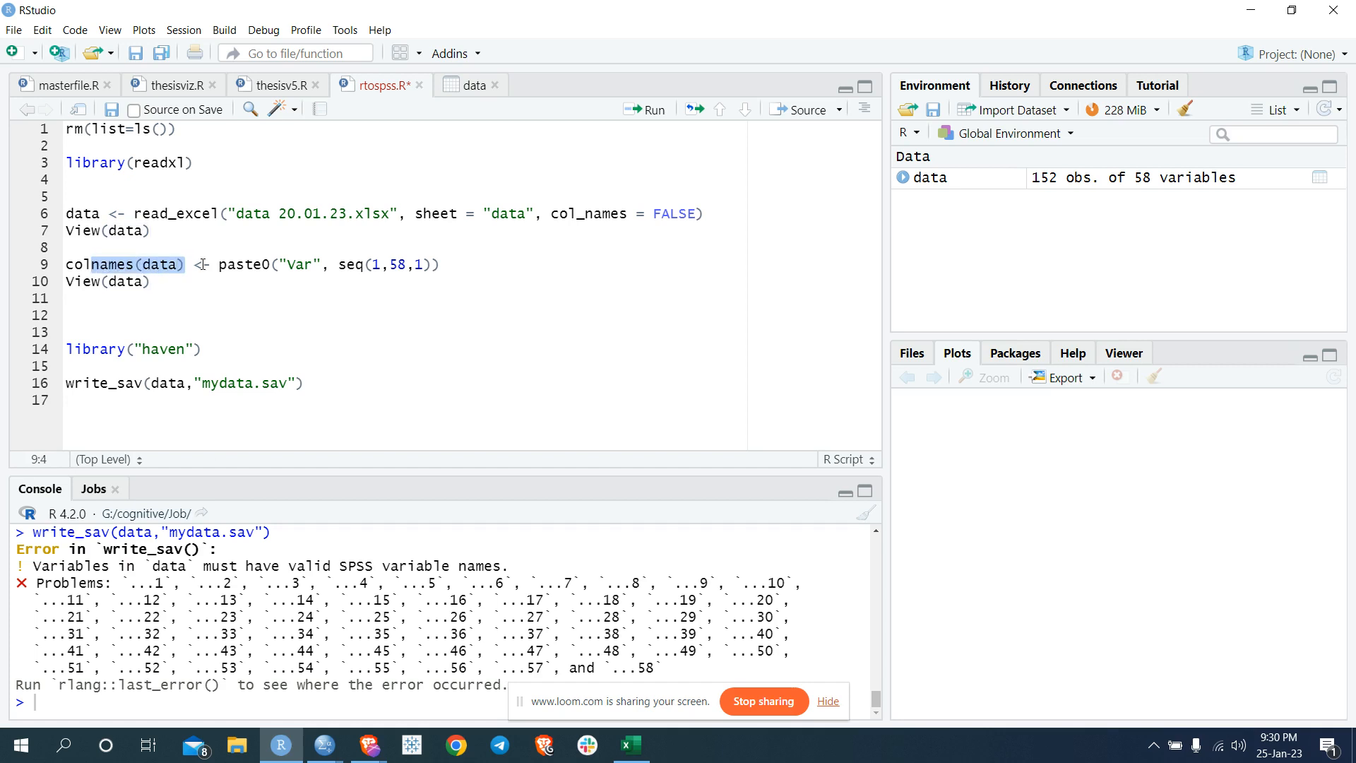
left_click(241, 297)
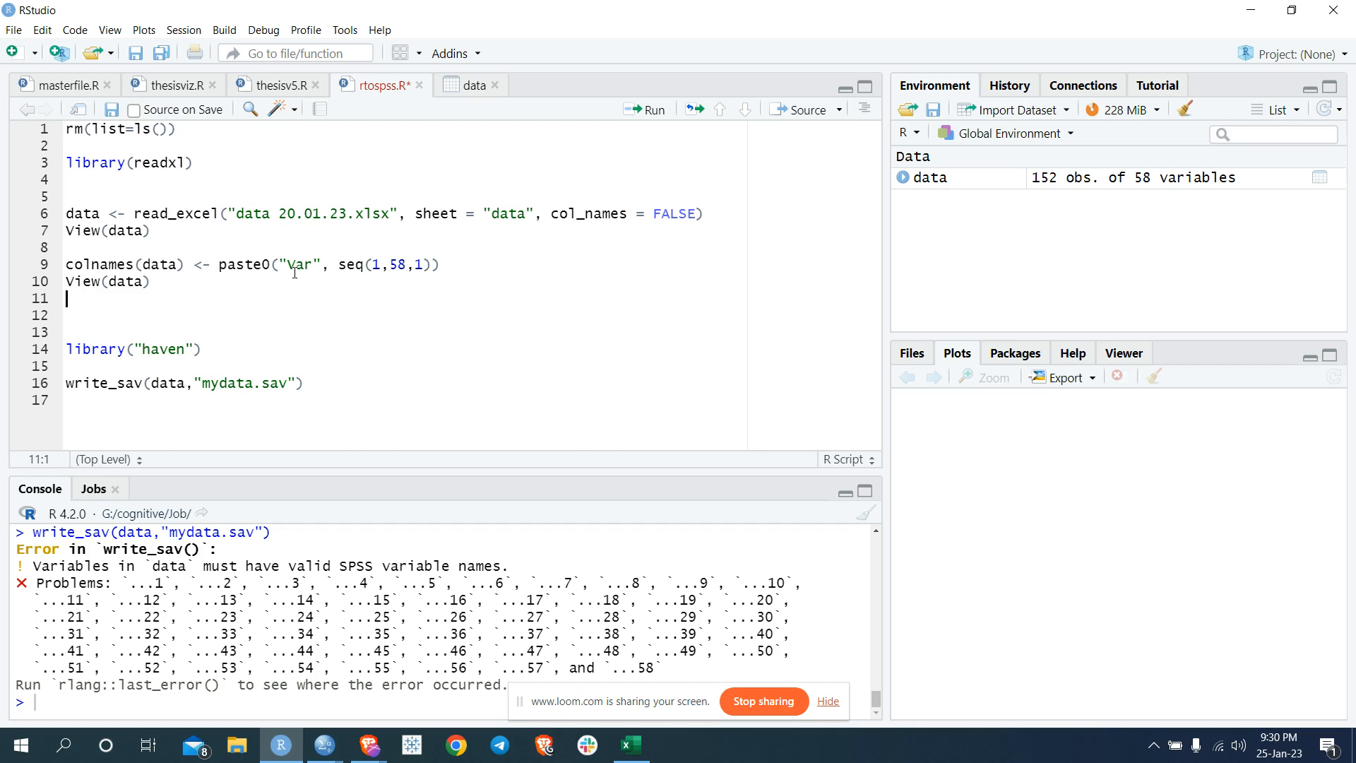
left_click_drag(287, 264, 313, 265)
left_click(313, 265)
left_click_drag(337, 265, 432, 265)
left_click(645, 110)
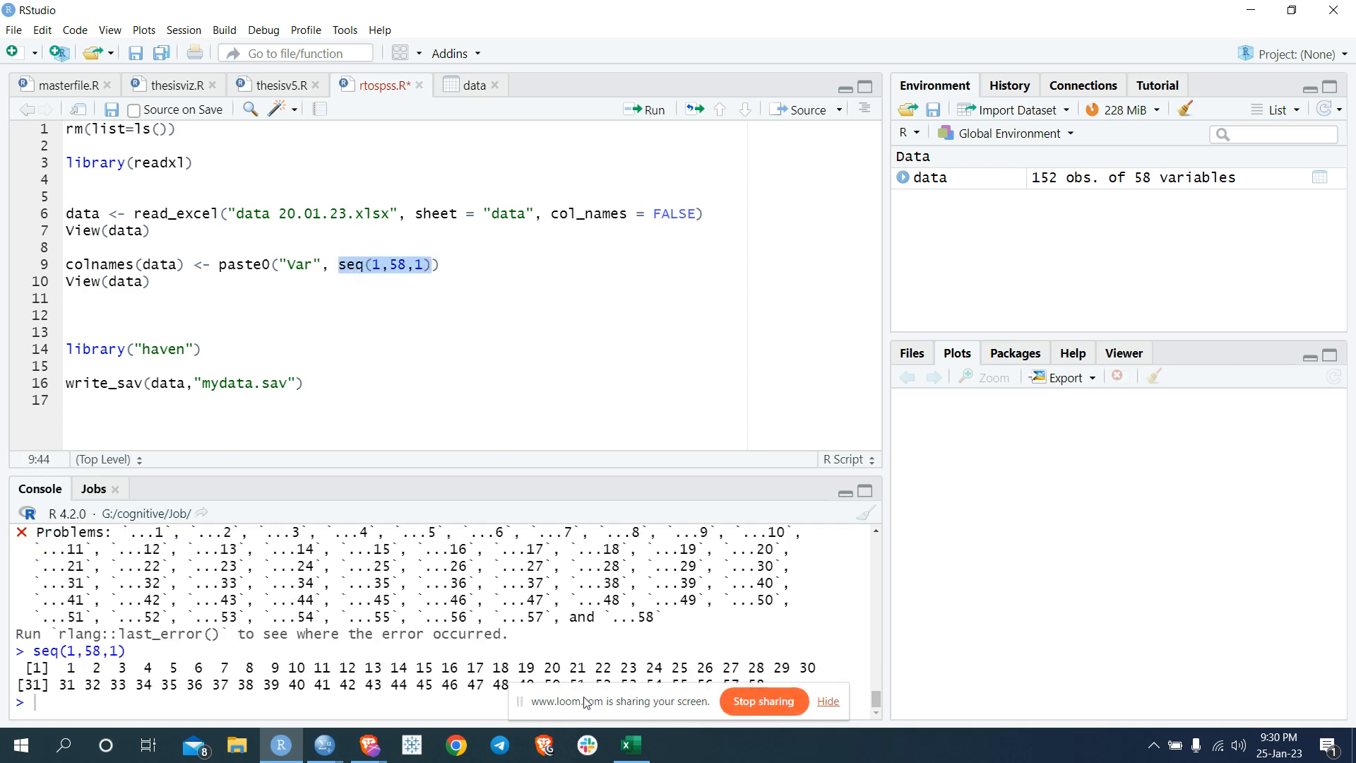
left_click_drag(609, 694, 906, 496)
left_click_drag(770, 684, 51, 674)
left_click(264, 674)
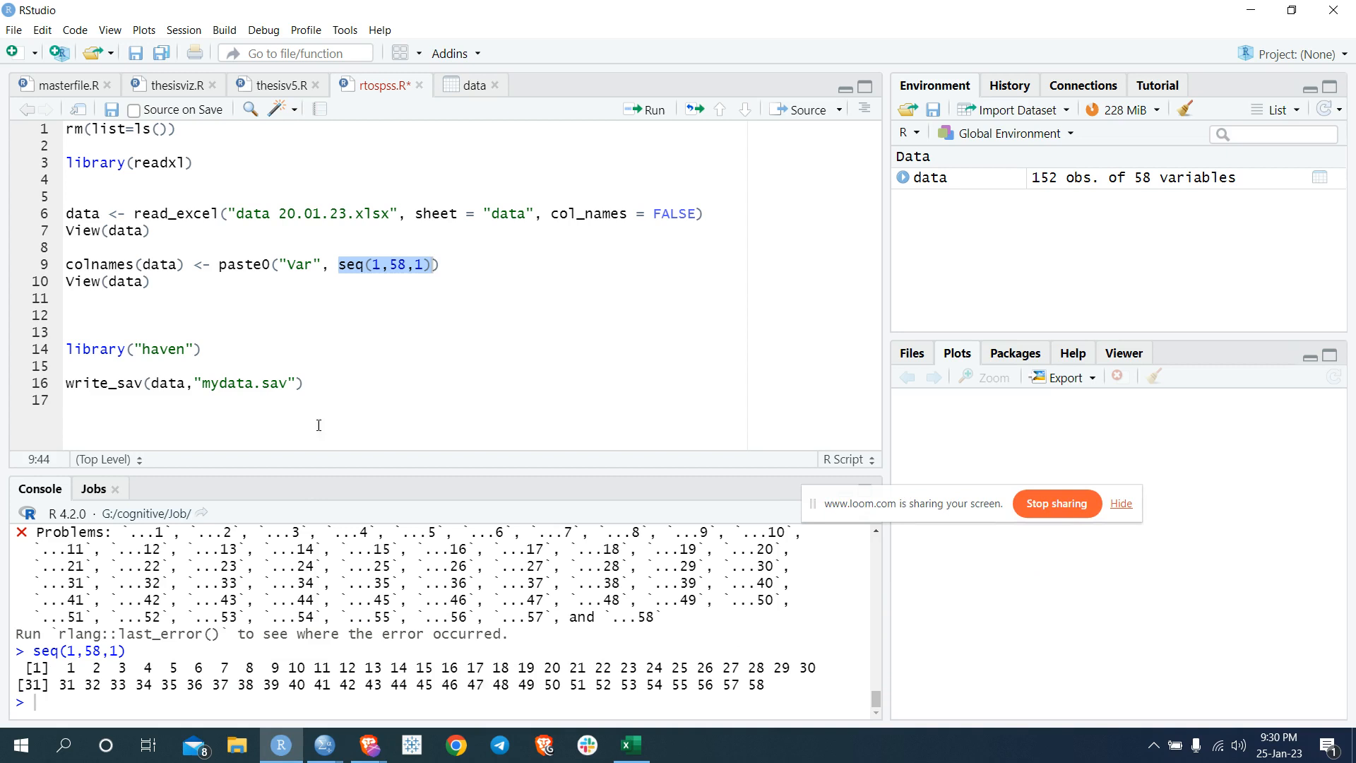
Rename the columns of data with paste0("Var", seq(1,58,1)) by running line 9, and view the table
left_click(335, 330)
left_click(443, 265)
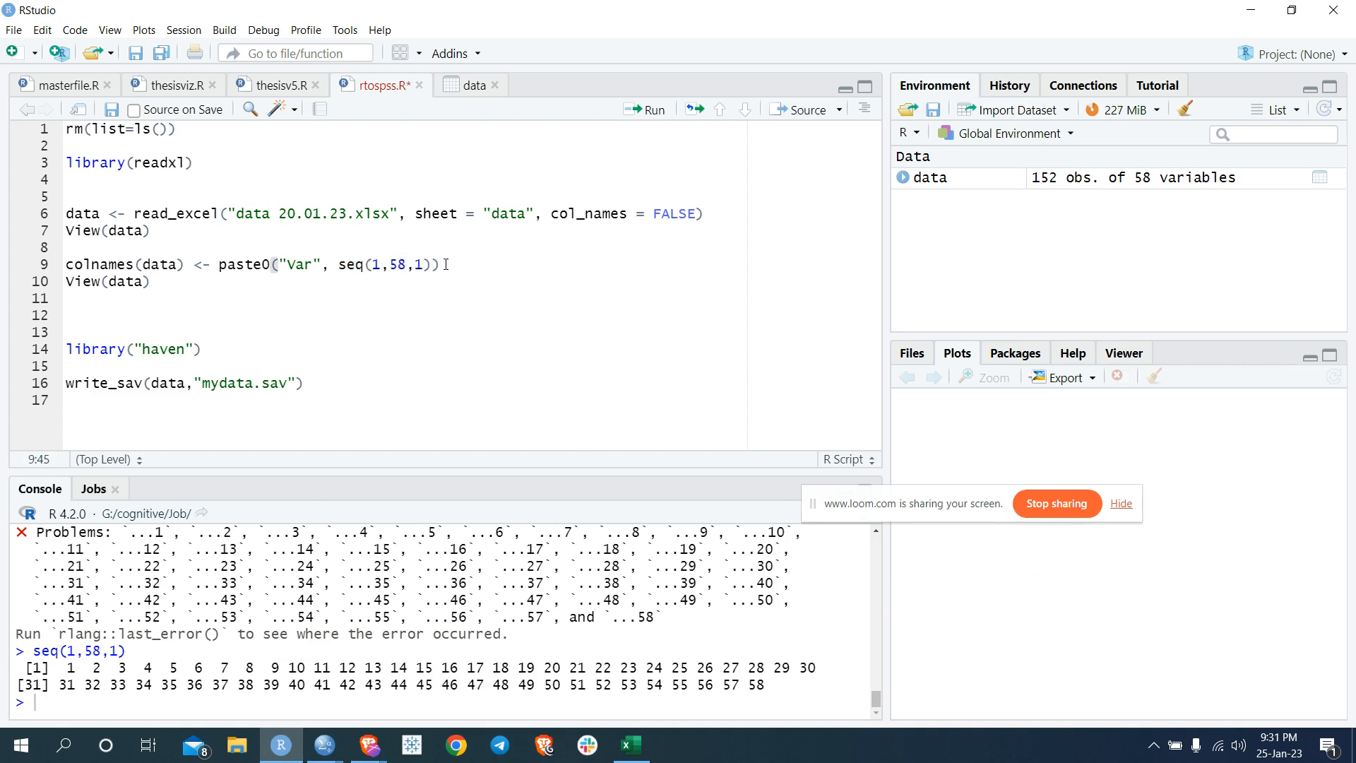
key("ctrl+Return")
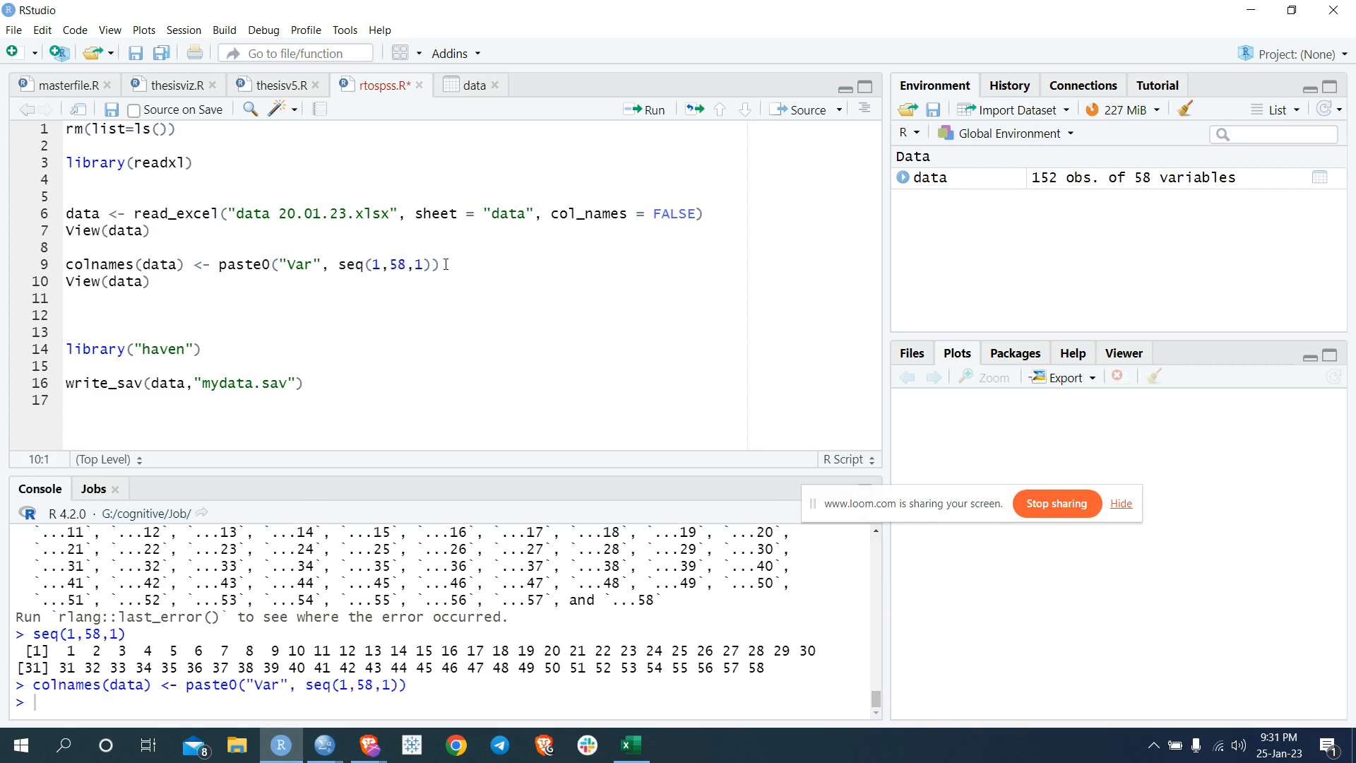
key("ctrl+Return")
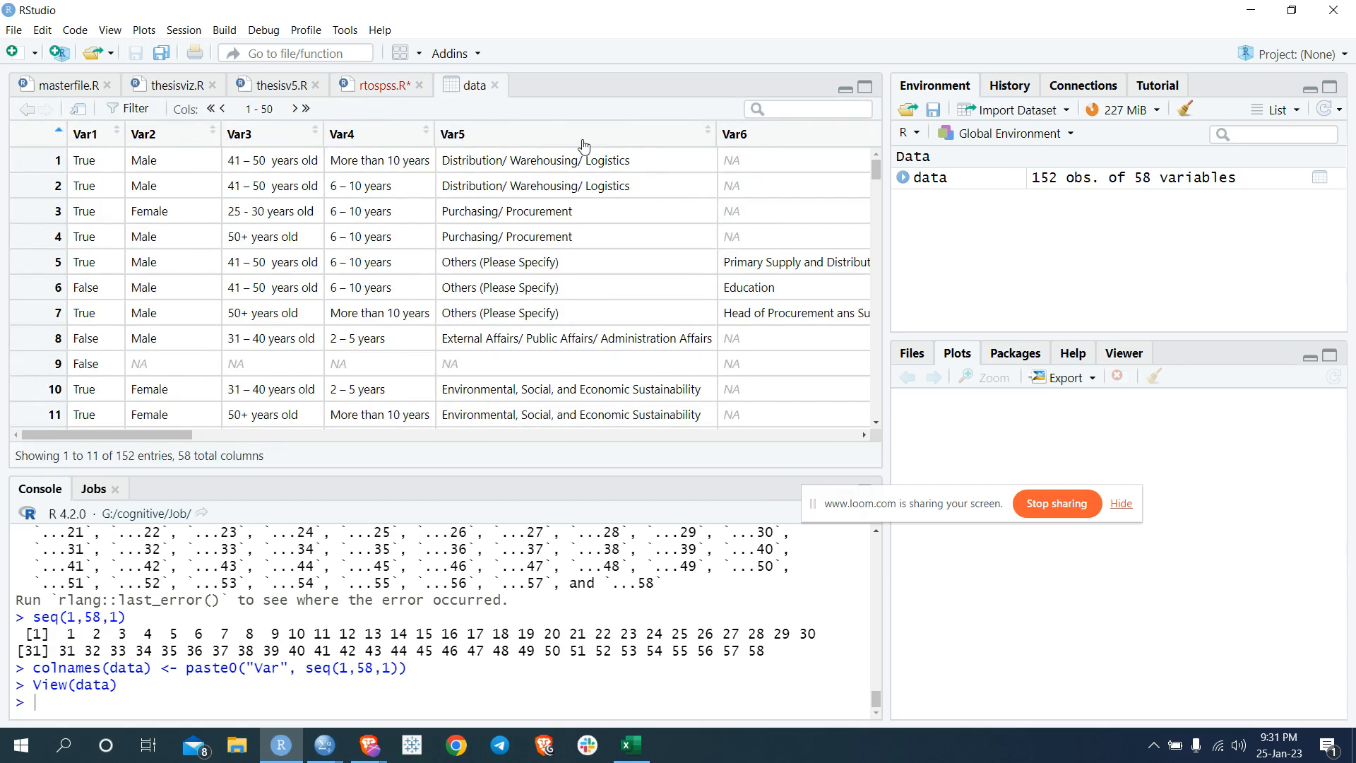
left_click_drag(141, 435, 143, 466)
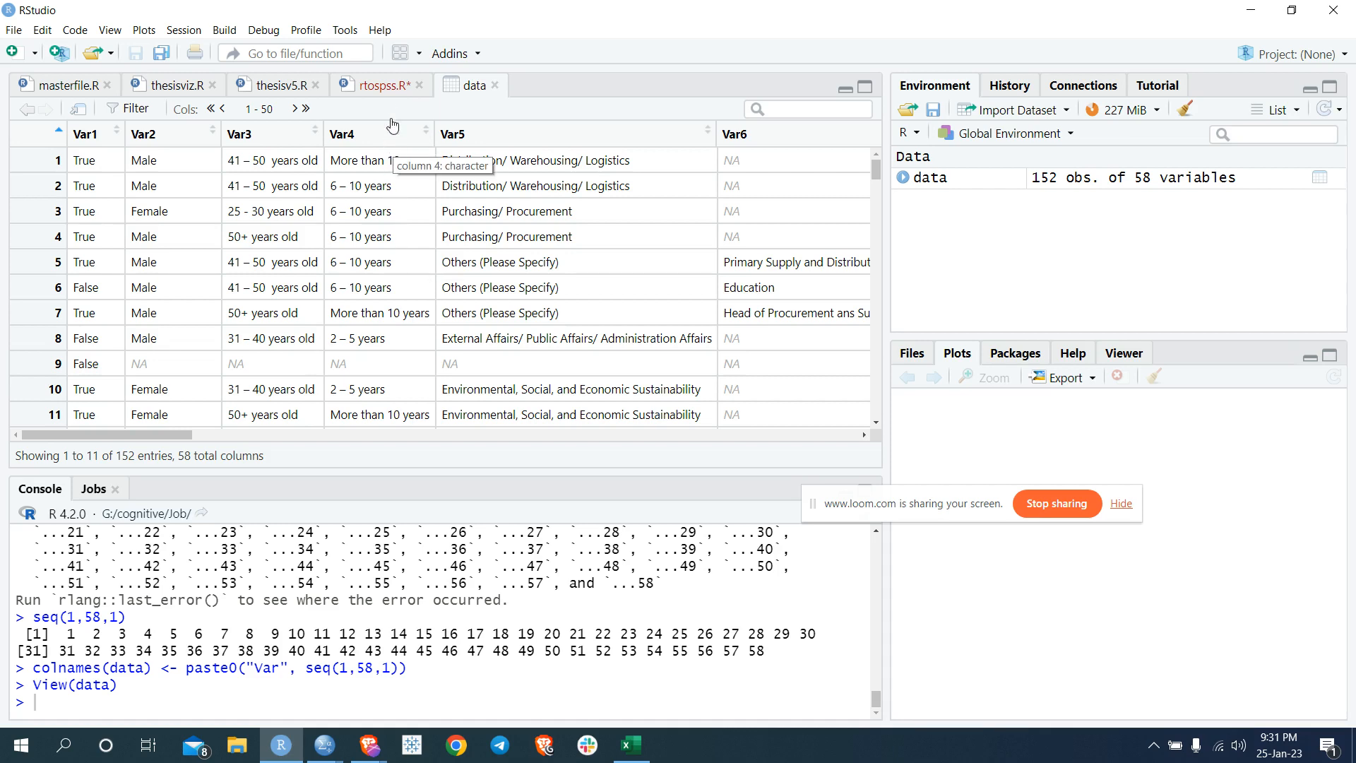
Return to the rtospss.R script and review the write_sav(data,"mydata.sav") line
left_click(385, 85)
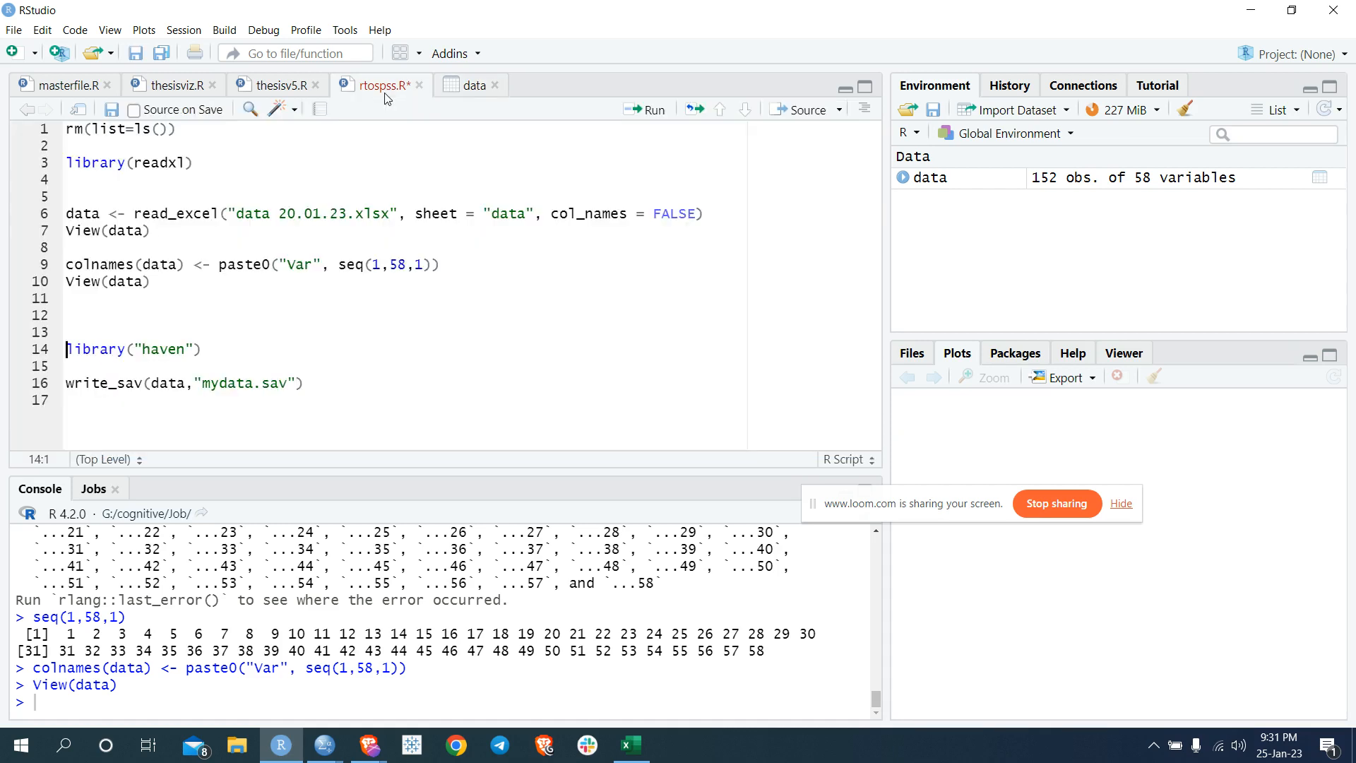
left_click(308, 387)
left_click_drag(321, 387, 65, 385)
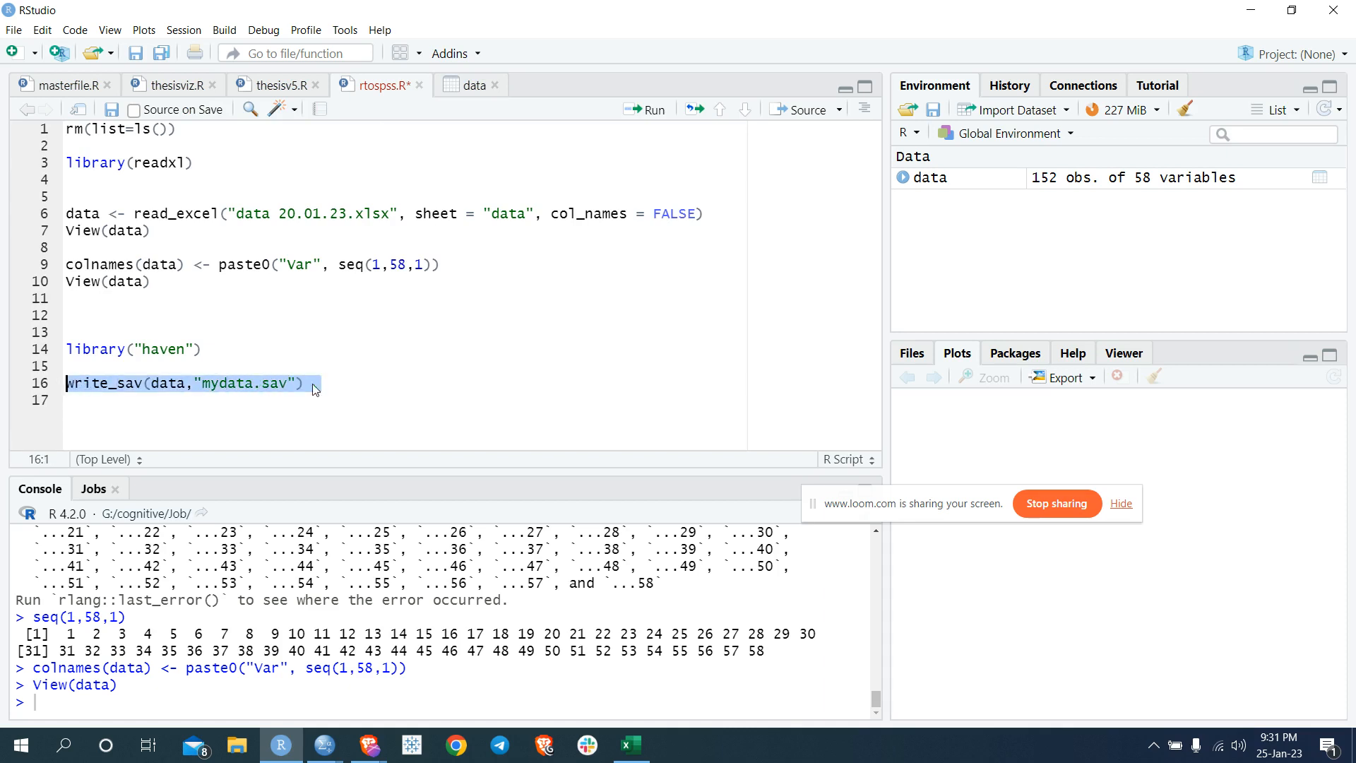
left_click(349, 376)
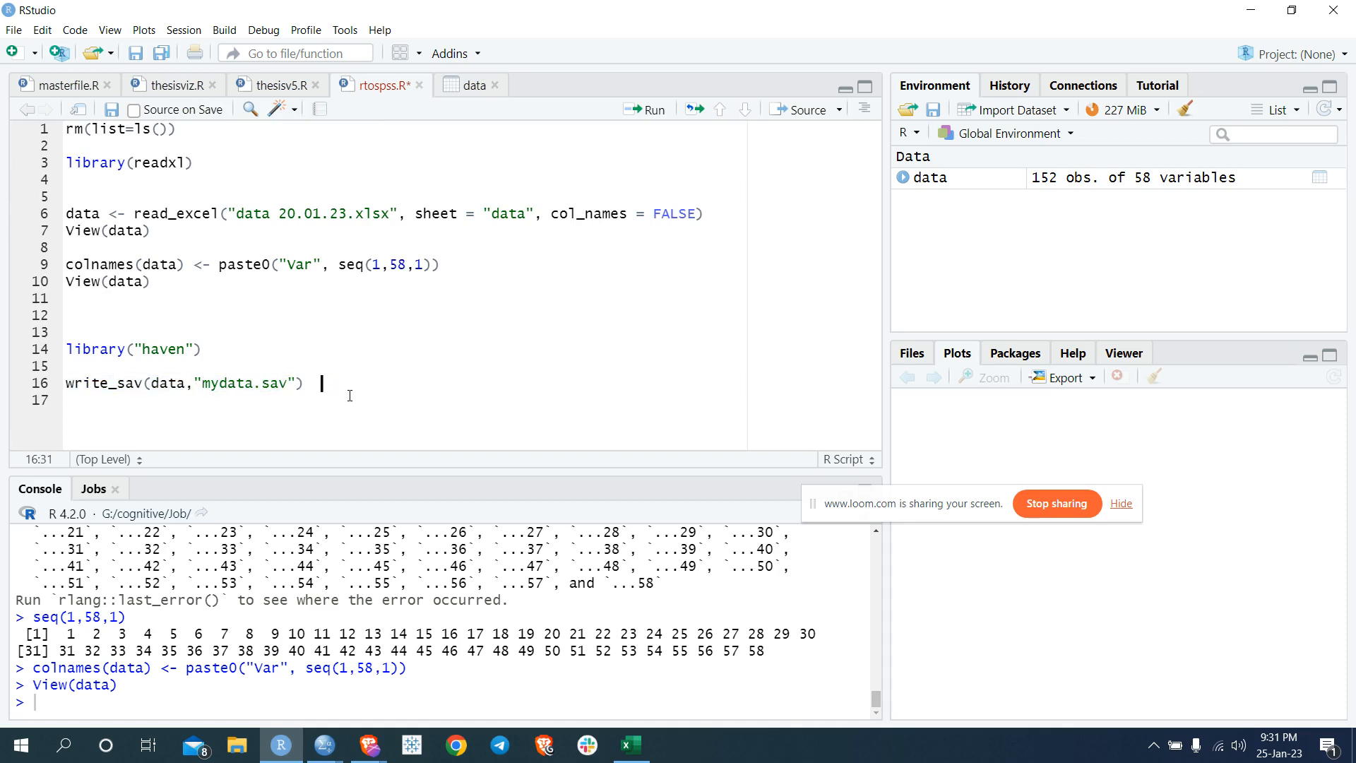
Switch to mydata.sav in SPSS Statistics and compare the responses as numeric codes and as value labels across the rows and columns
mouse_move(332, 745)
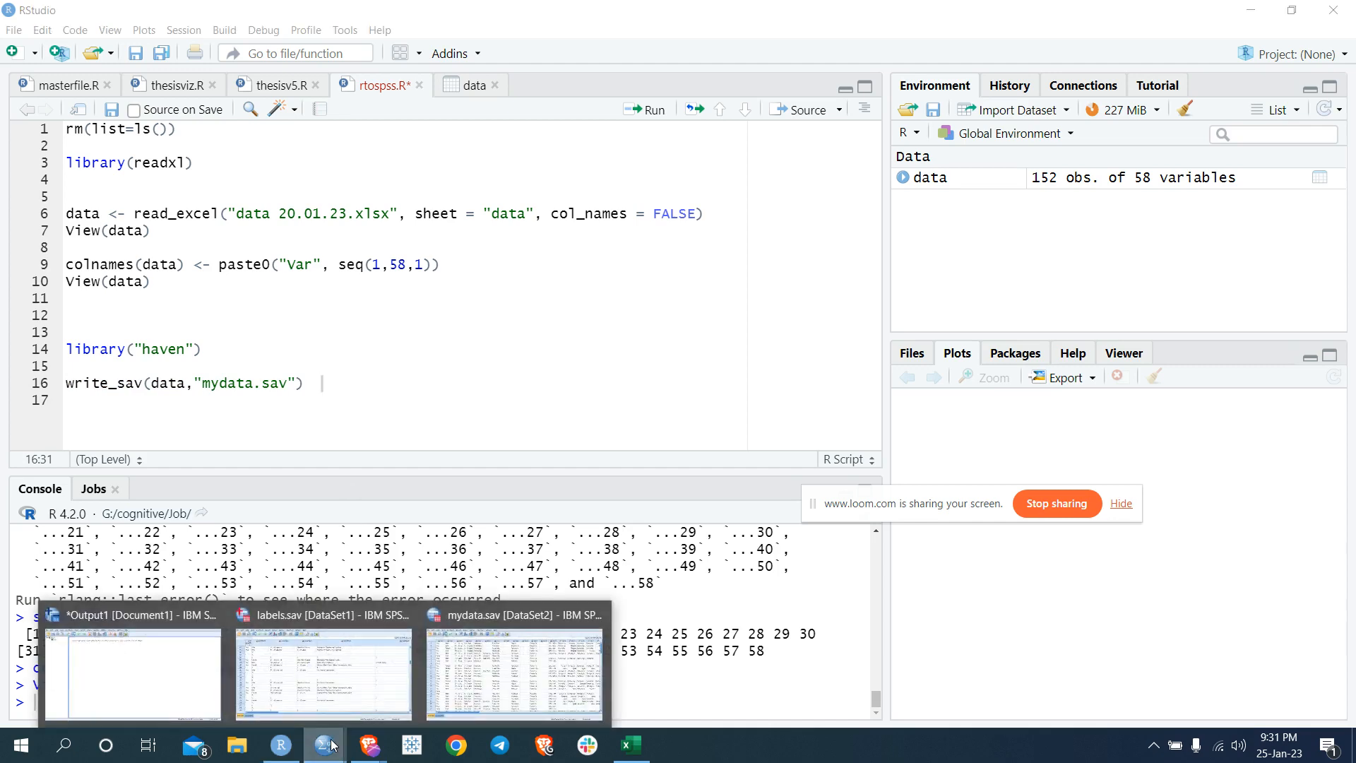
left_click(462, 692)
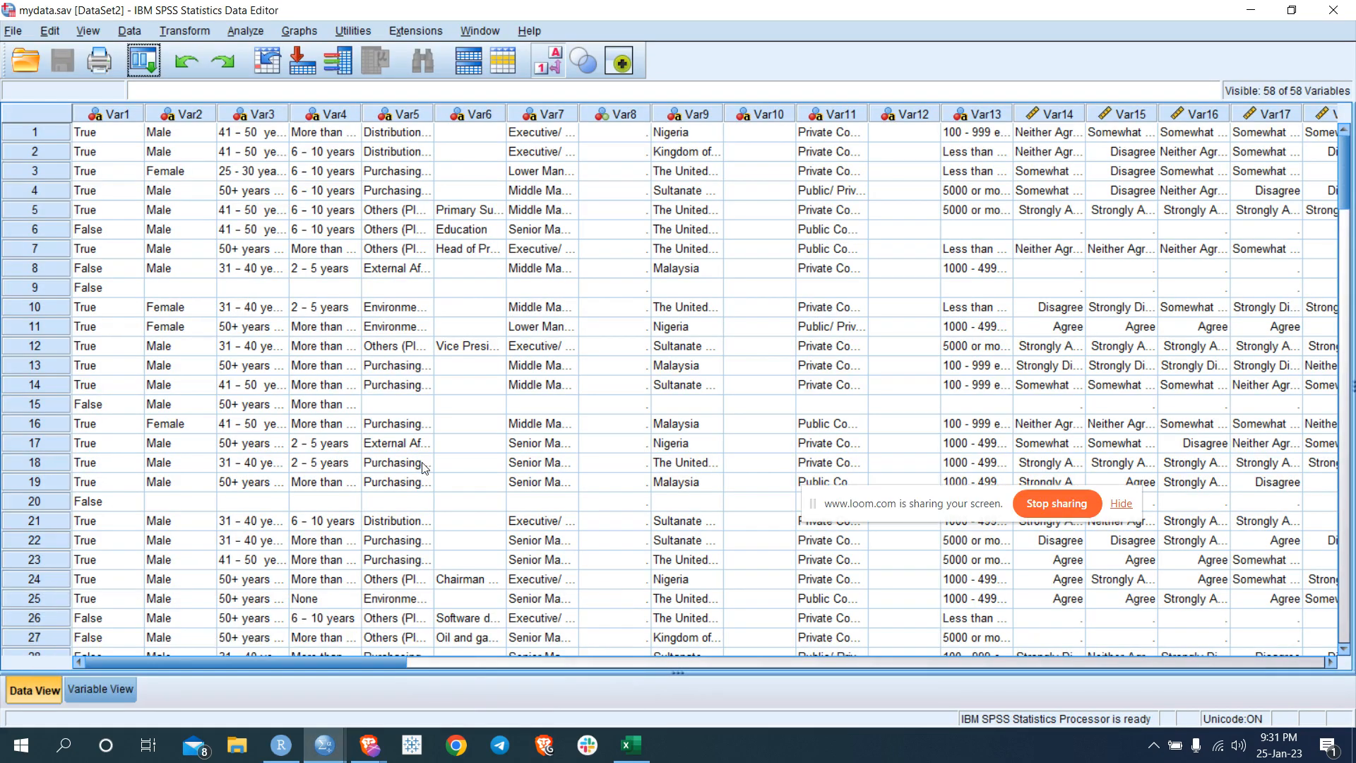
left_click(548, 62)
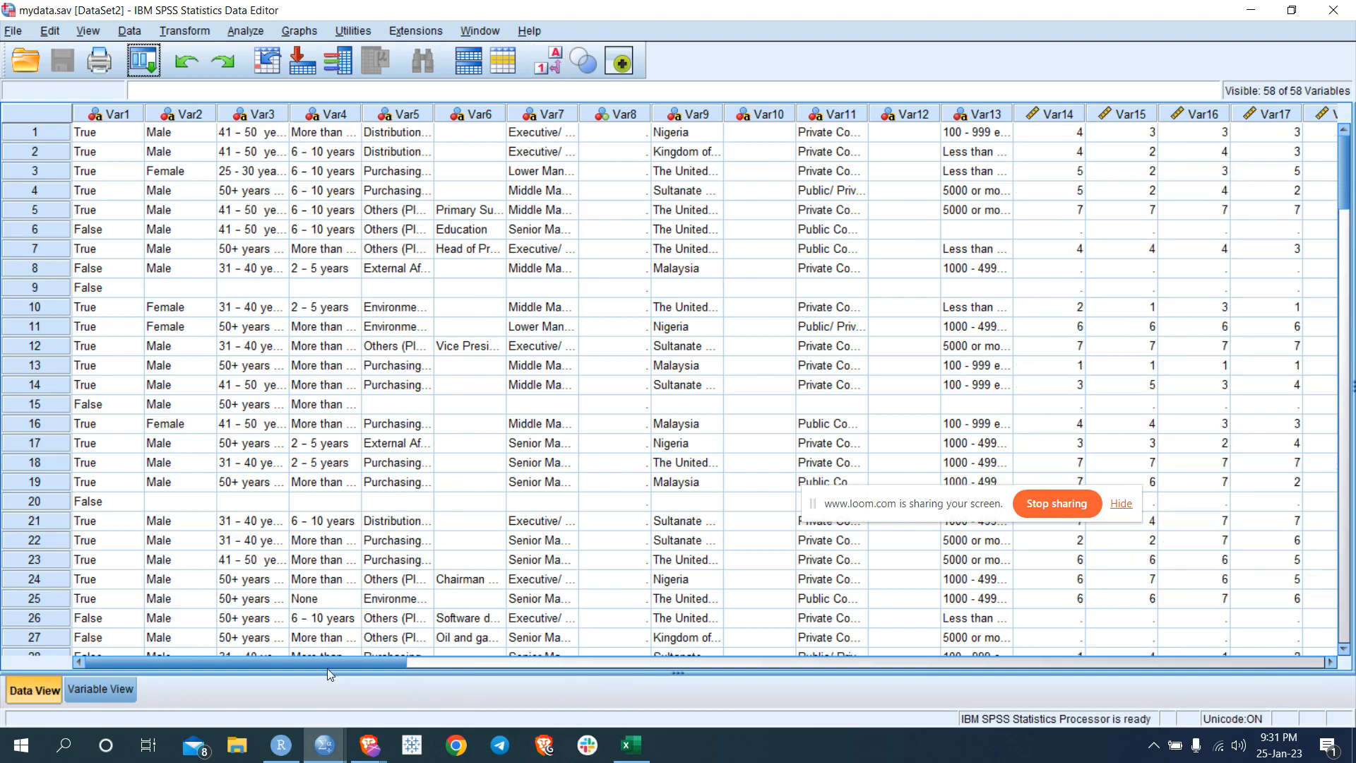
scroll(330, 482, "down", 20)
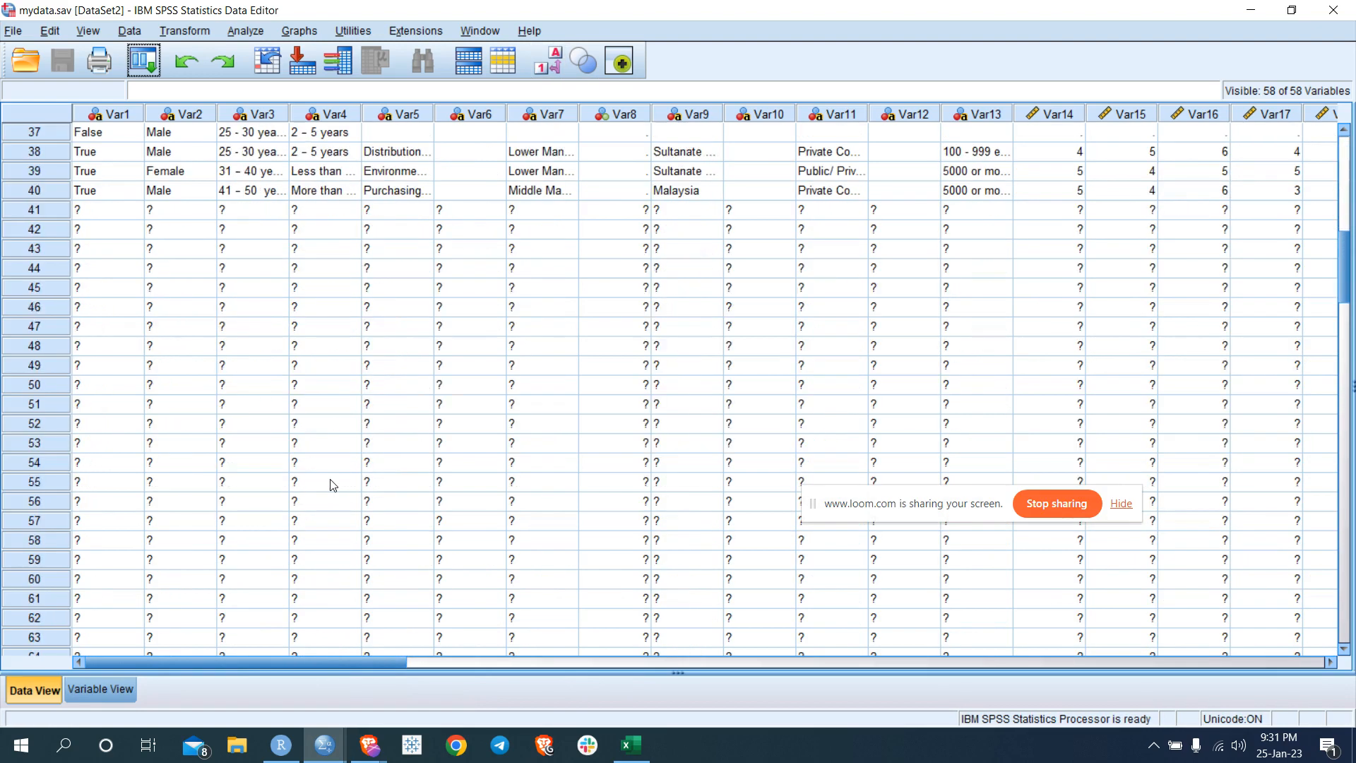
scroll(332, 483, "down", 14)
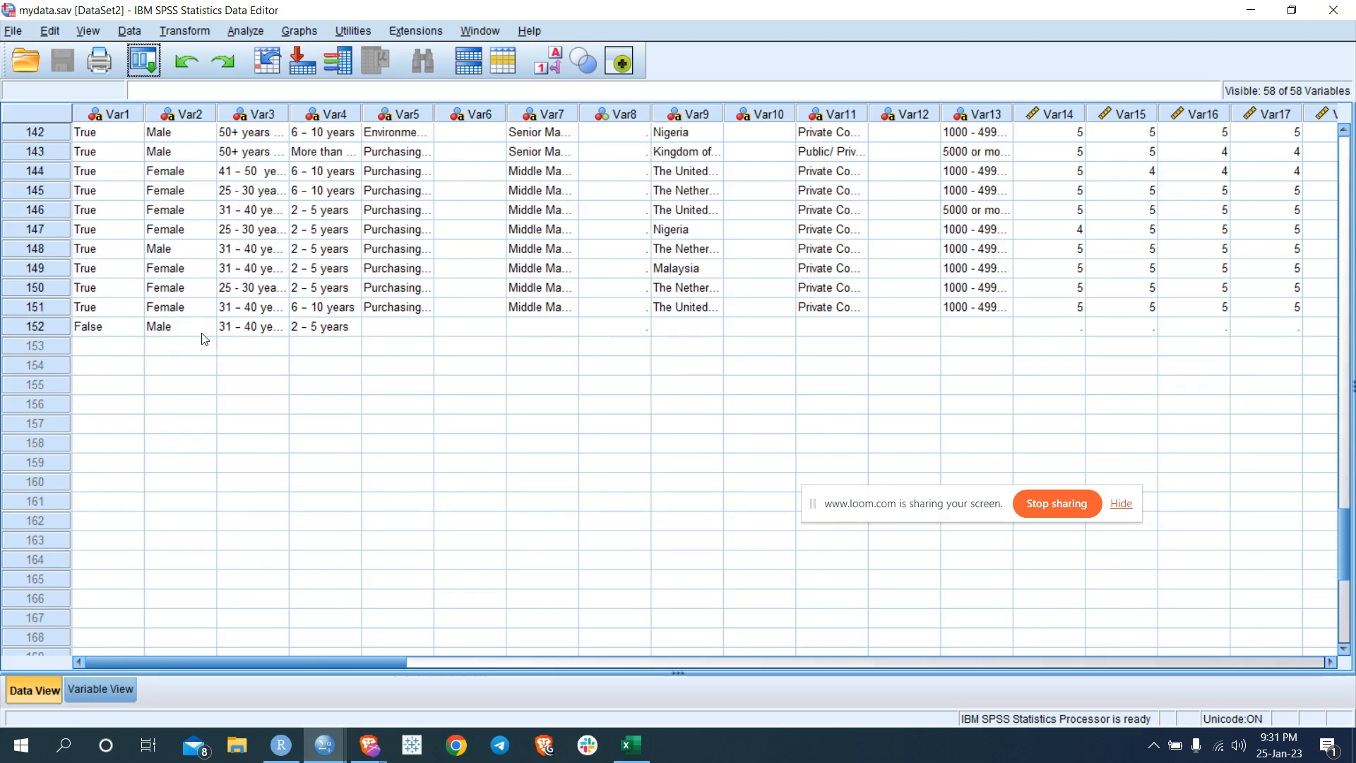
scroll(237, 574, "up", 20)
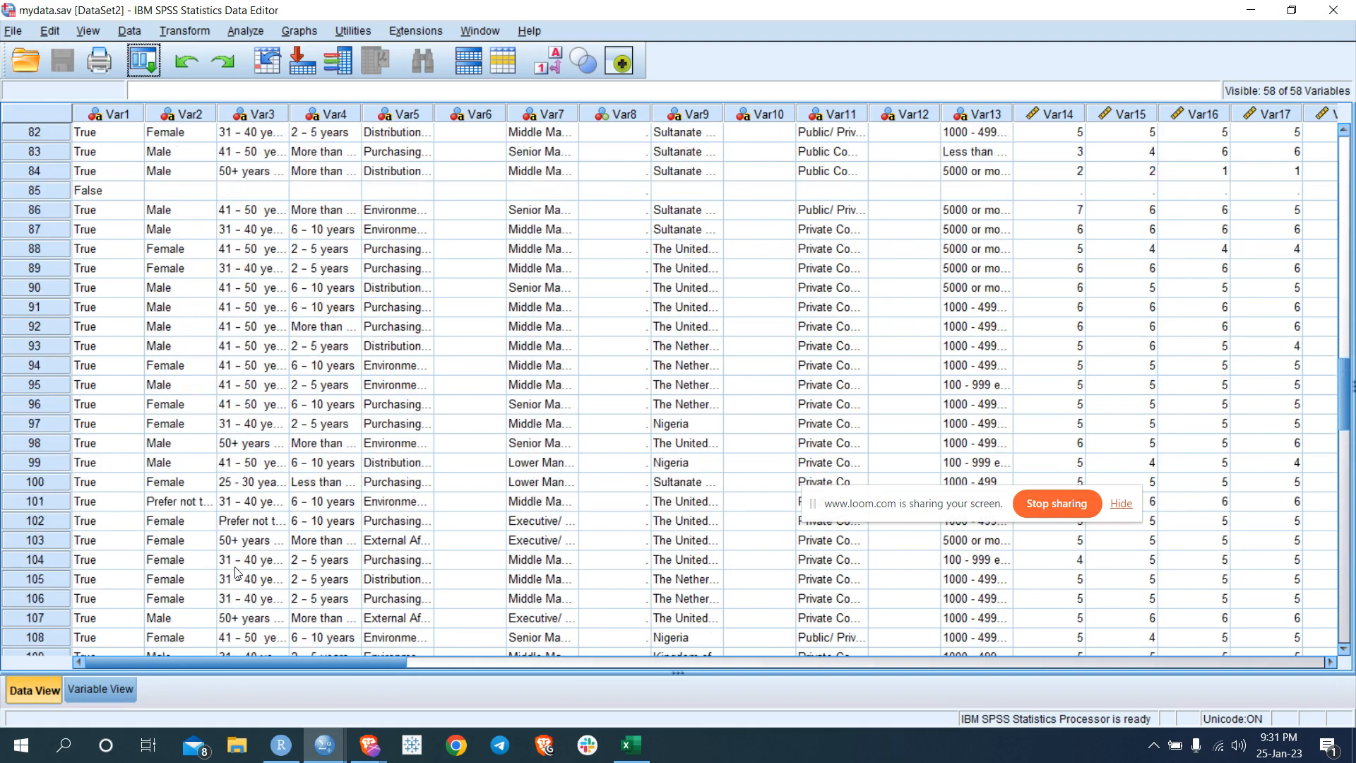
scroll(238, 574, "up", 20)
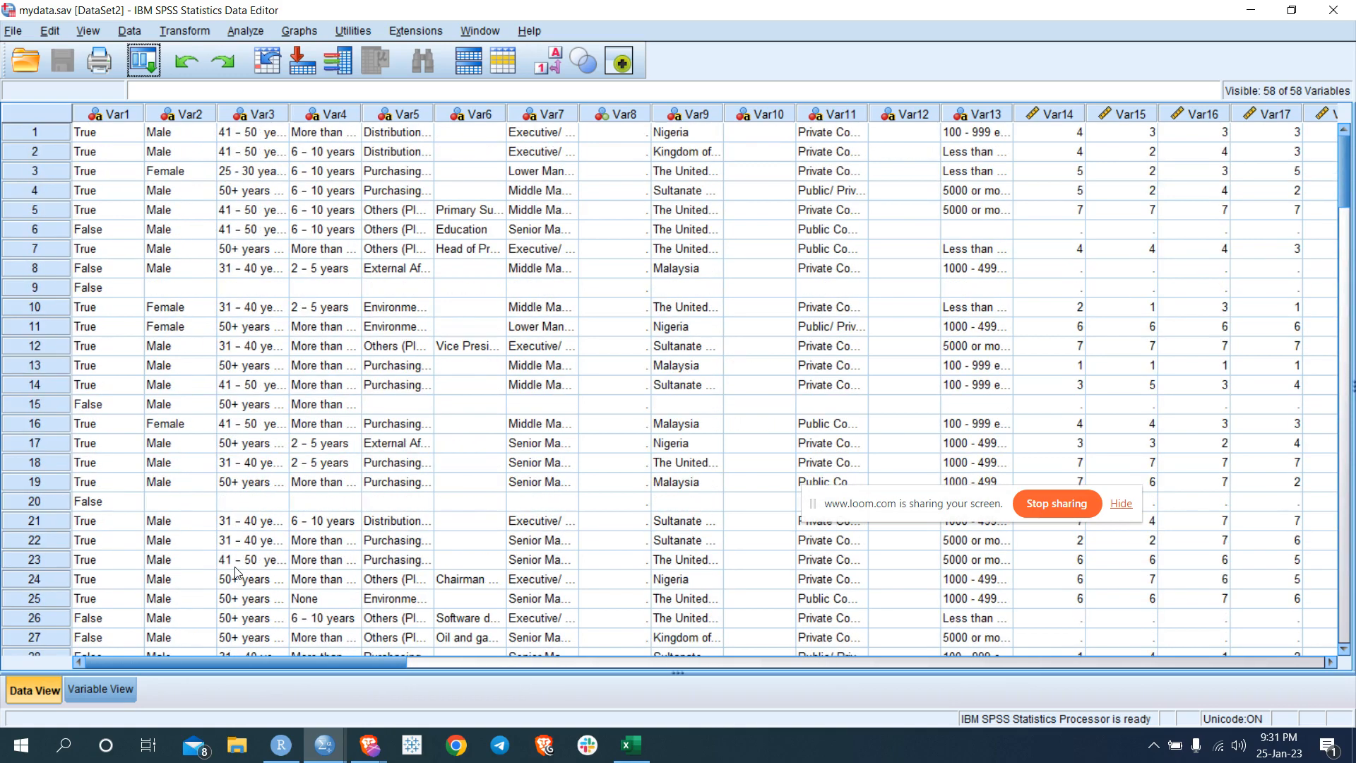
left_click_drag(335, 661, 489, 683)
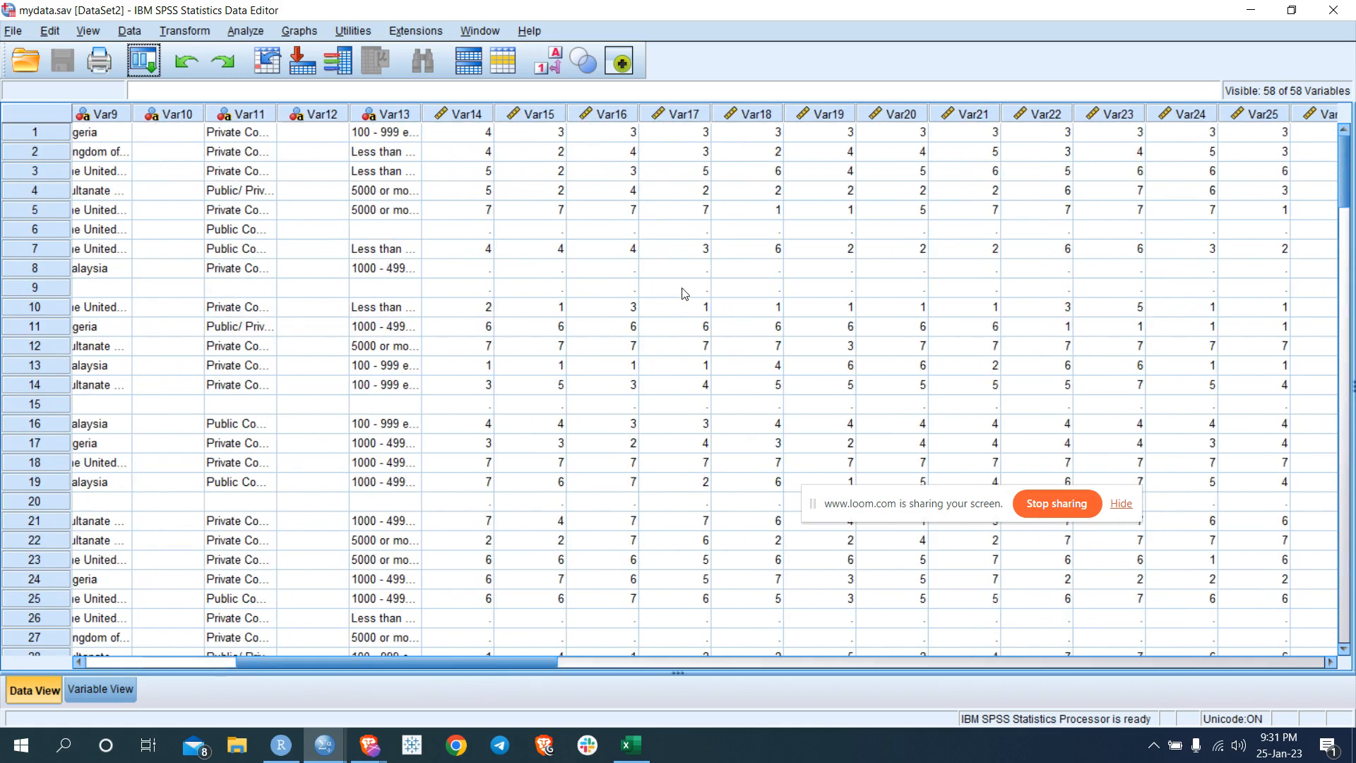
left_click(557, 68)
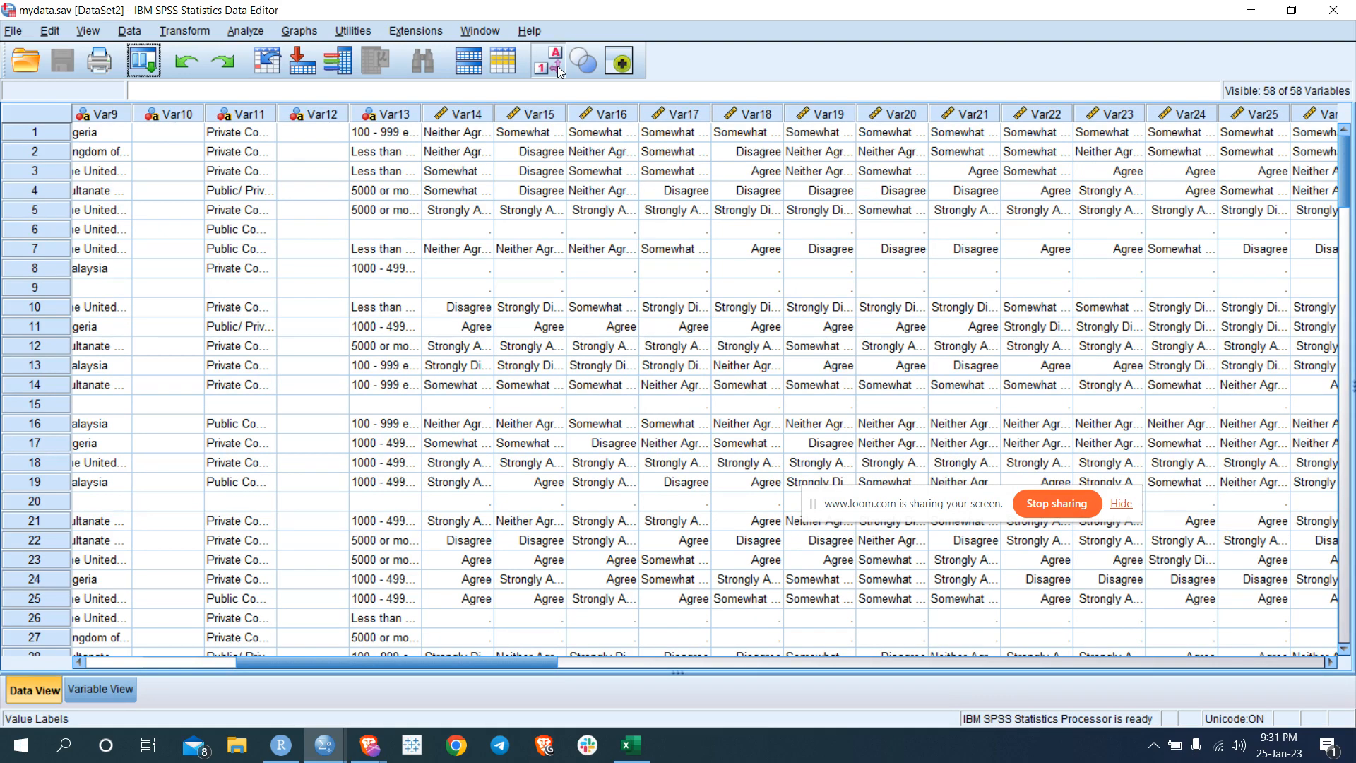
Show the responses in mydata.sav as numeric codes, and review the variable definitions from Var1 to Var58, including the value labels assigned to Var14
left_click(557, 68)
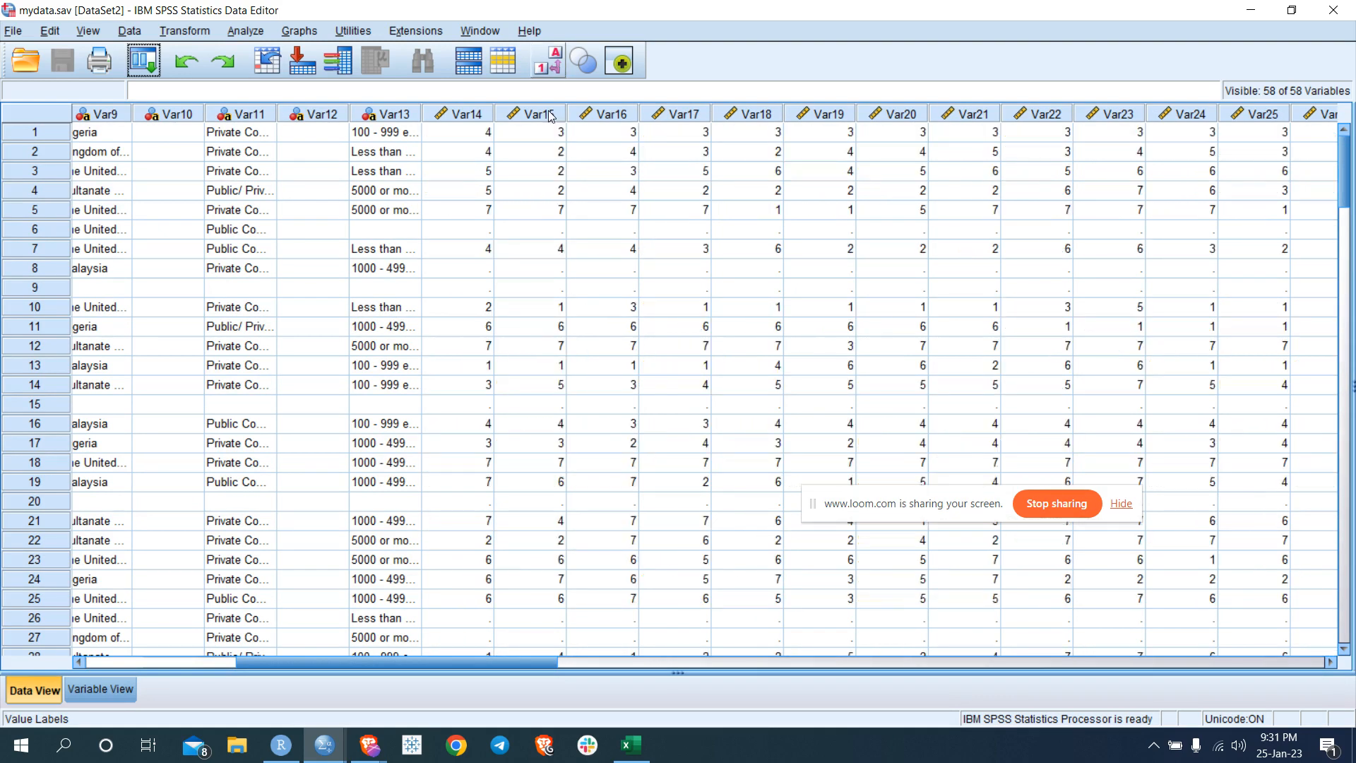
left_click(95, 689)
scroll(492, 249, "down", 2)
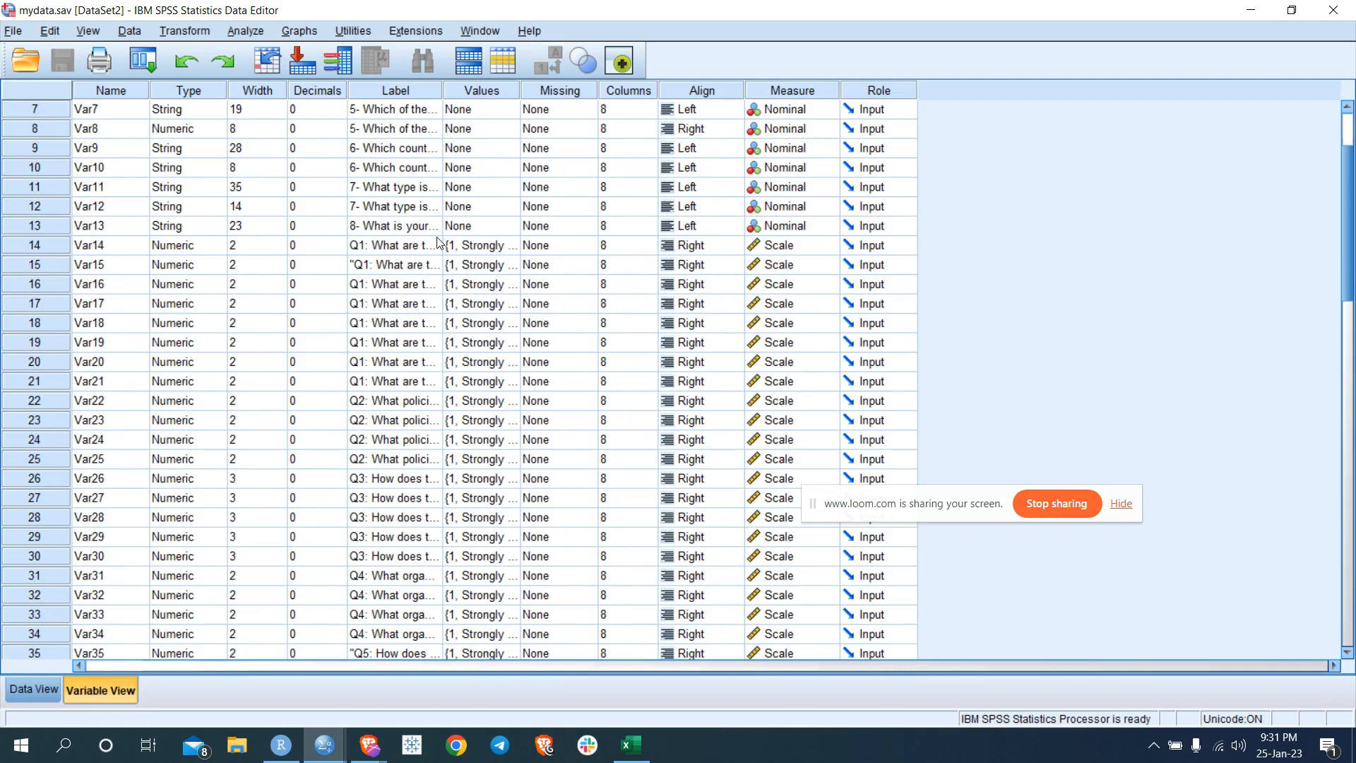
left_click(492, 248)
left_click(511, 246)
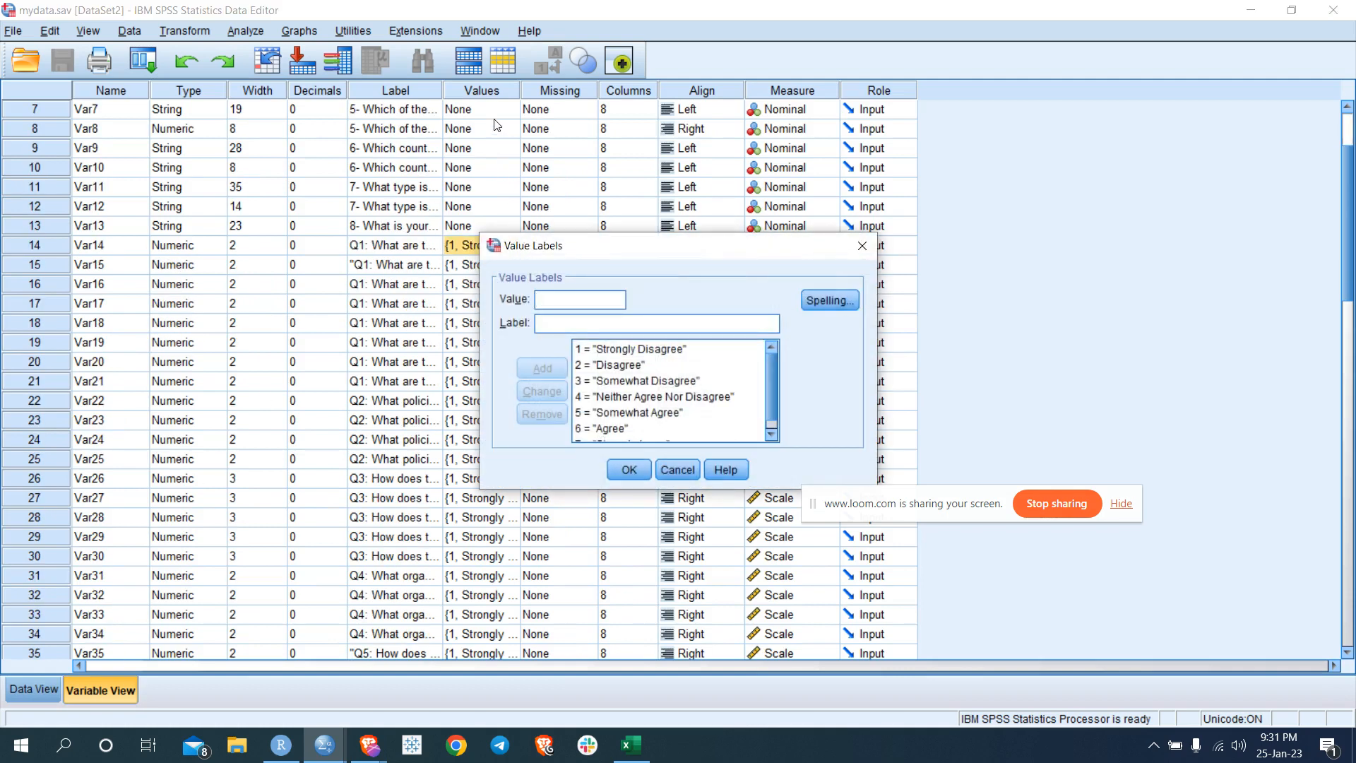
scroll(611, 364, "down", 1)
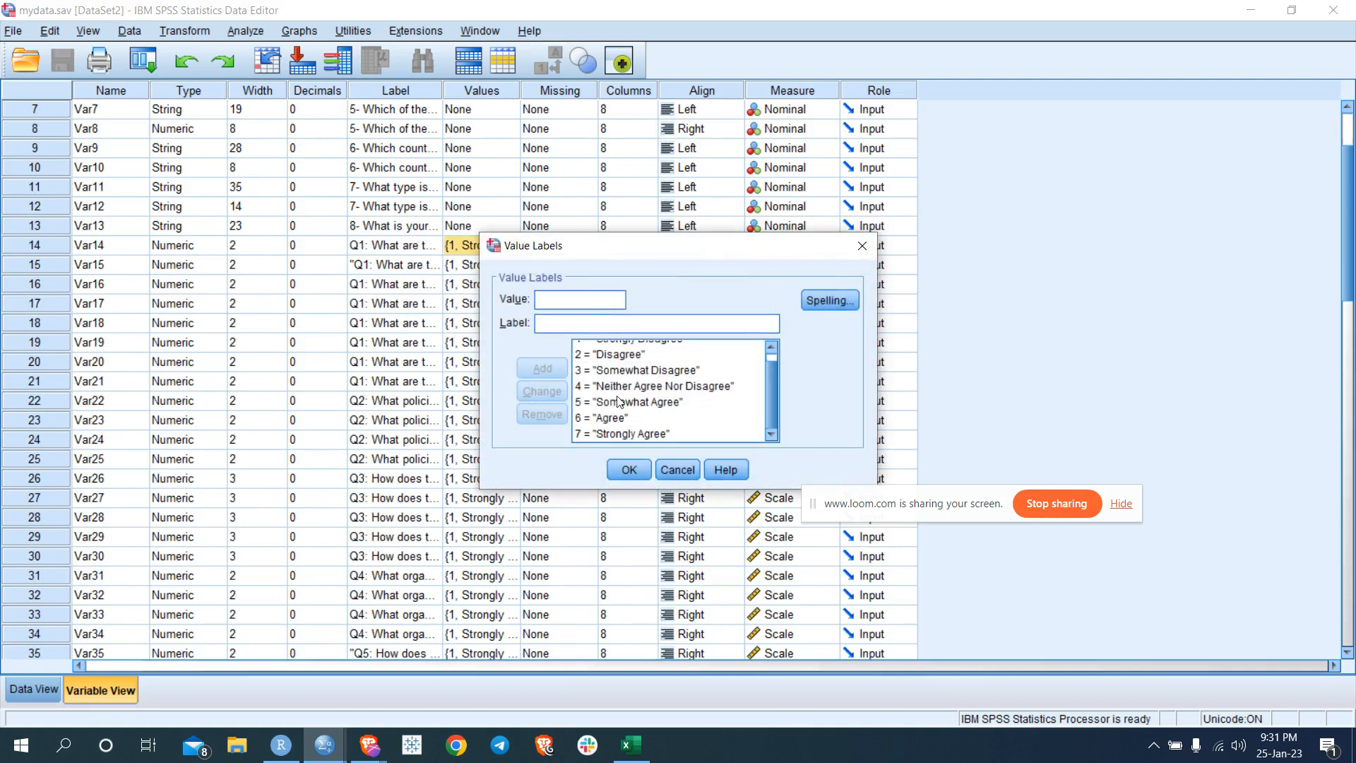
left_click(628, 470)
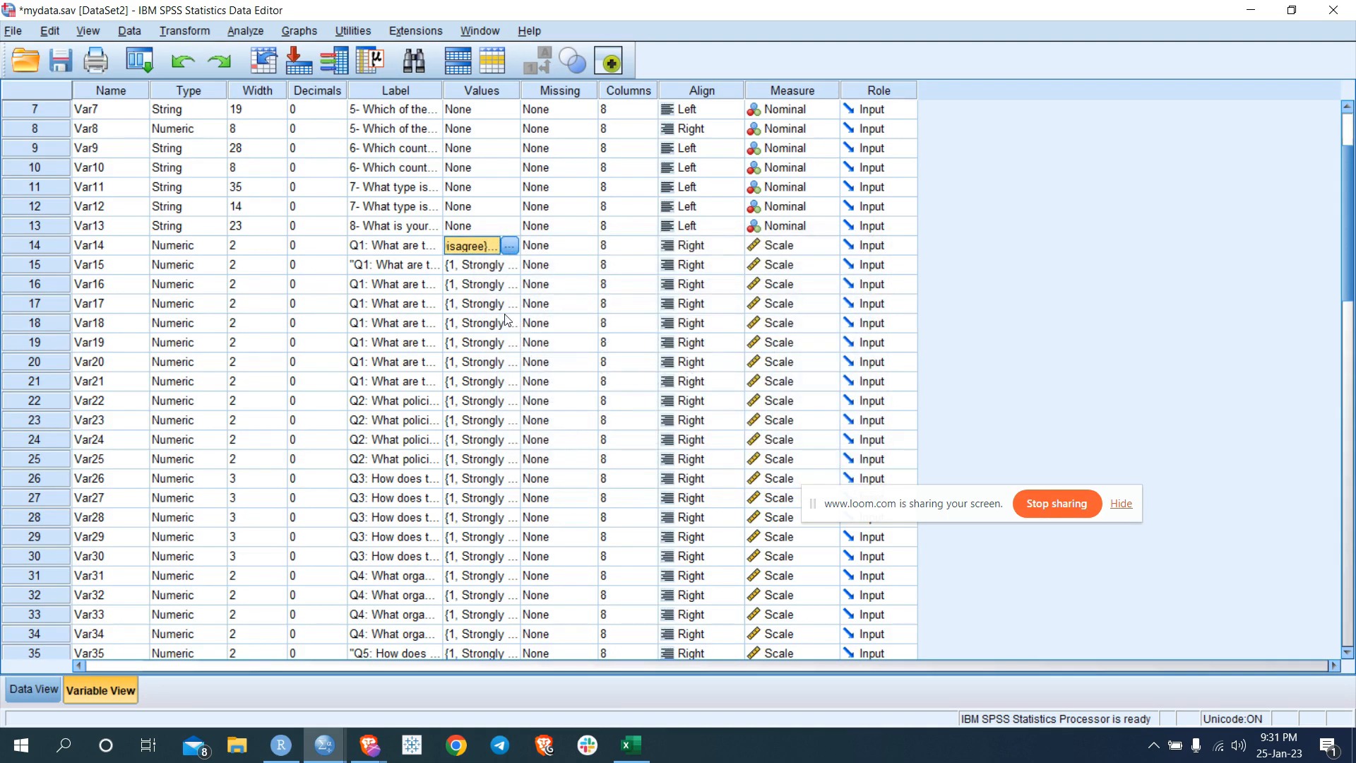
scroll(497, 466, "down", 10)
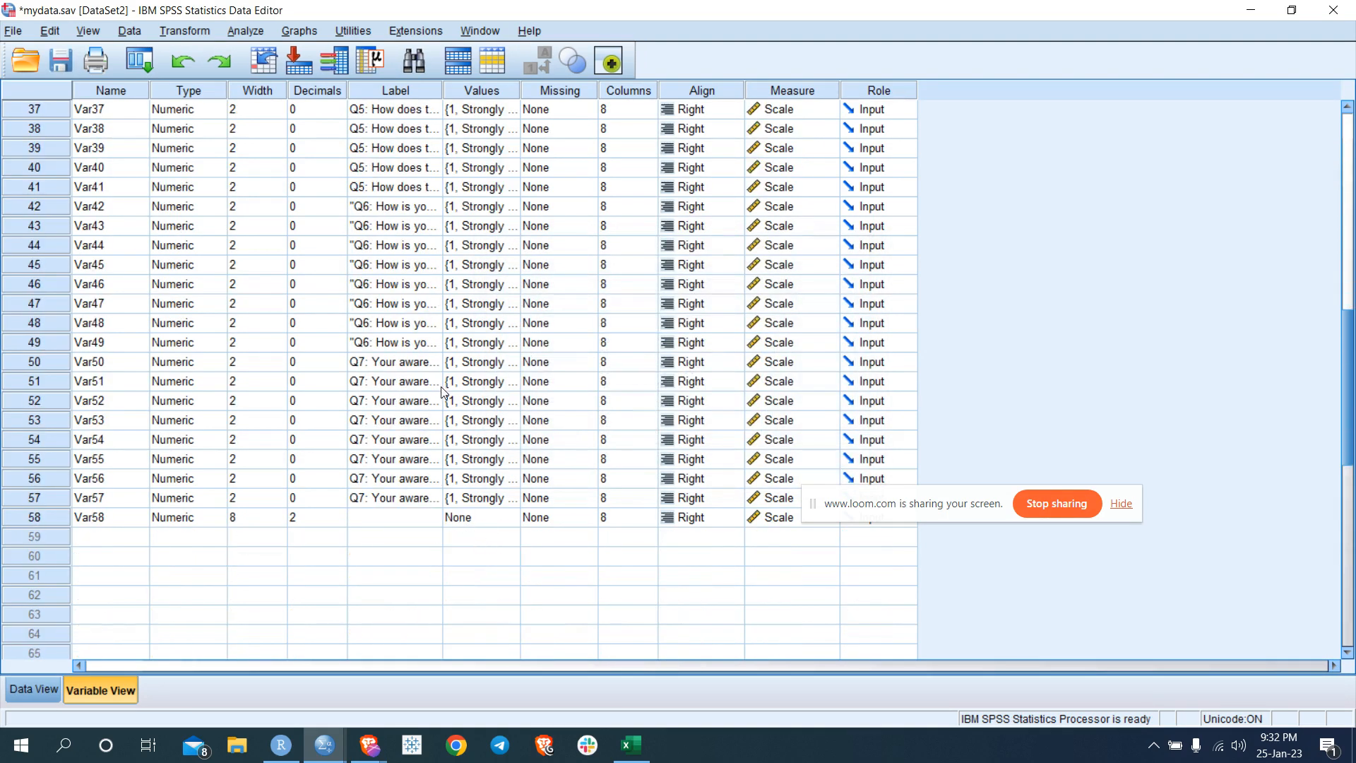
scroll(442, 386, "up", 7)
scroll(442, 384, "up", 5)
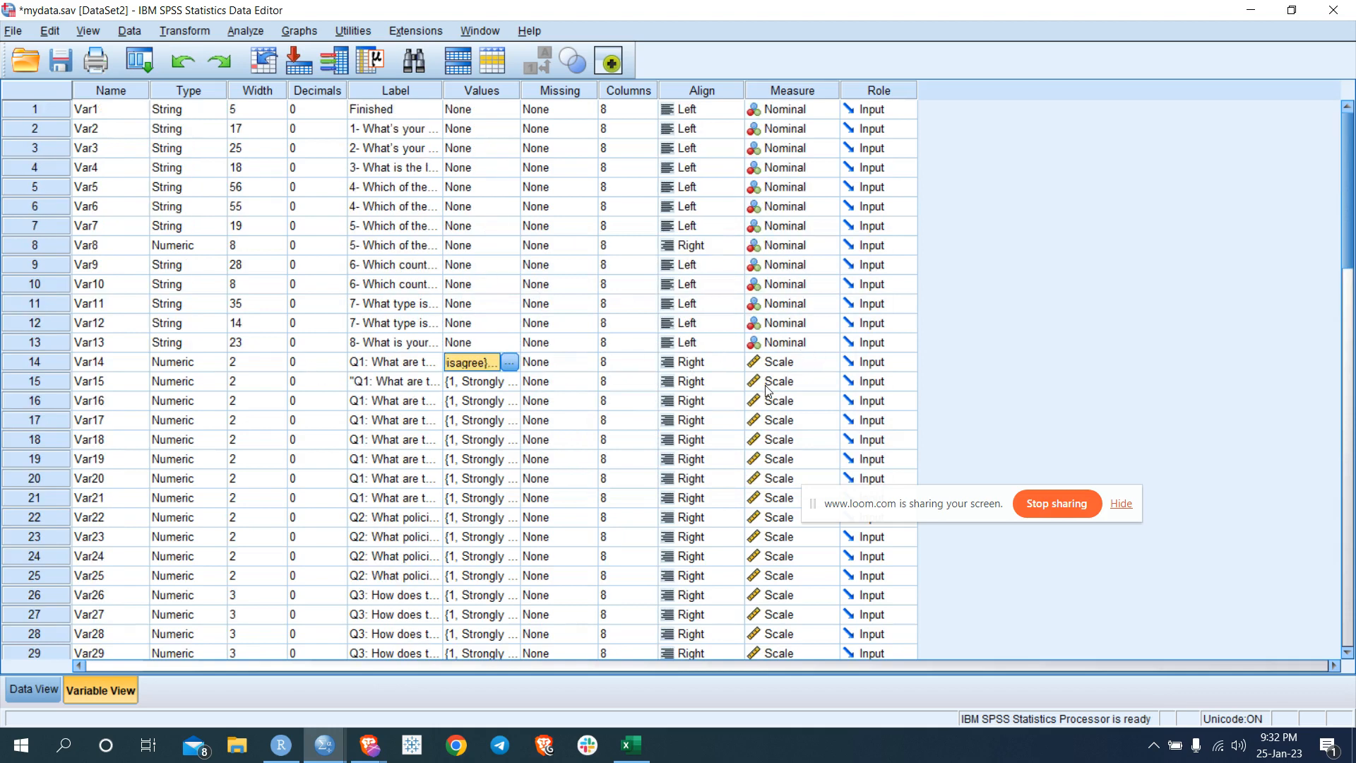
scroll(601, 439, "down", 1)
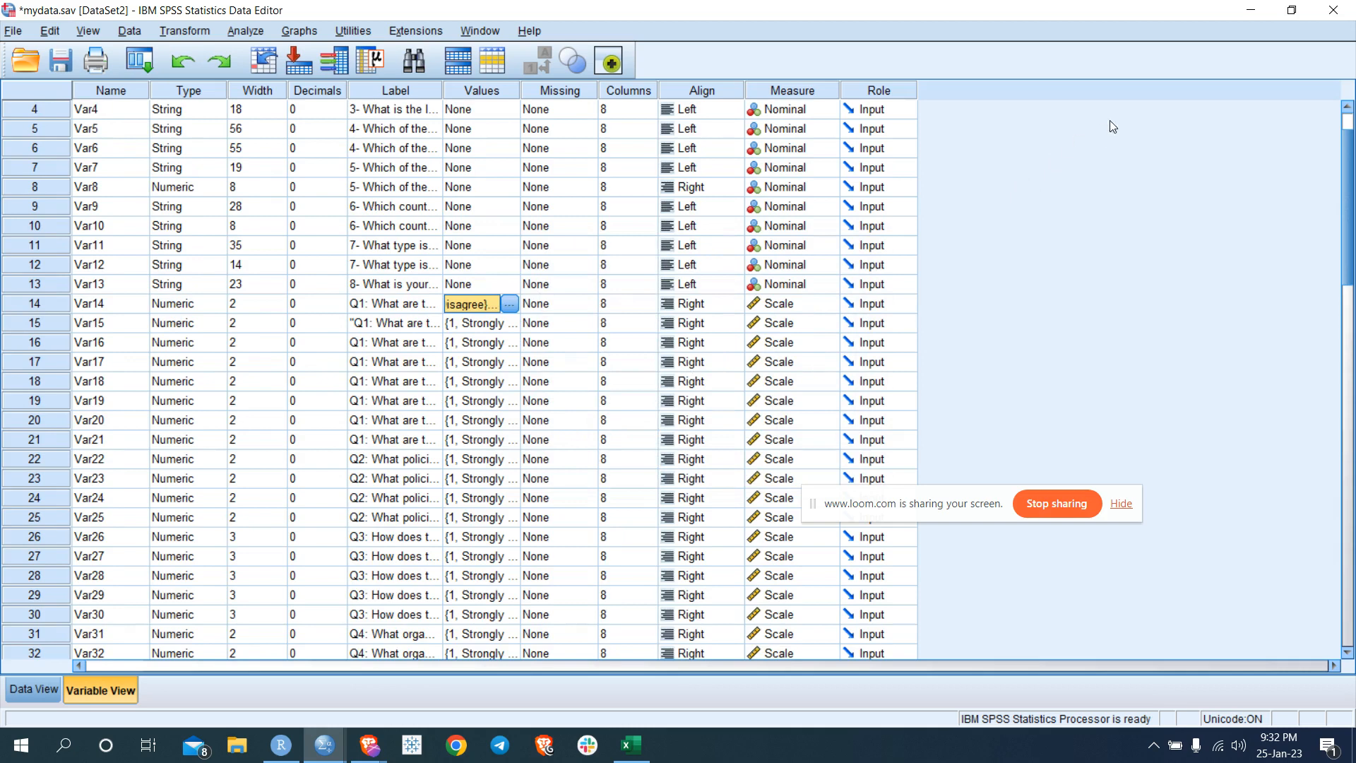
Return to the rtospss.R script in RStudio and delete the surplus blank lines above library("haven")
left_click(1248, 10)
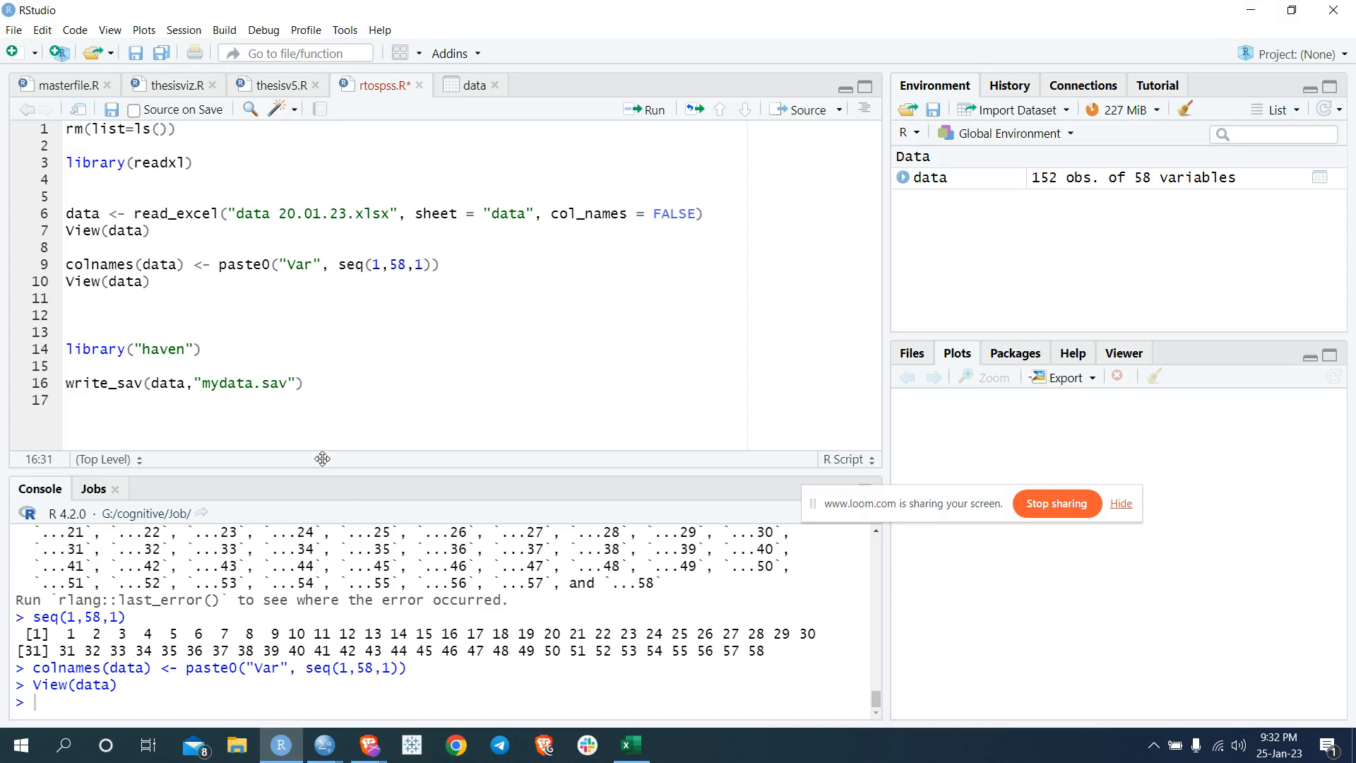
left_click_drag(353, 399, 314, 382)
left_click_drag(252, 334, 202, 137)
left_click(204, 138)
left_click(153, 331)
key("BackSpace")
key("BackSpace")
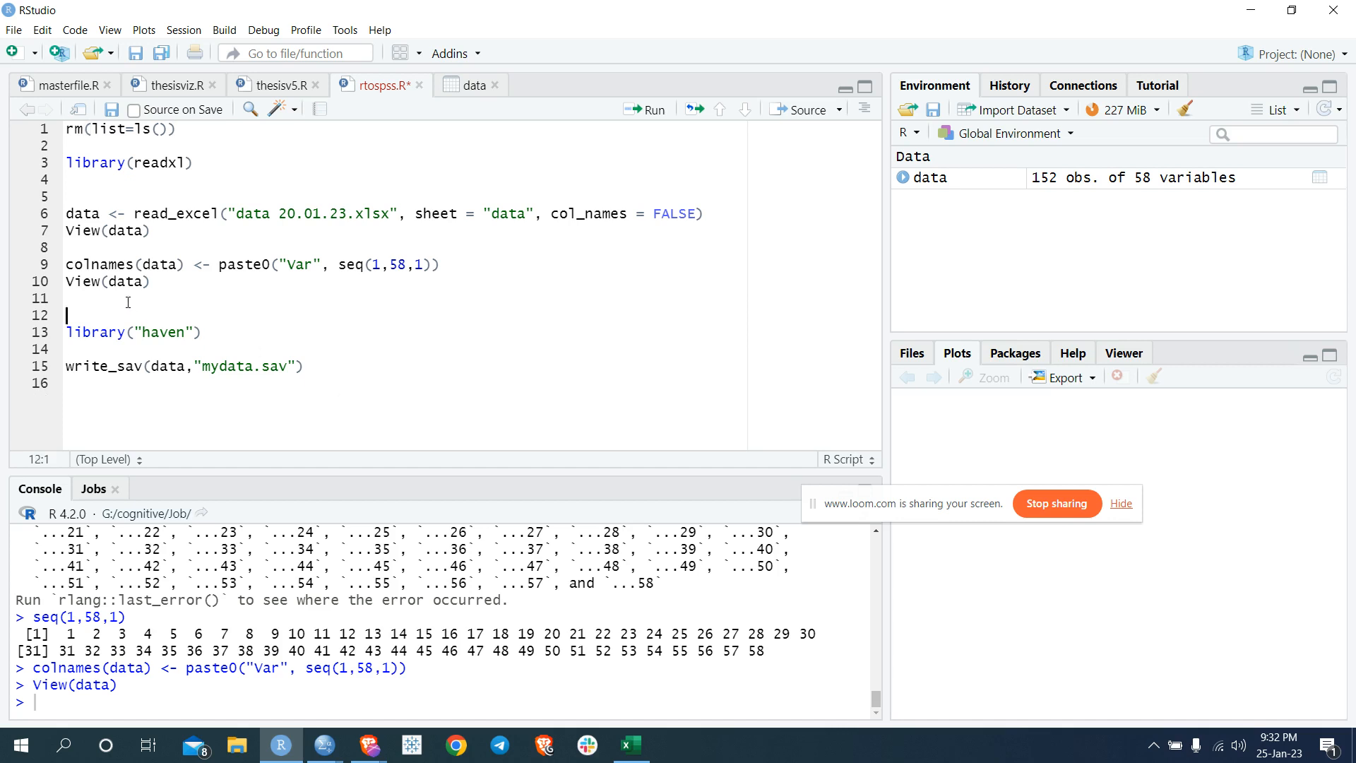
Delete the extra blank line above the read_excel line and all blank lines between View(data) and write_sav(data,"mydata.sav")
left_click(109, 198)
key("BackSpace")
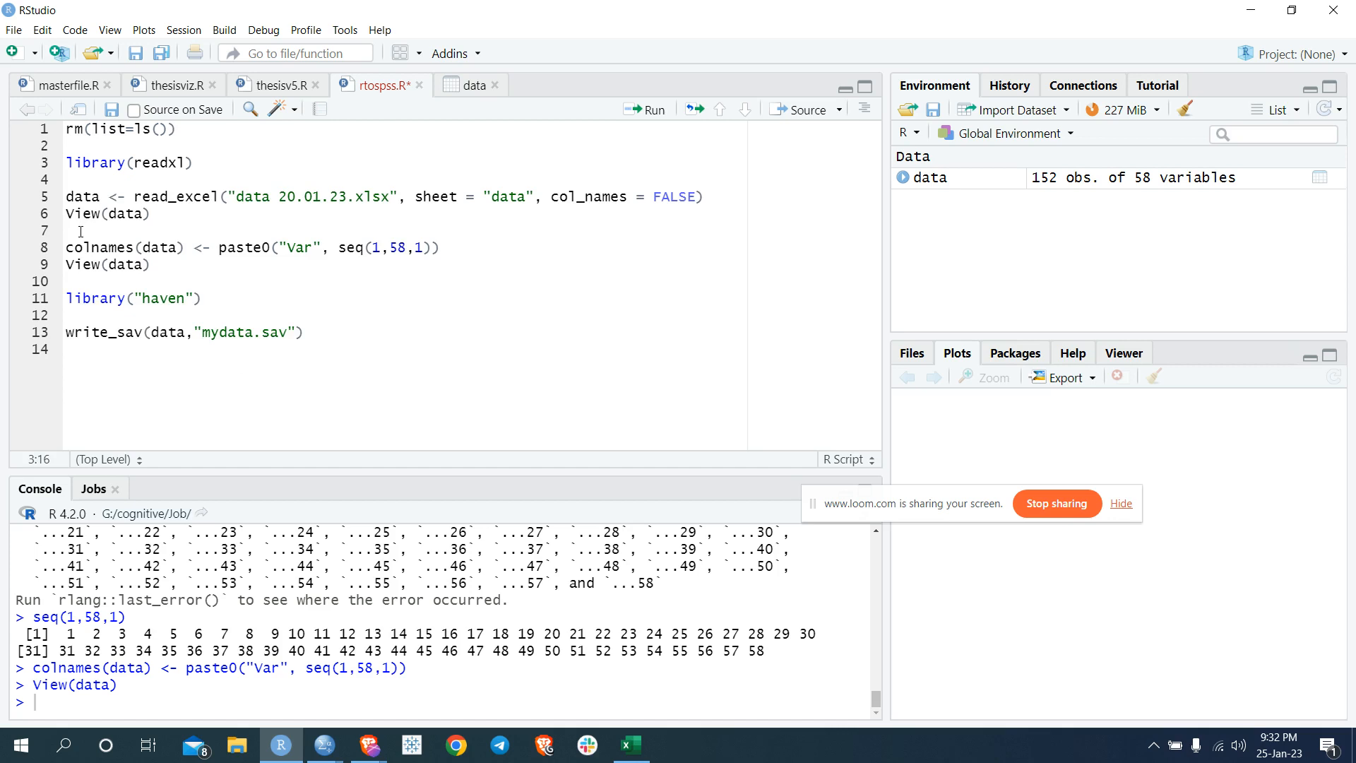
left_click(107, 229)
key("BackSpace")
left_click(87, 264)
key("BackSpace")
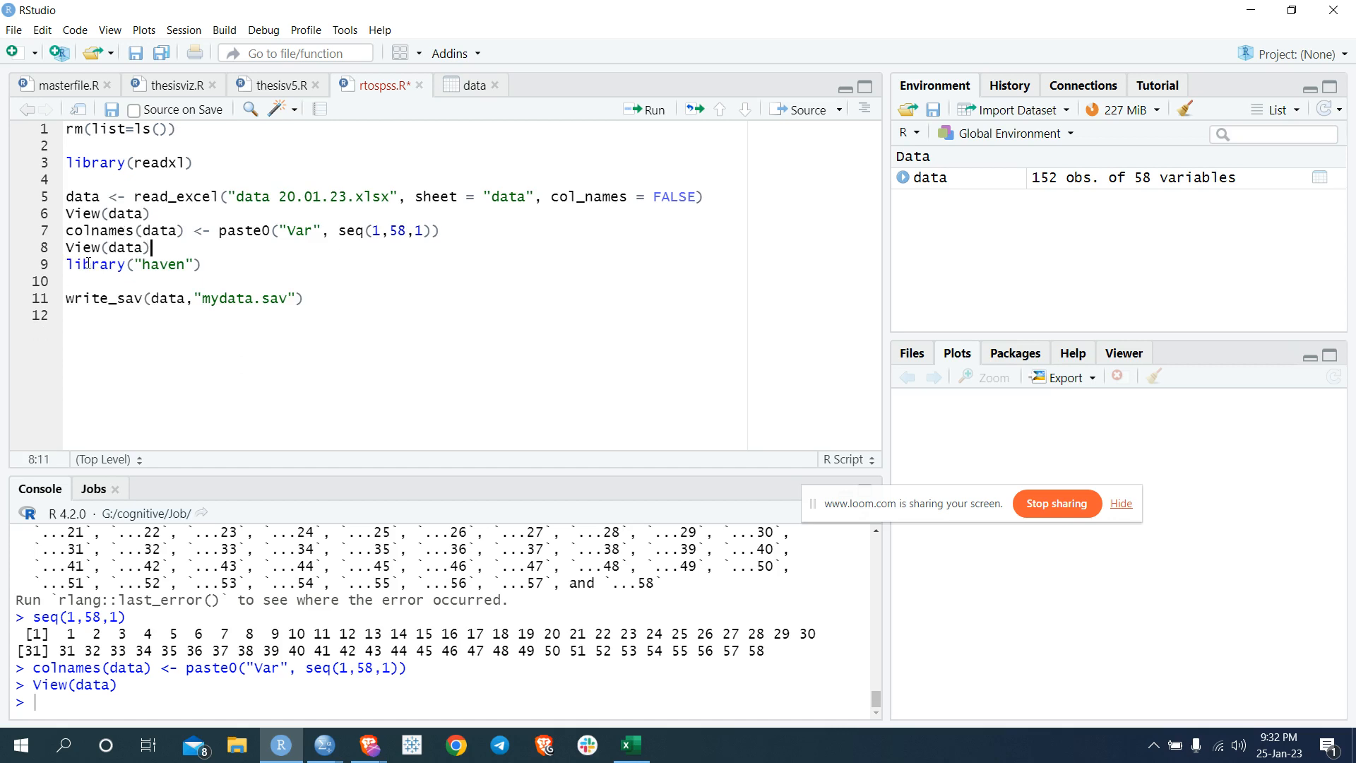
left_click(87, 280)
key("BackSpace")
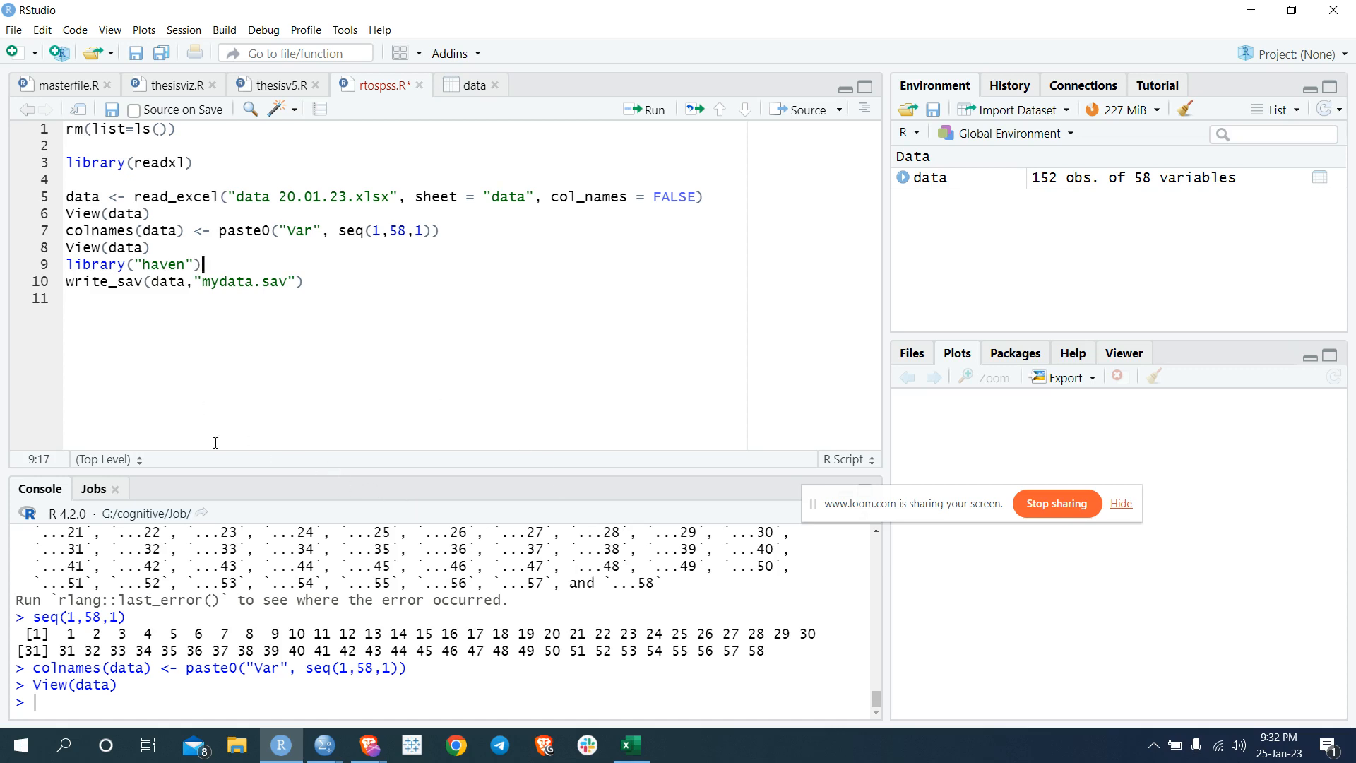
Switch to labels.sav in SPSS Statistics and examine how the directly imported responses are arranged across its rows
mouse_move(324, 745)
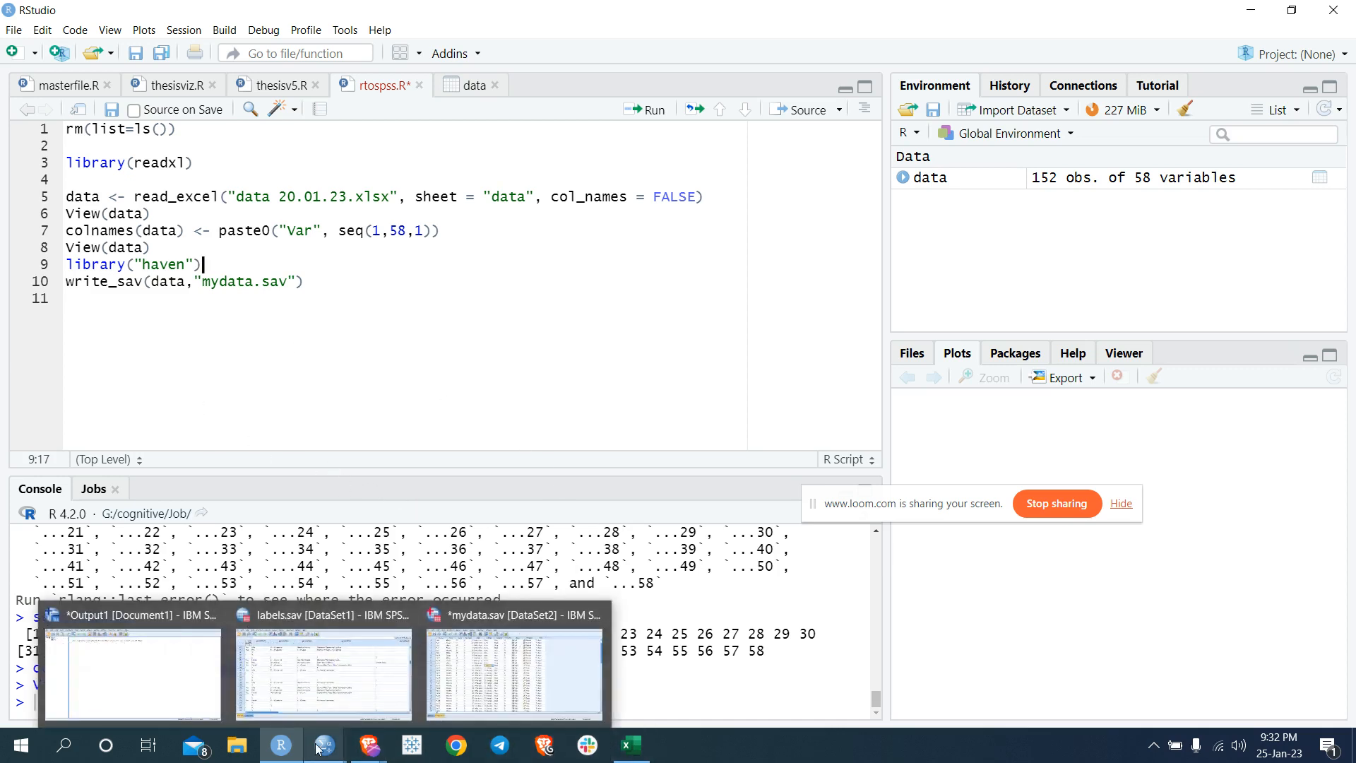
left_click(313, 695)
scroll(529, 368, "down", 12)
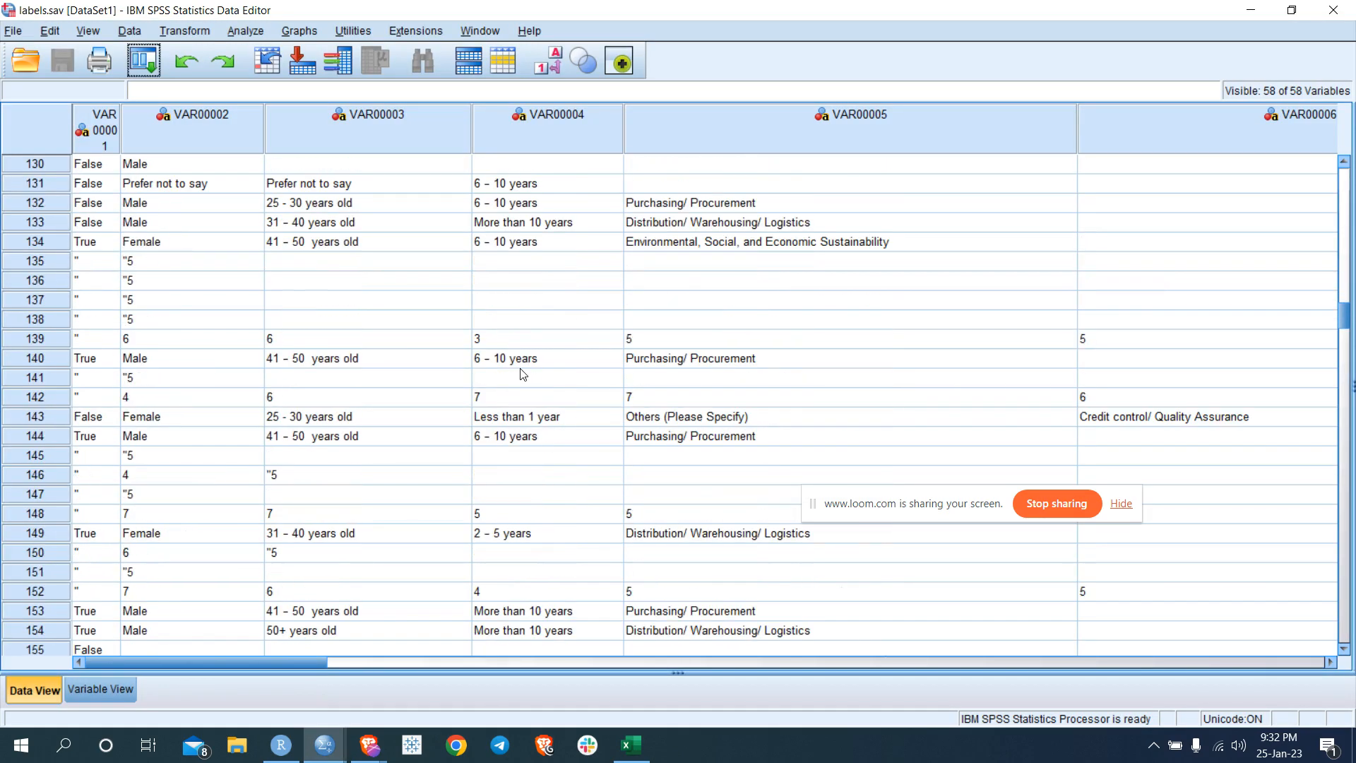
scroll(592, 450, "down", 6)
scroll(592, 451, "up", 5)
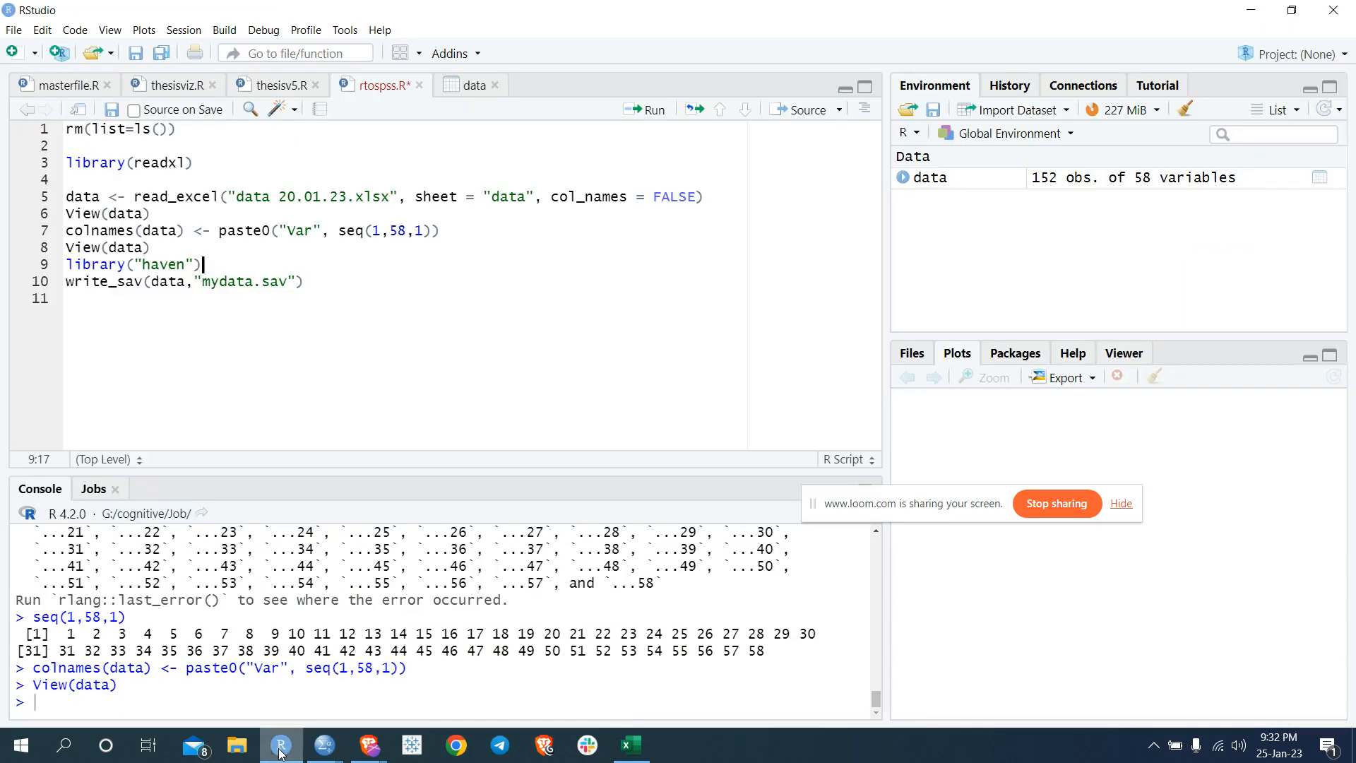
Return to the rtospss.R script in RStudio and delete the blank lines above and below library(readxl)
left_click(281, 745)
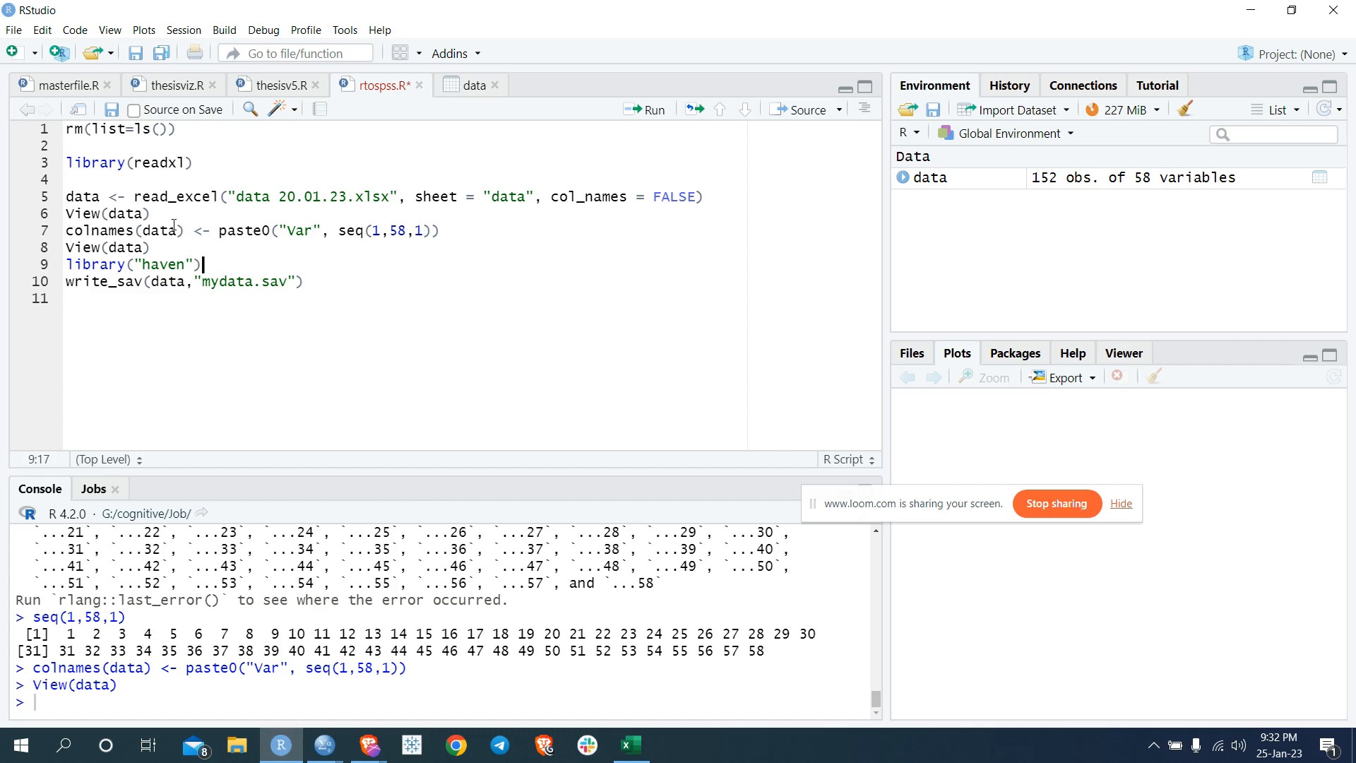
left_click(118, 183)
key("BackSpace")
left_click(171, 132)
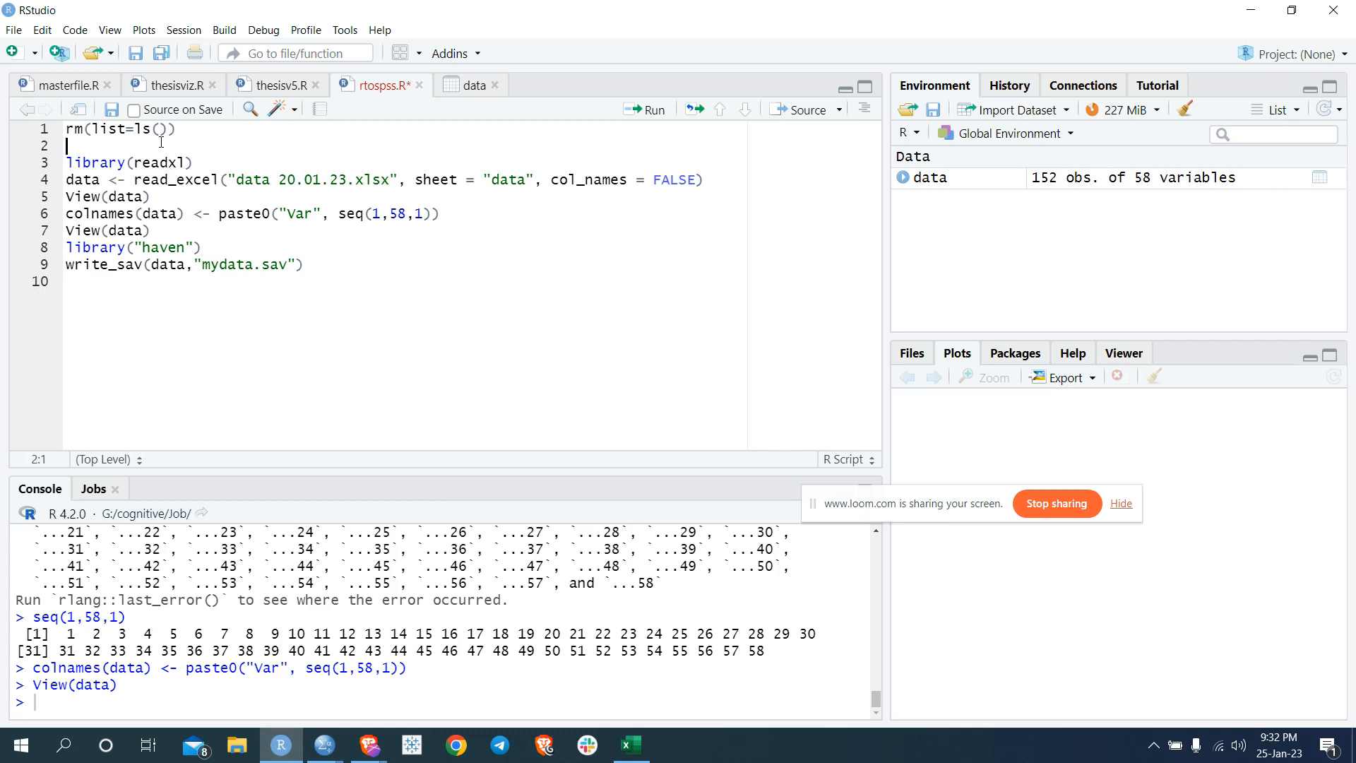
key("Delete")
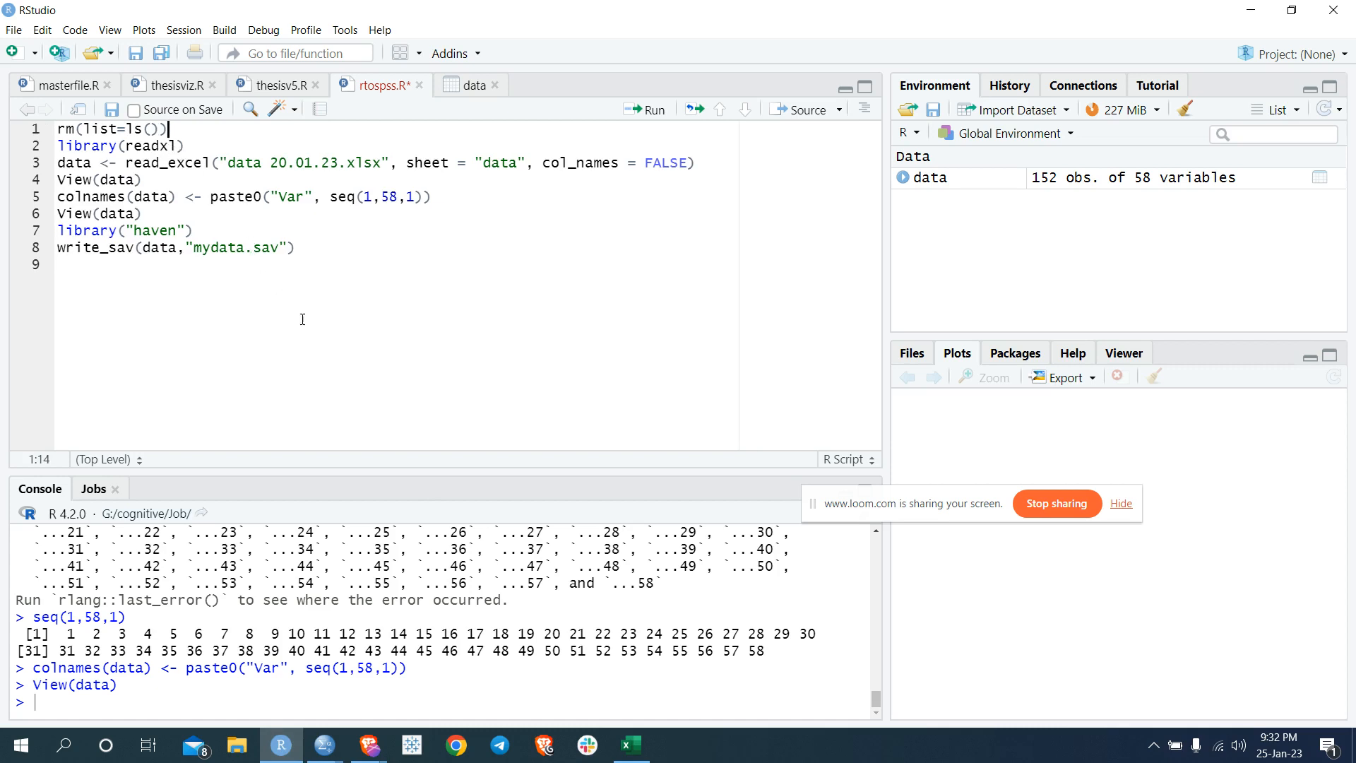